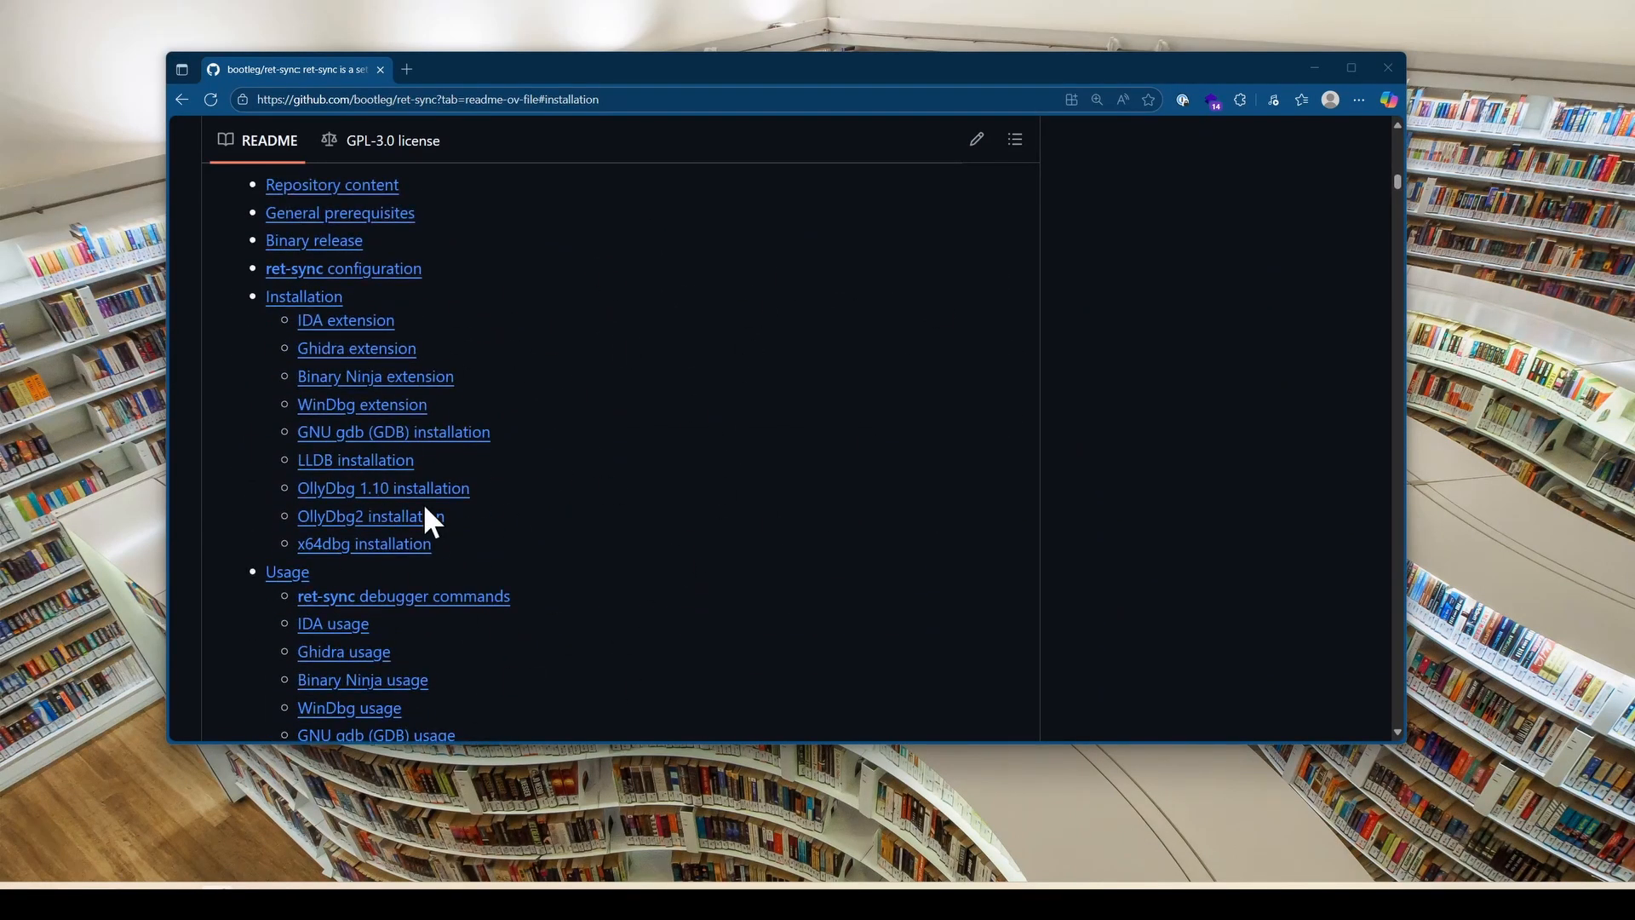
# Go to the README's IDA extension section, and find the [INTERFACE] instructions for remote debugging above it.
pyautogui.scroll(-1, 658, 325)
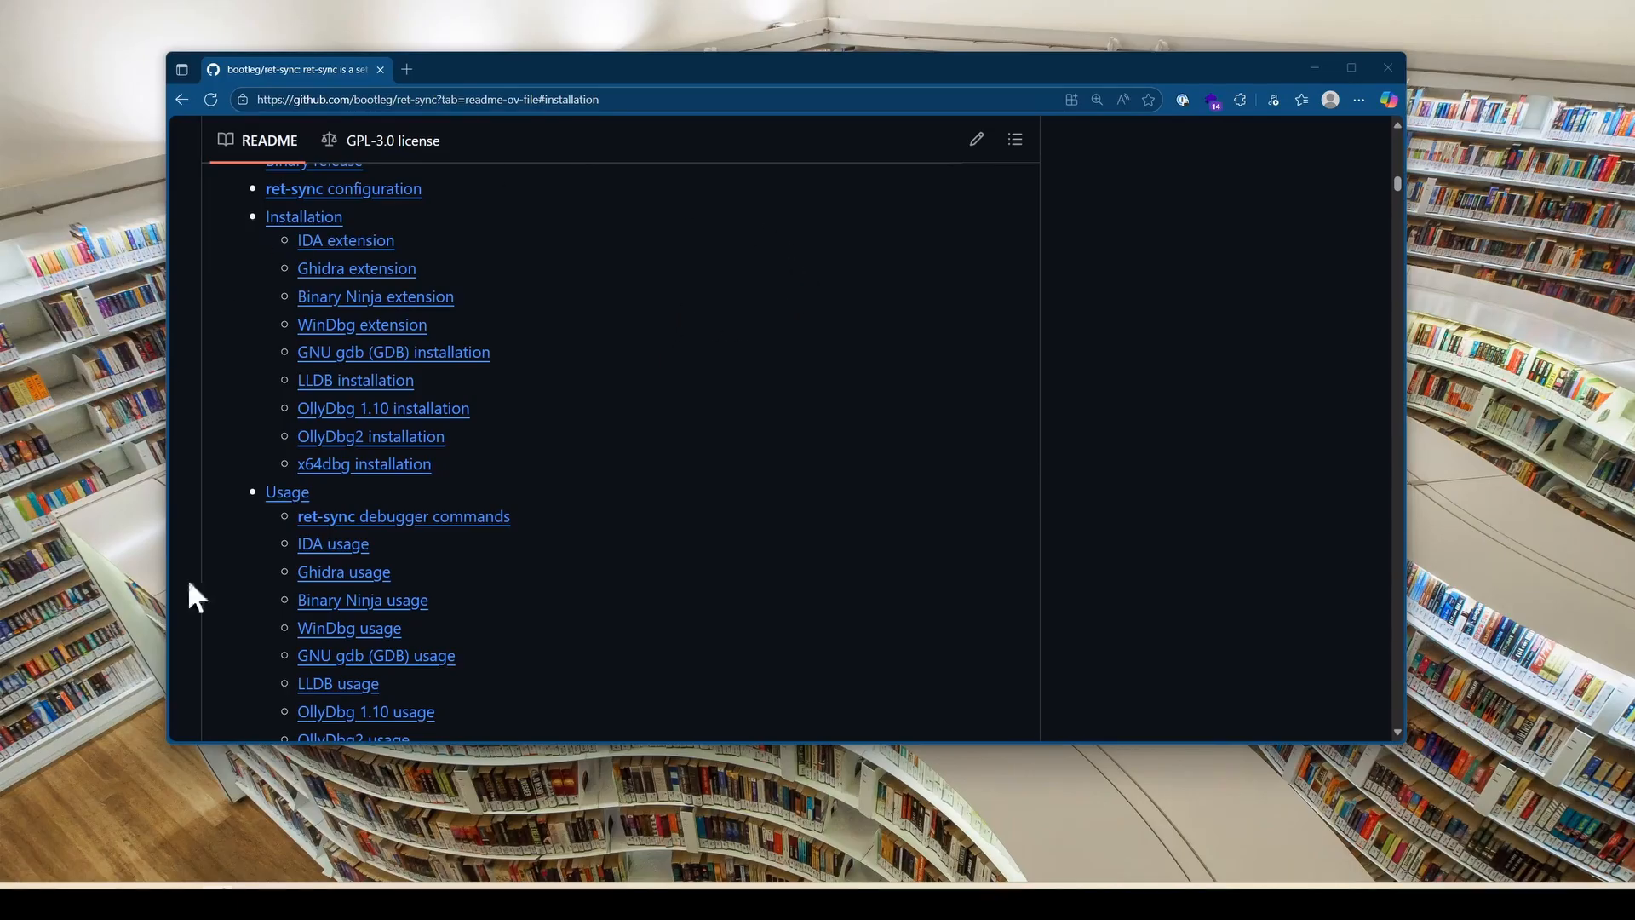
pyautogui.click(357, 242)
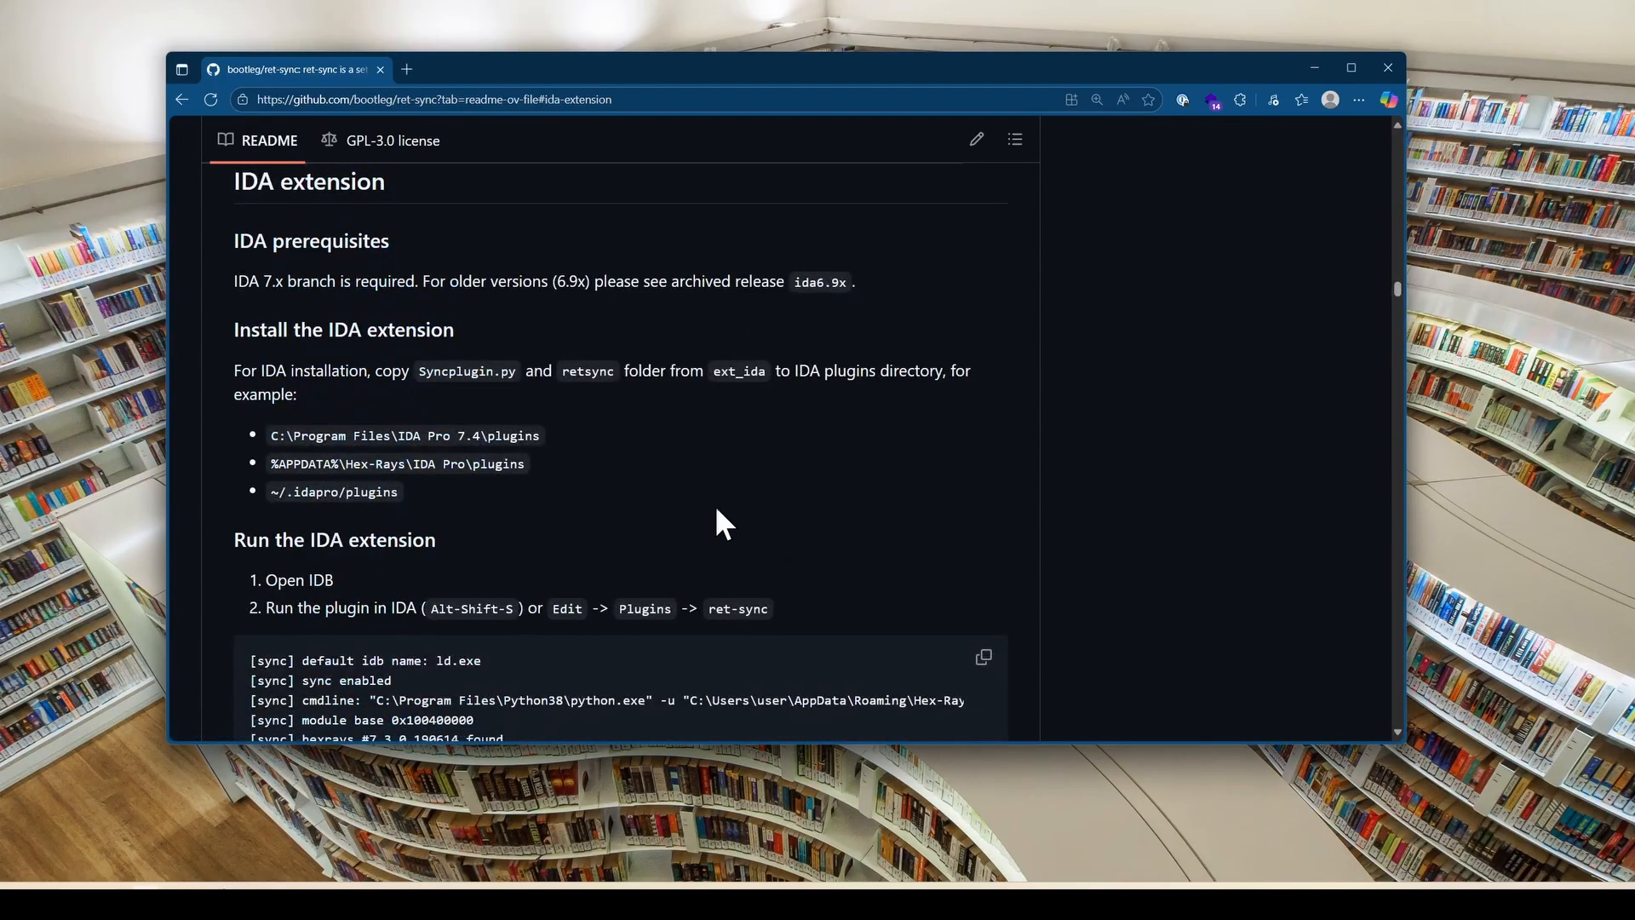
pyautogui.scroll(15, 622, 507)
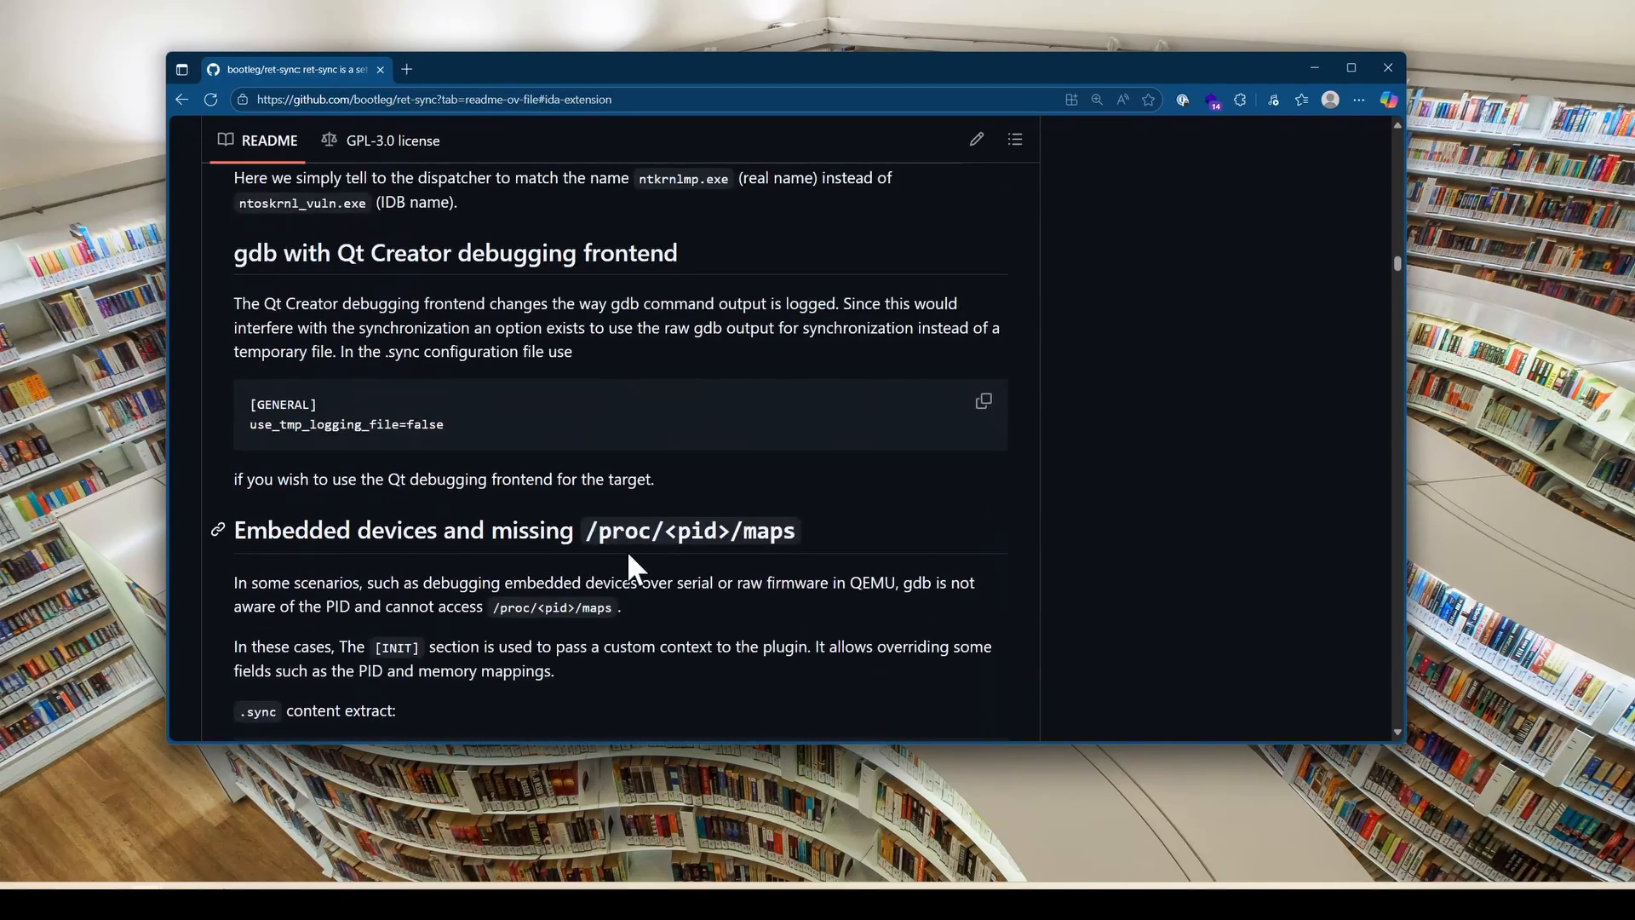
pyautogui.scroll(1, 627, 550)
pyautogui.scroll(2, 626, 550)
pyautogui.scroll(3, 626, 551)
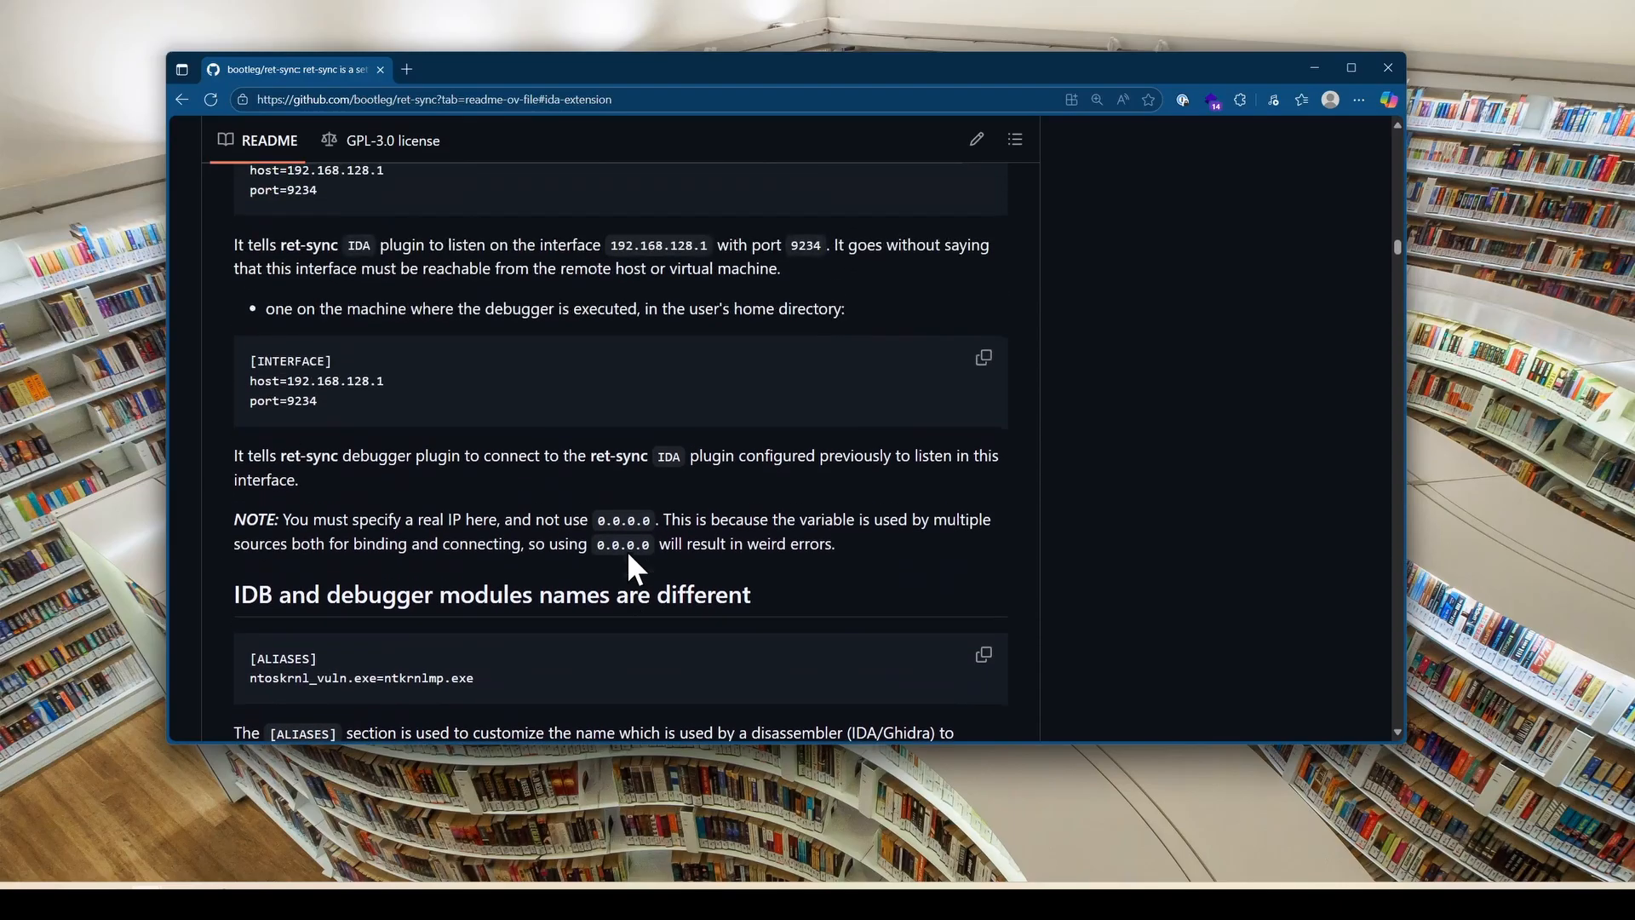
pyautogui.scroll(2, 630, 552)
pyautogui.scroll(1, 713, 293)
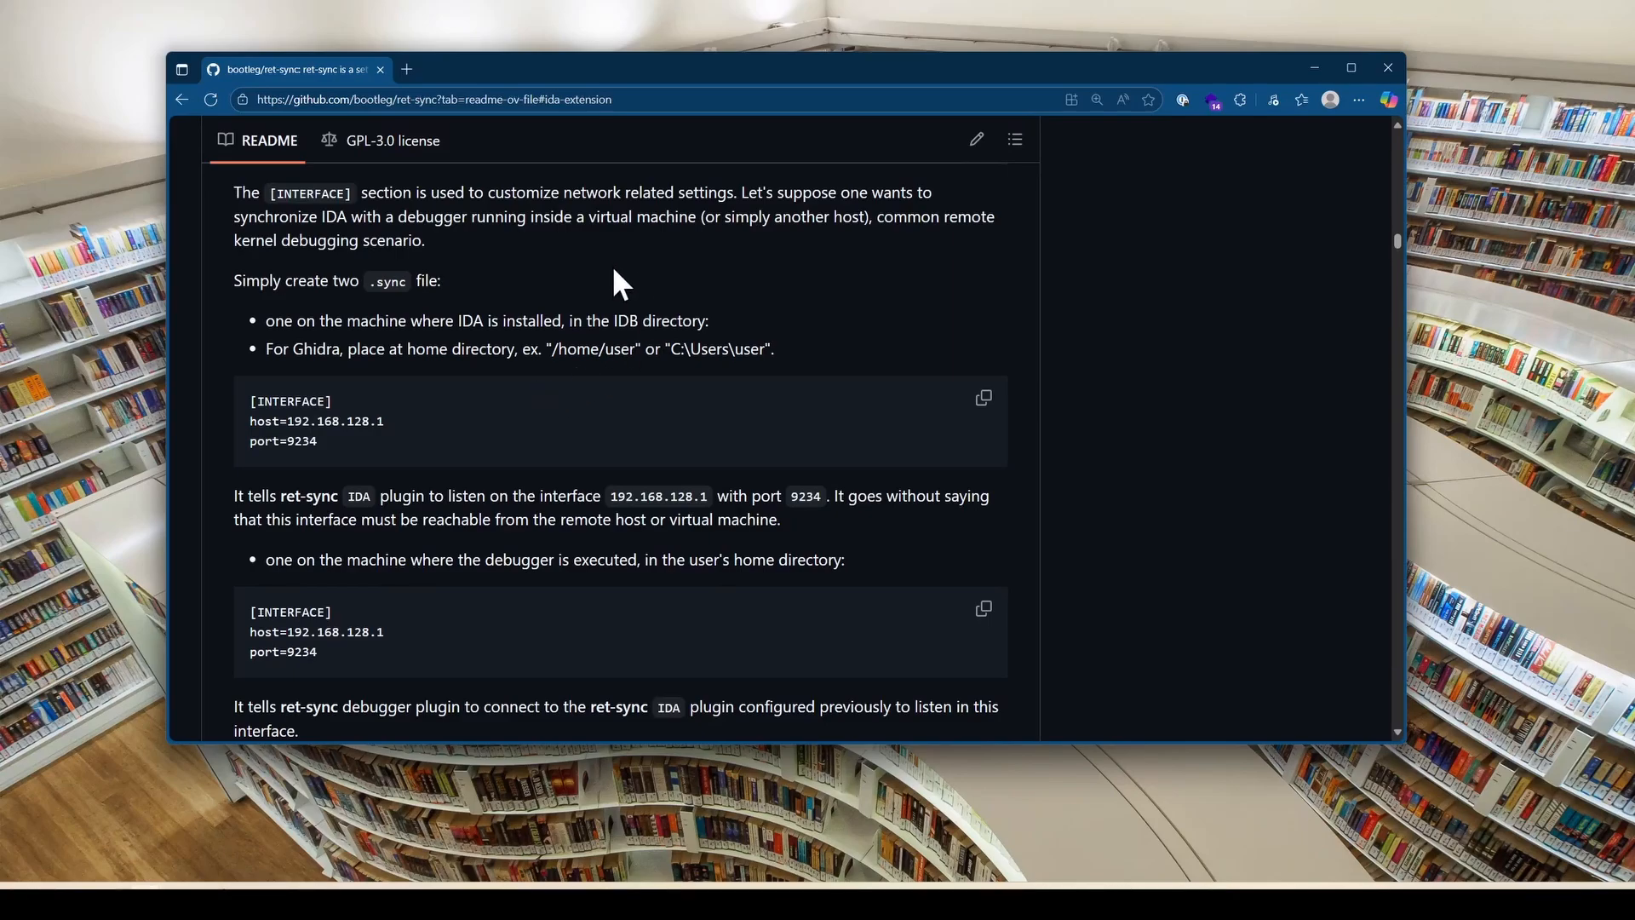
# Examine where the two .sync files have to be created for IDA and Ghidra.
pyautogui.moveTo(237, 281); pyautogui.dragTo(487, 281)
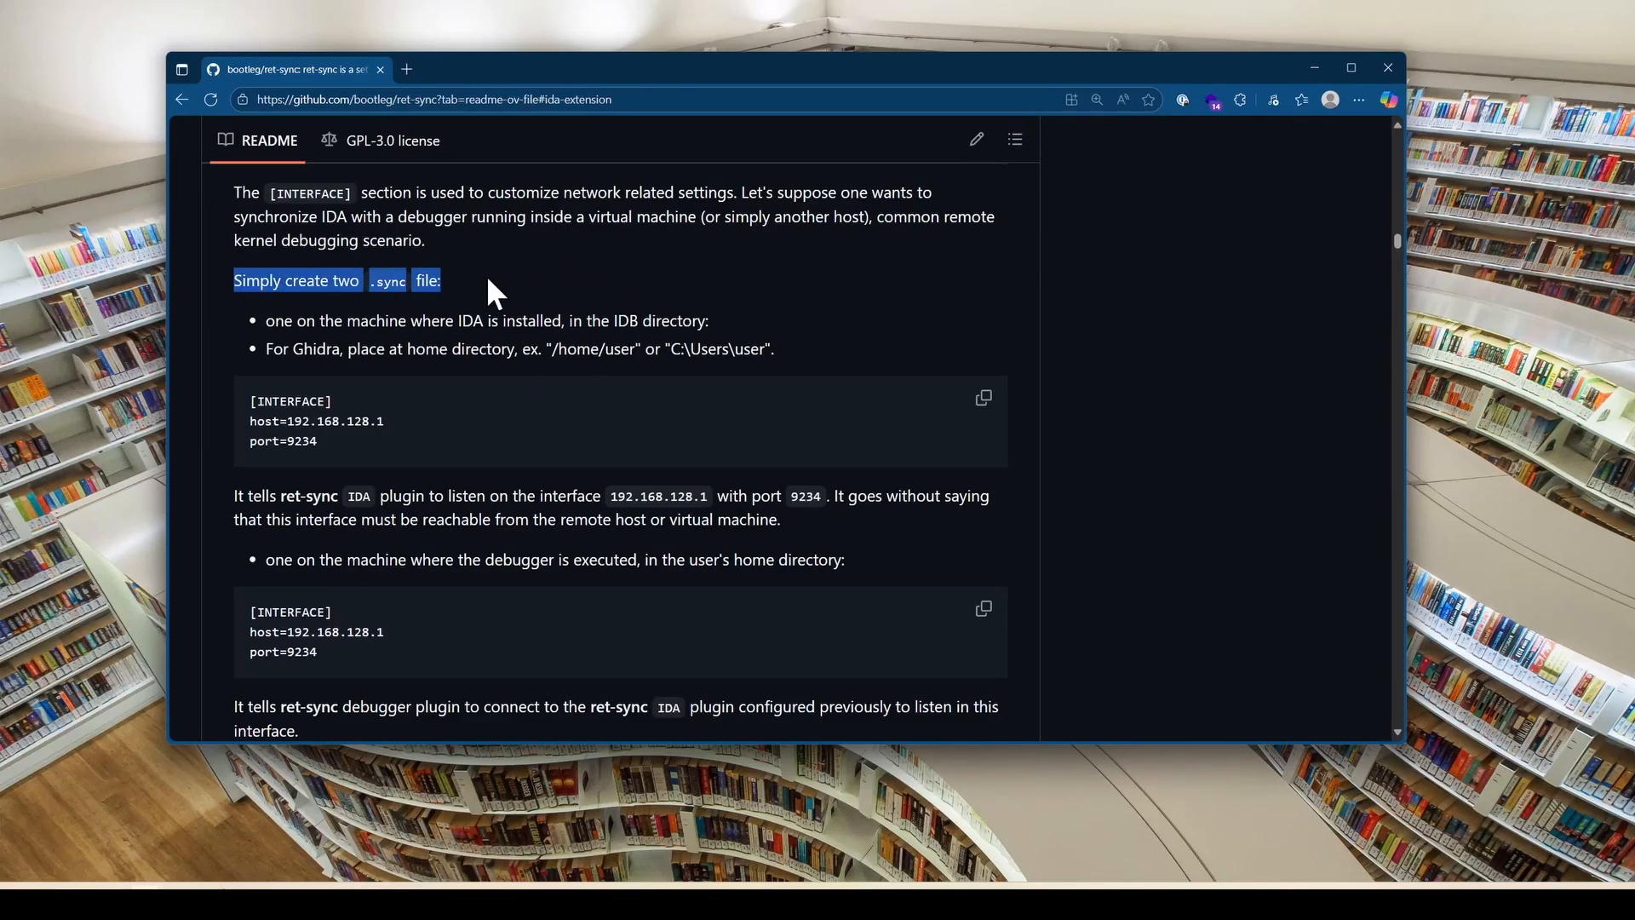
pyautogui.click(464, 352)
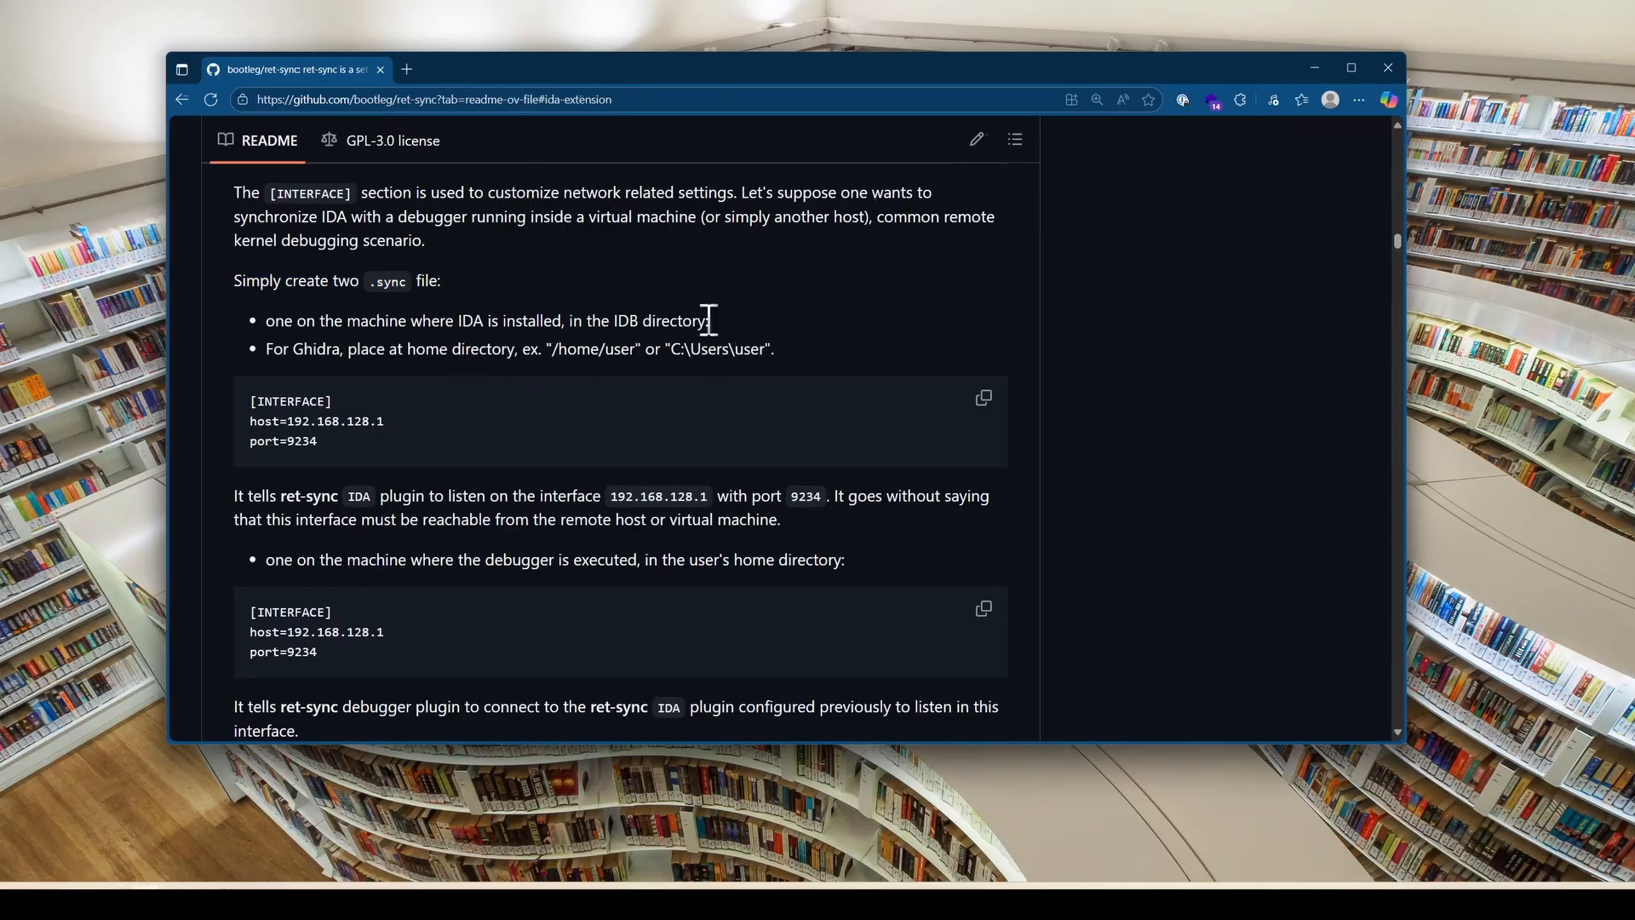
pyautogui.scroll(-1, 708, 319)
pyautogui.moveTo(560, 269); pyautogui.dragTo(642, 261)
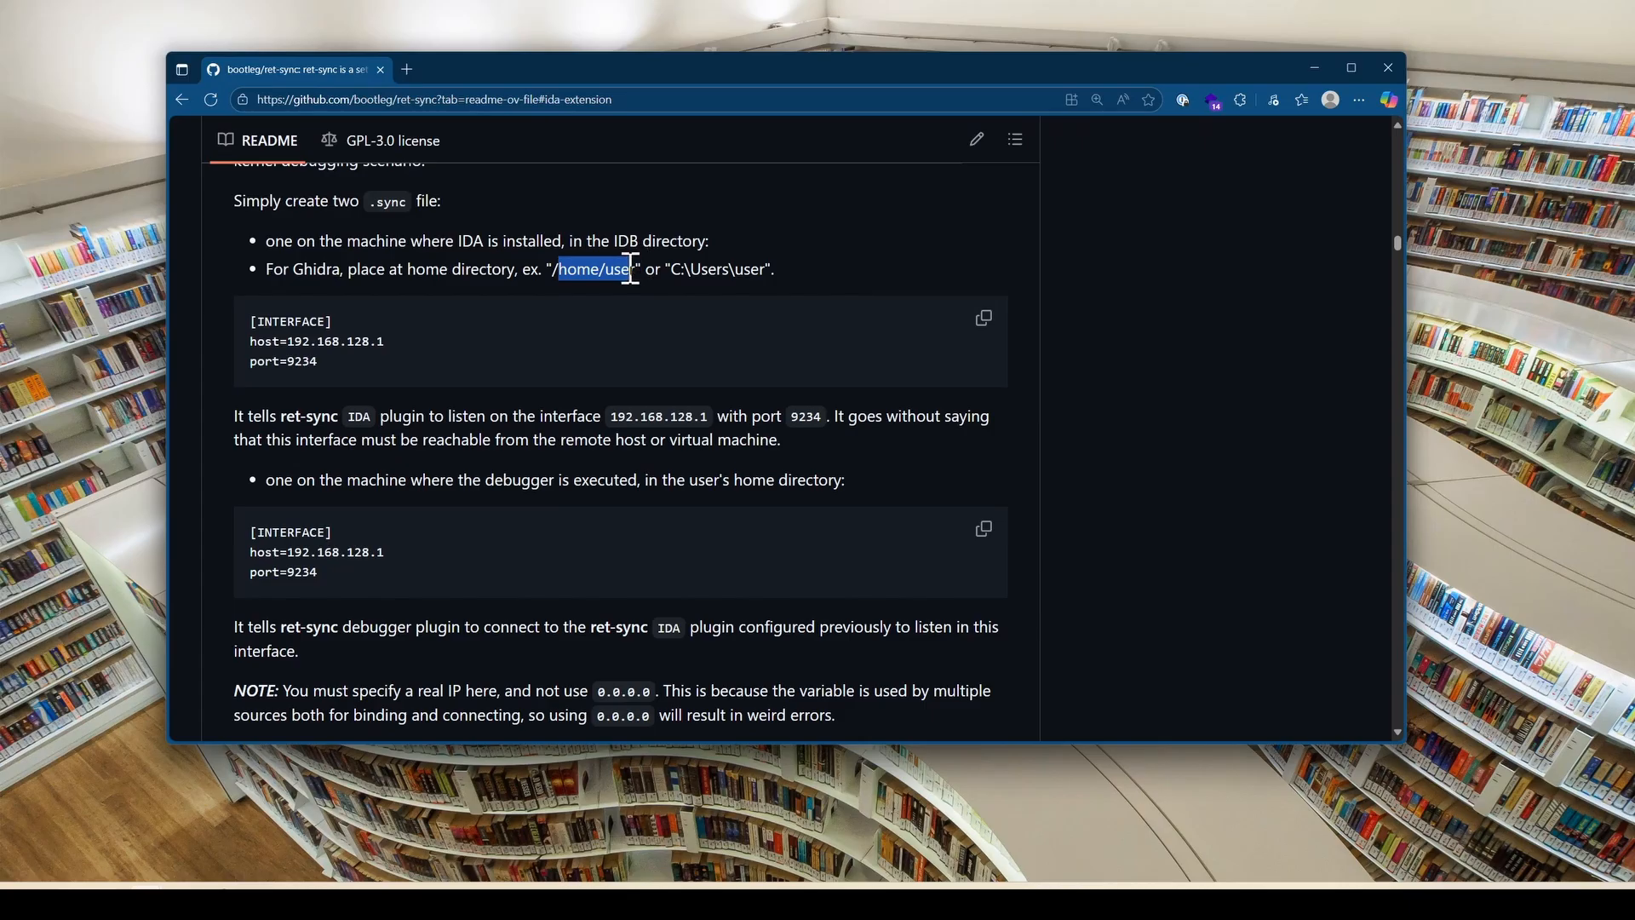
pyautogui.click(479, 271)
pyautogui.scroll(-1, 475, 357)
pyautogui.scroll(1, 543, 391)
# Examine the host and port lines in the [INTERFACE] blocks for the IDA machine and the debugger machine.
pyautogui.moveTo(253, 316); pyautogui.dragTo(402, 339)
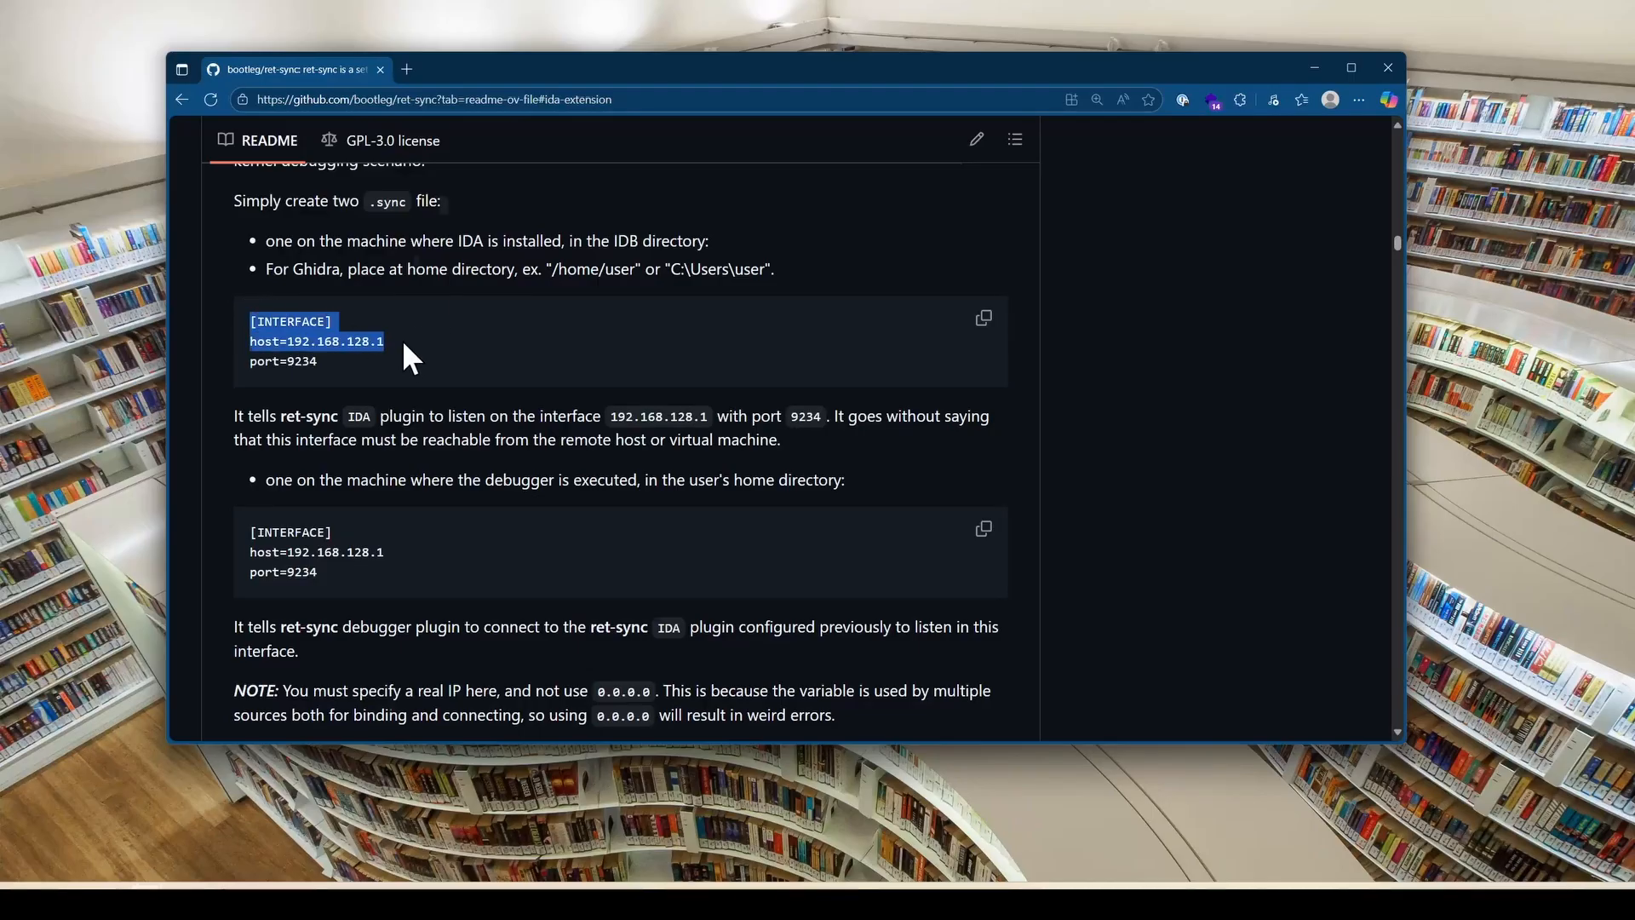
pyautogui.click(253, 351)
pyautogui.moveTo(250, 340); pyautogui.dragTo(385, 334)
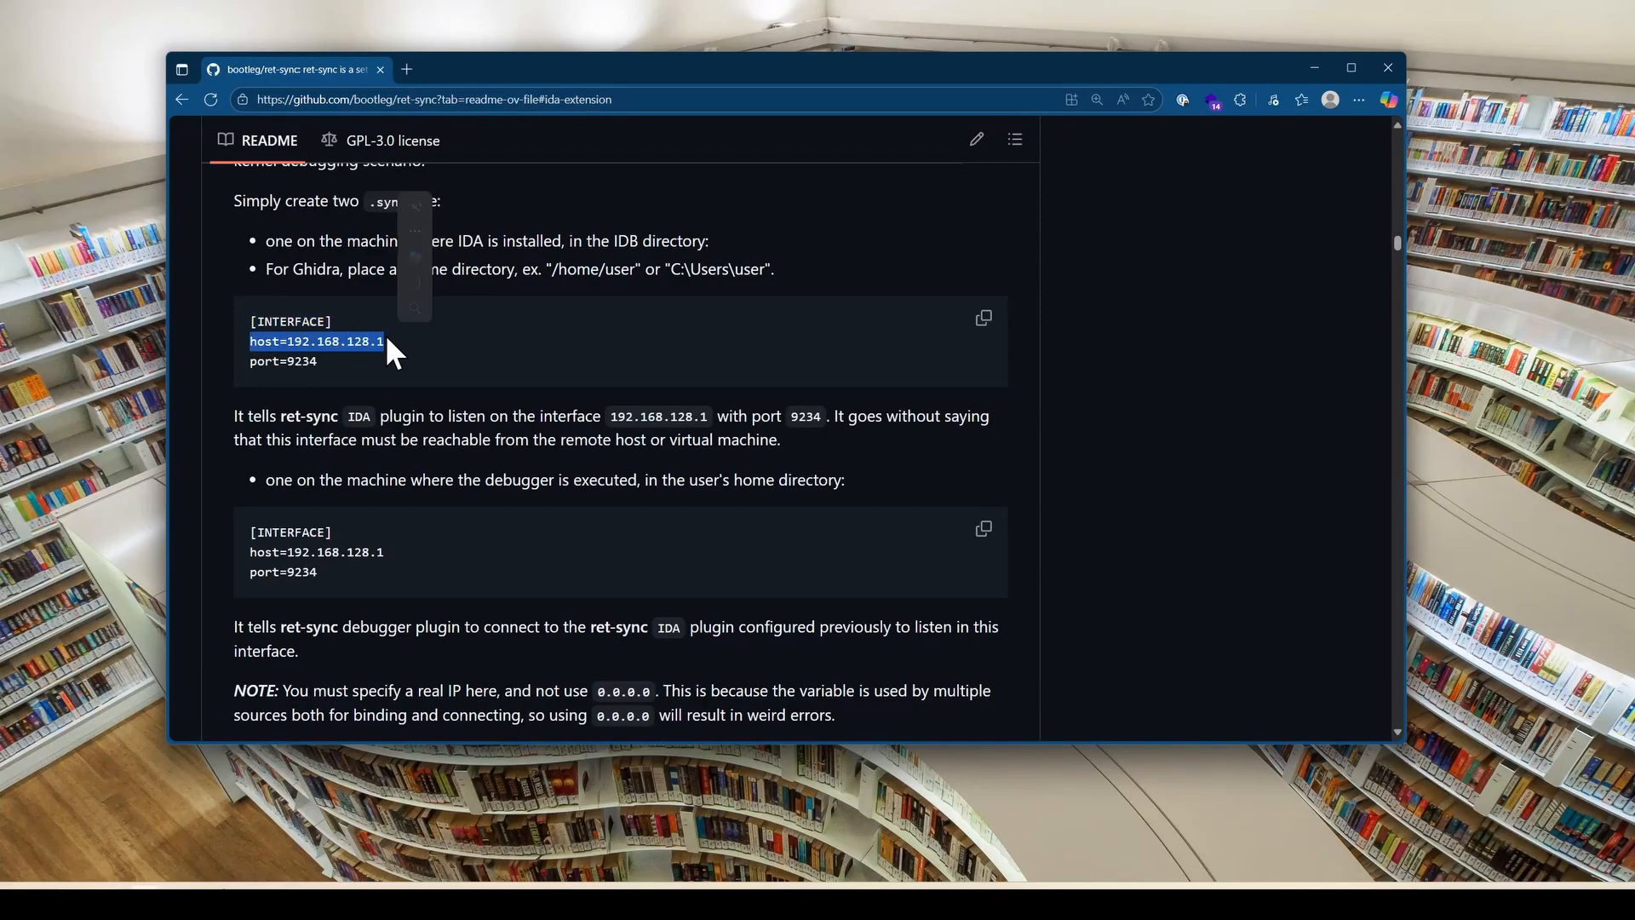
pyautogui.moveTo(252, 361); pyautogui.dragTo(317, 361)
pyautogui.scroll(-1, 364, 528)
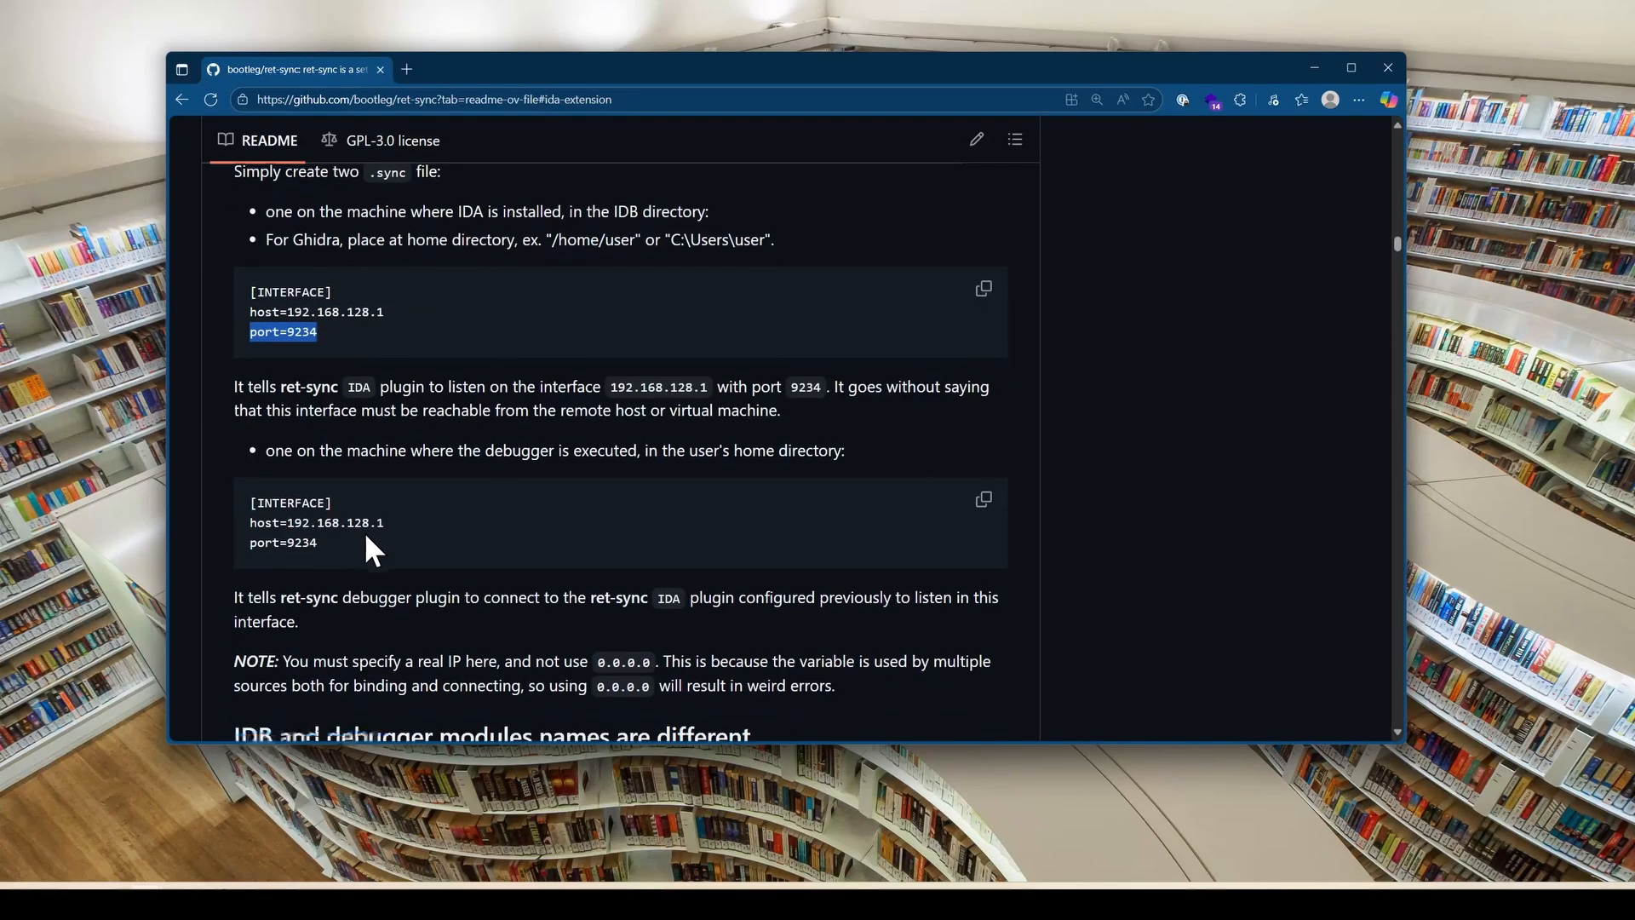
pyautogui.click(388, 491)
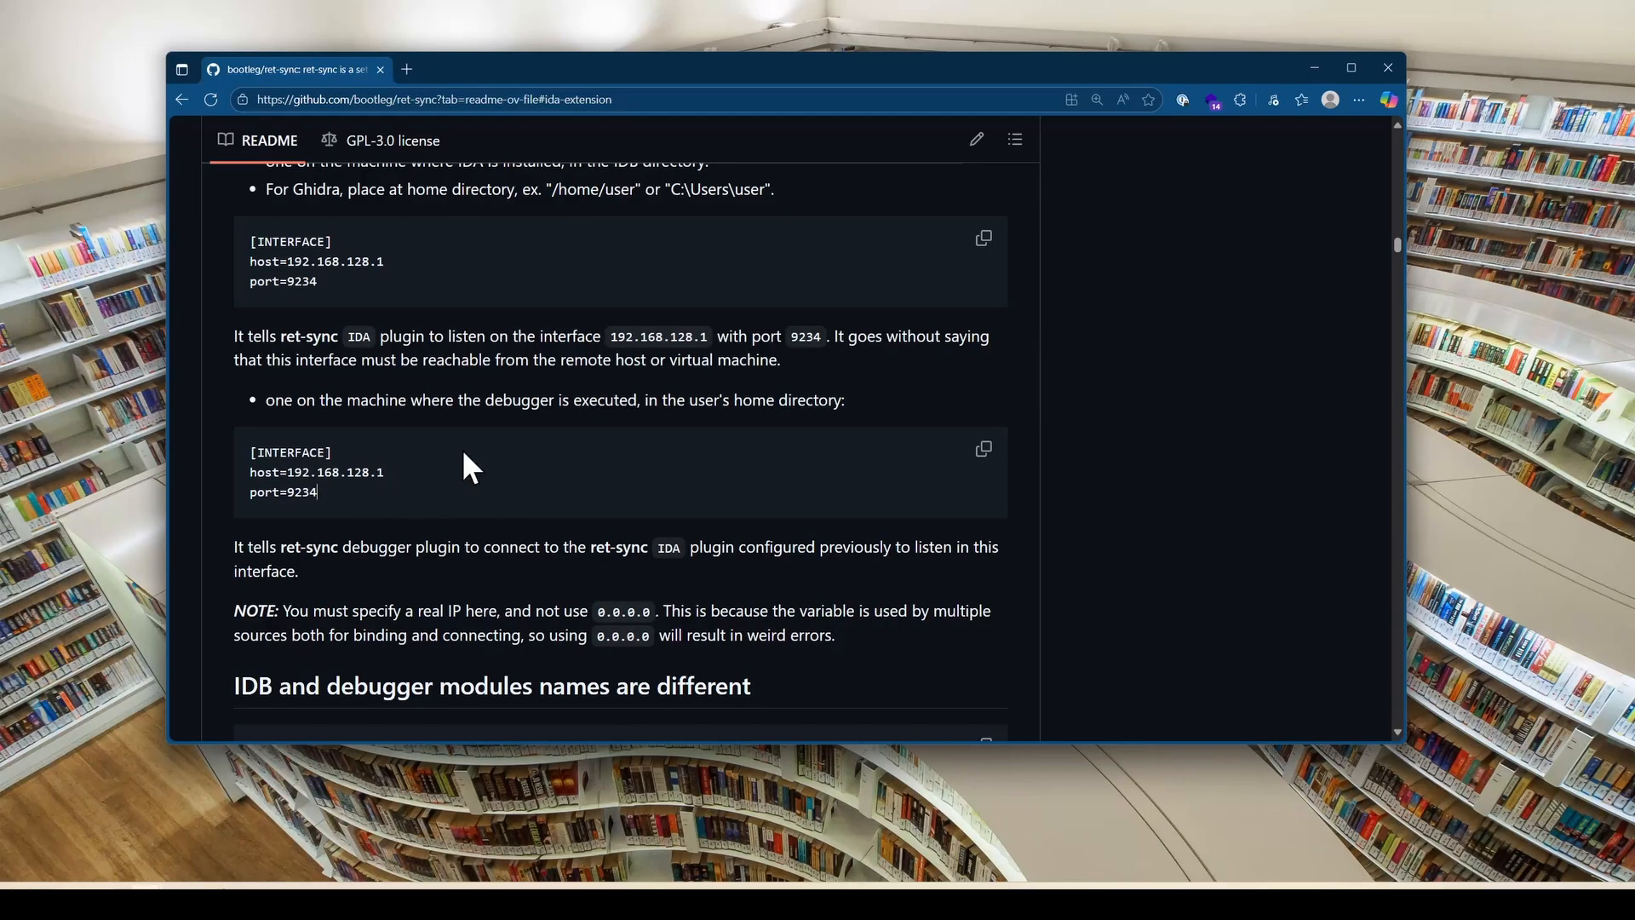
pyautogui.scroll(-1, 392, 486)
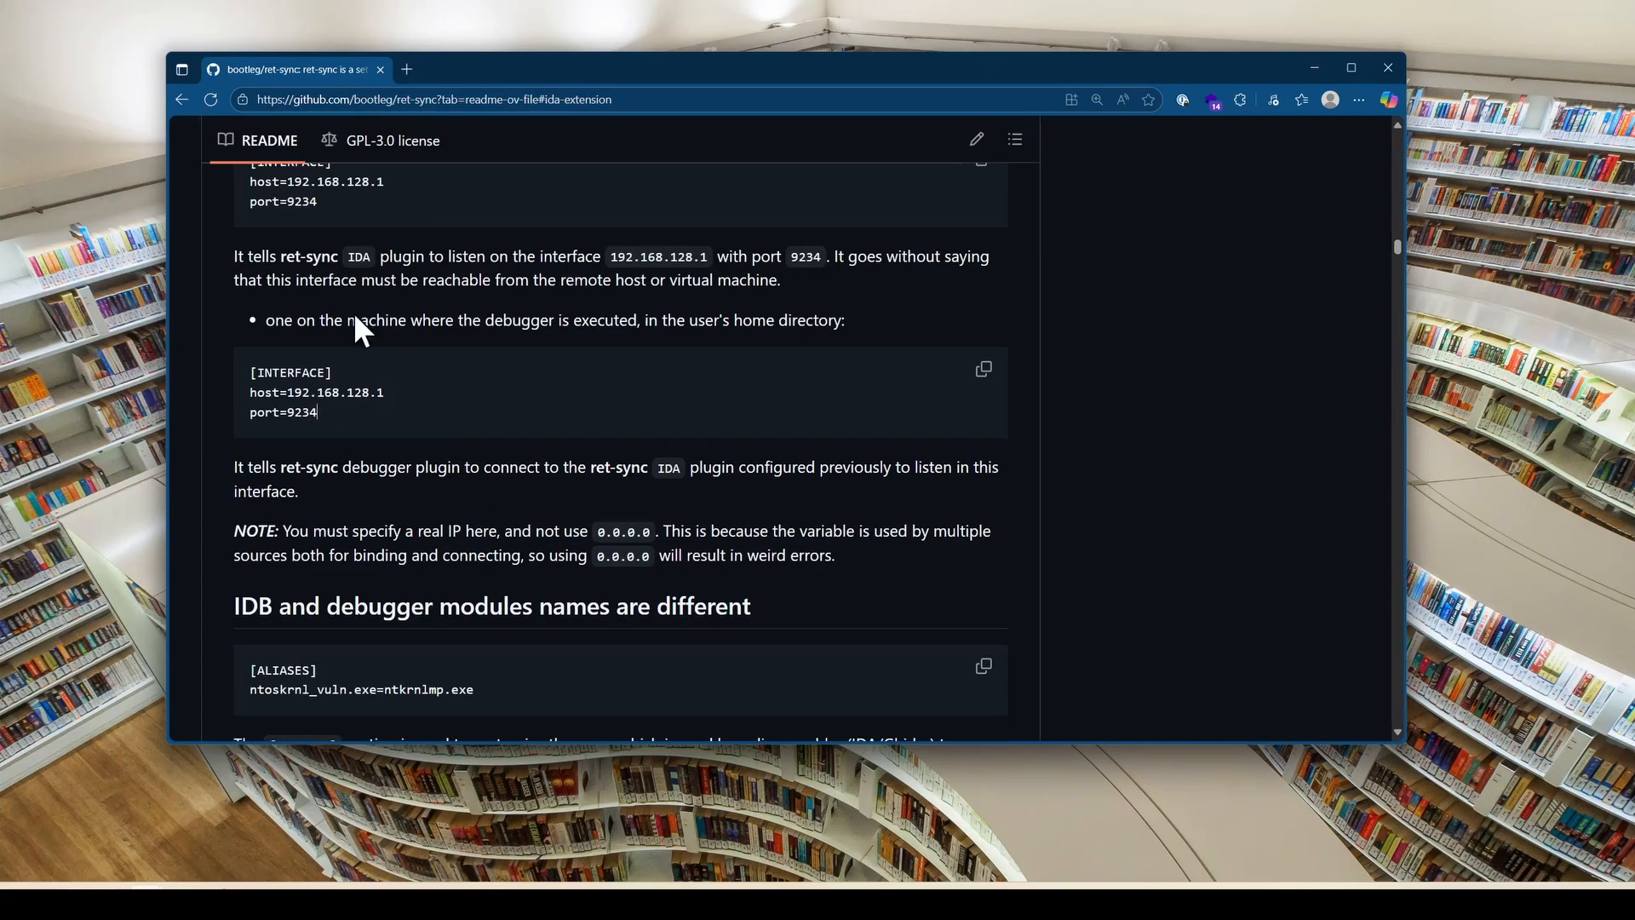
pyautogui.scroll(1, 373, 401)
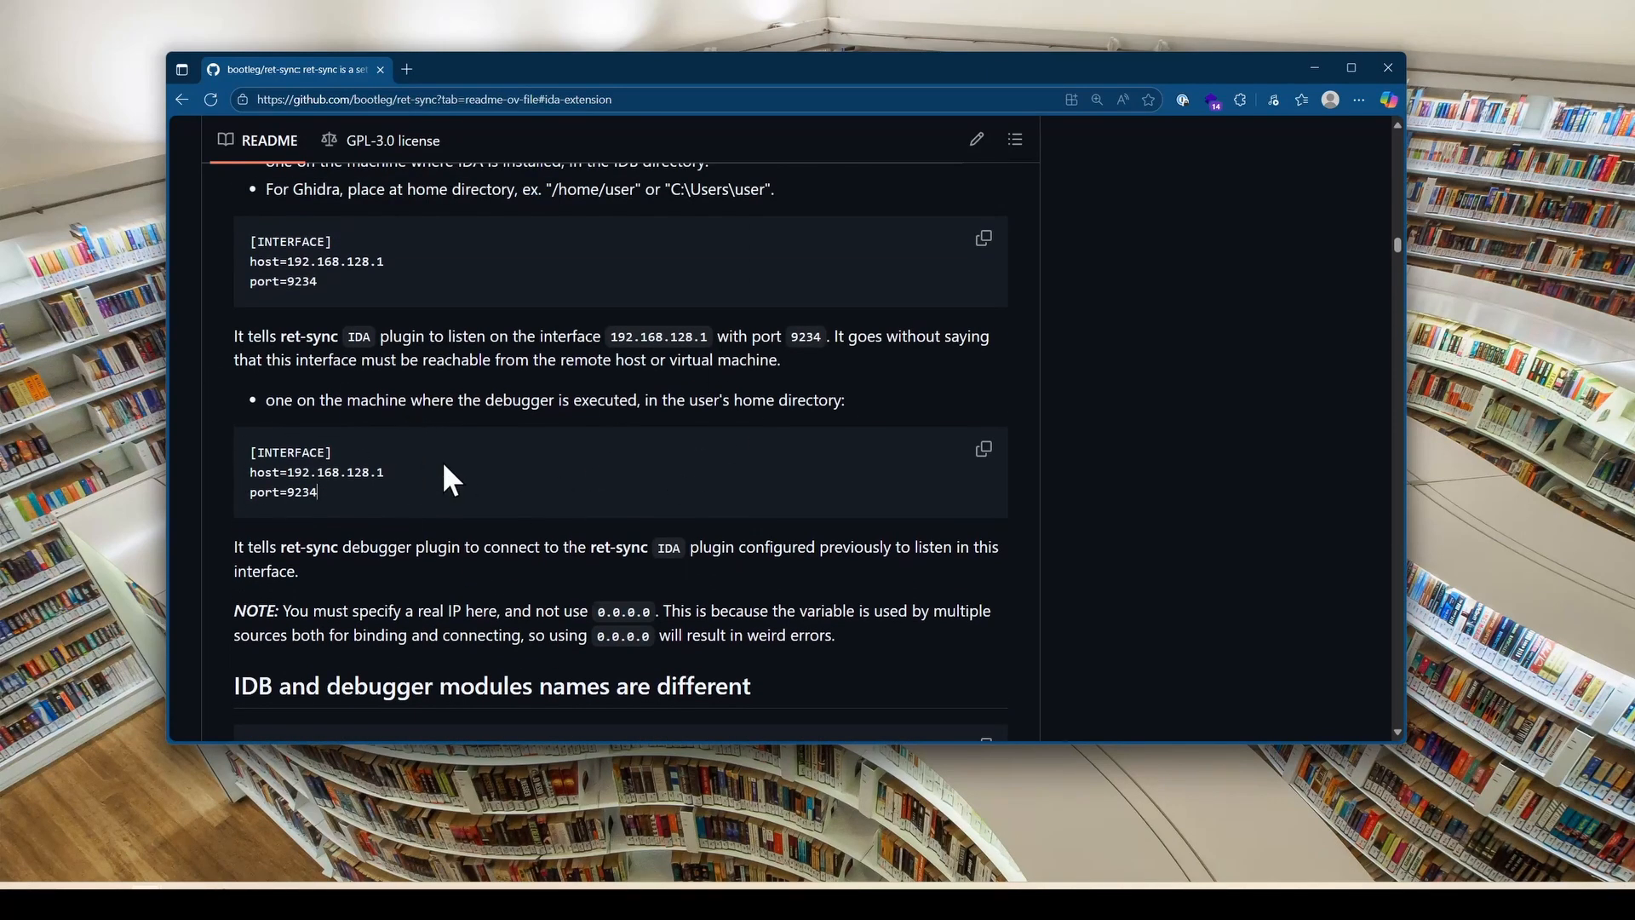
pyautogui.scroll(-1, 359, 406)
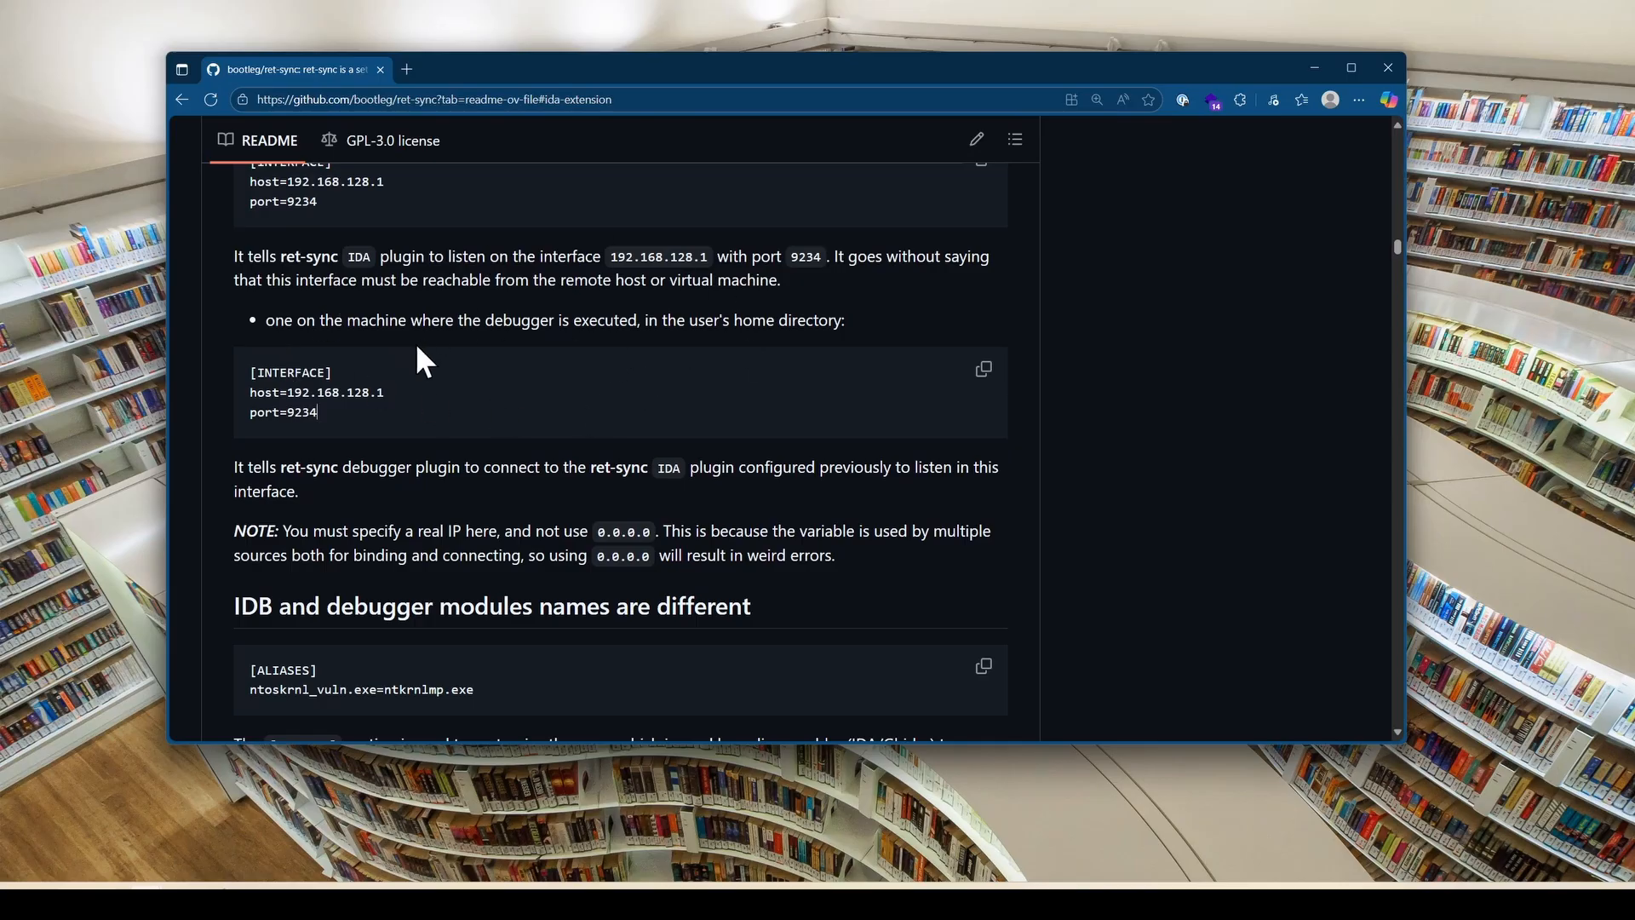
# Examine the [ALIASES] example that maps ntoskrnl_vuln.exe to ntkrnlmp.exe when IDB and module names differ.
pyautogui.scroll(-4, 434, 356)
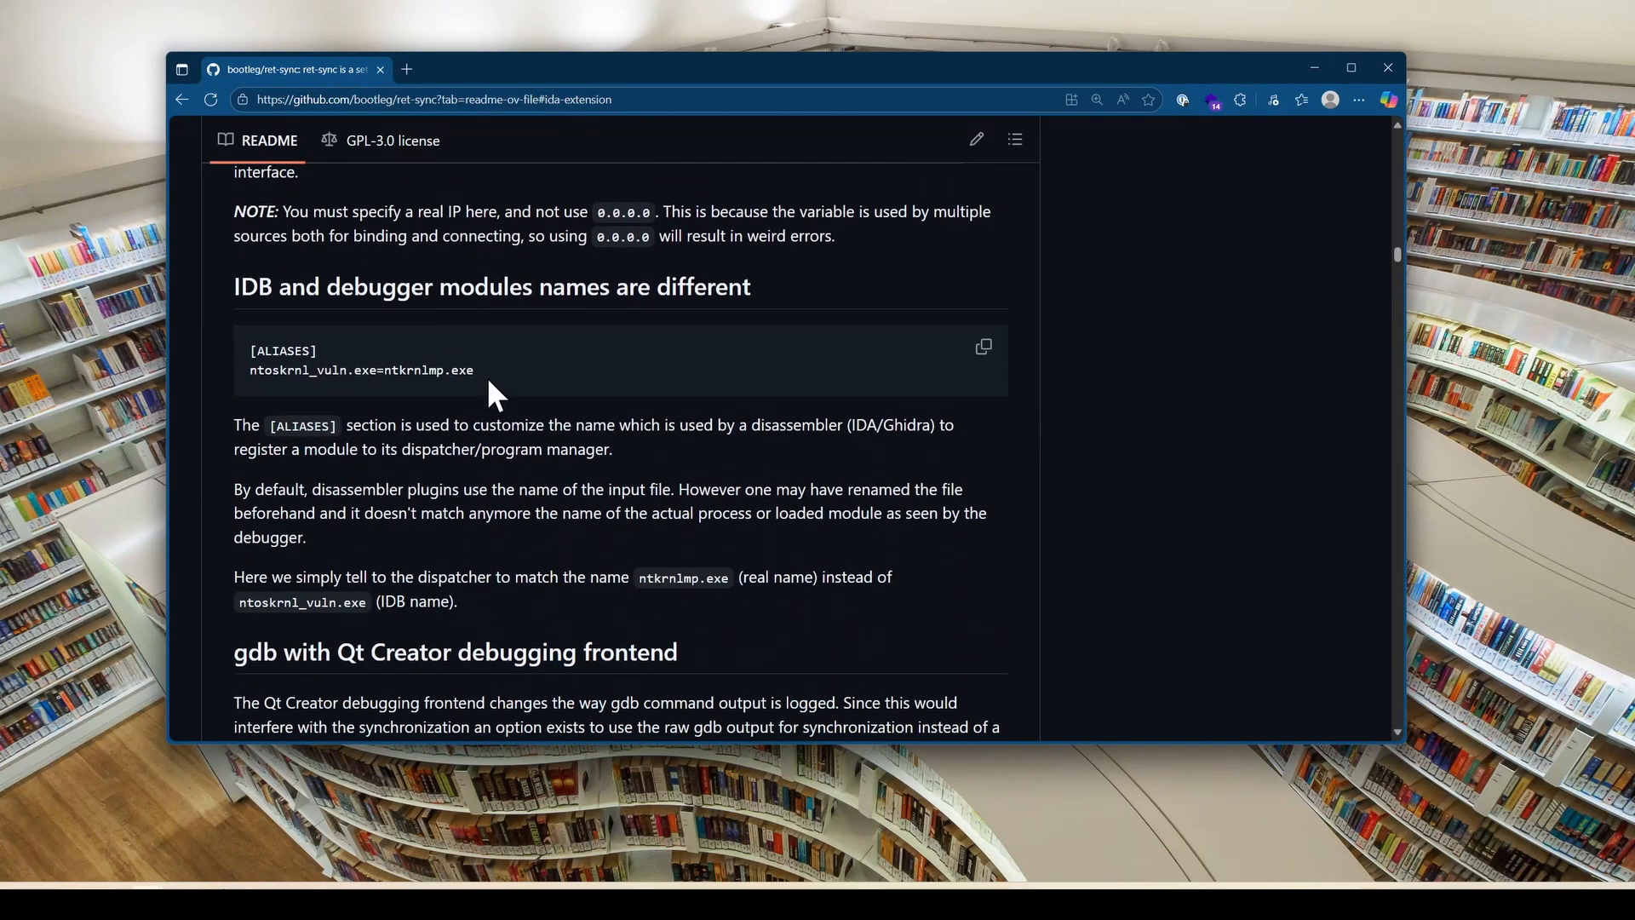
pyautogui.moveTo(489, 380); pyautogui.dragTo(229, 329)
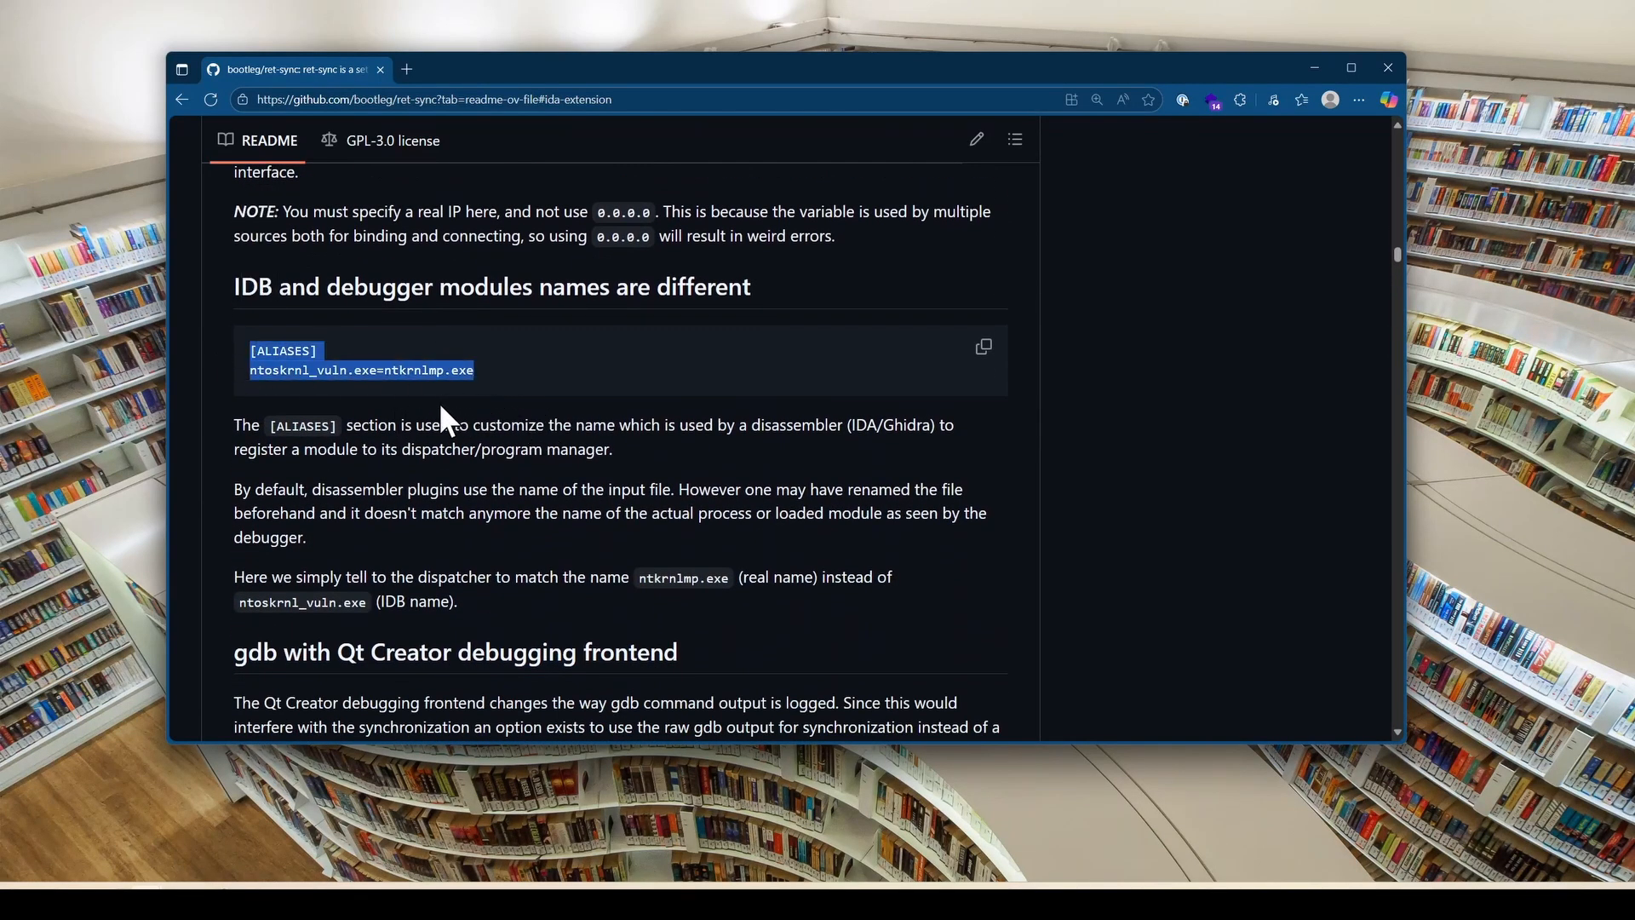
pyautogui.scroll(-2, 395, 412)
pyautogui.click(397, 213)
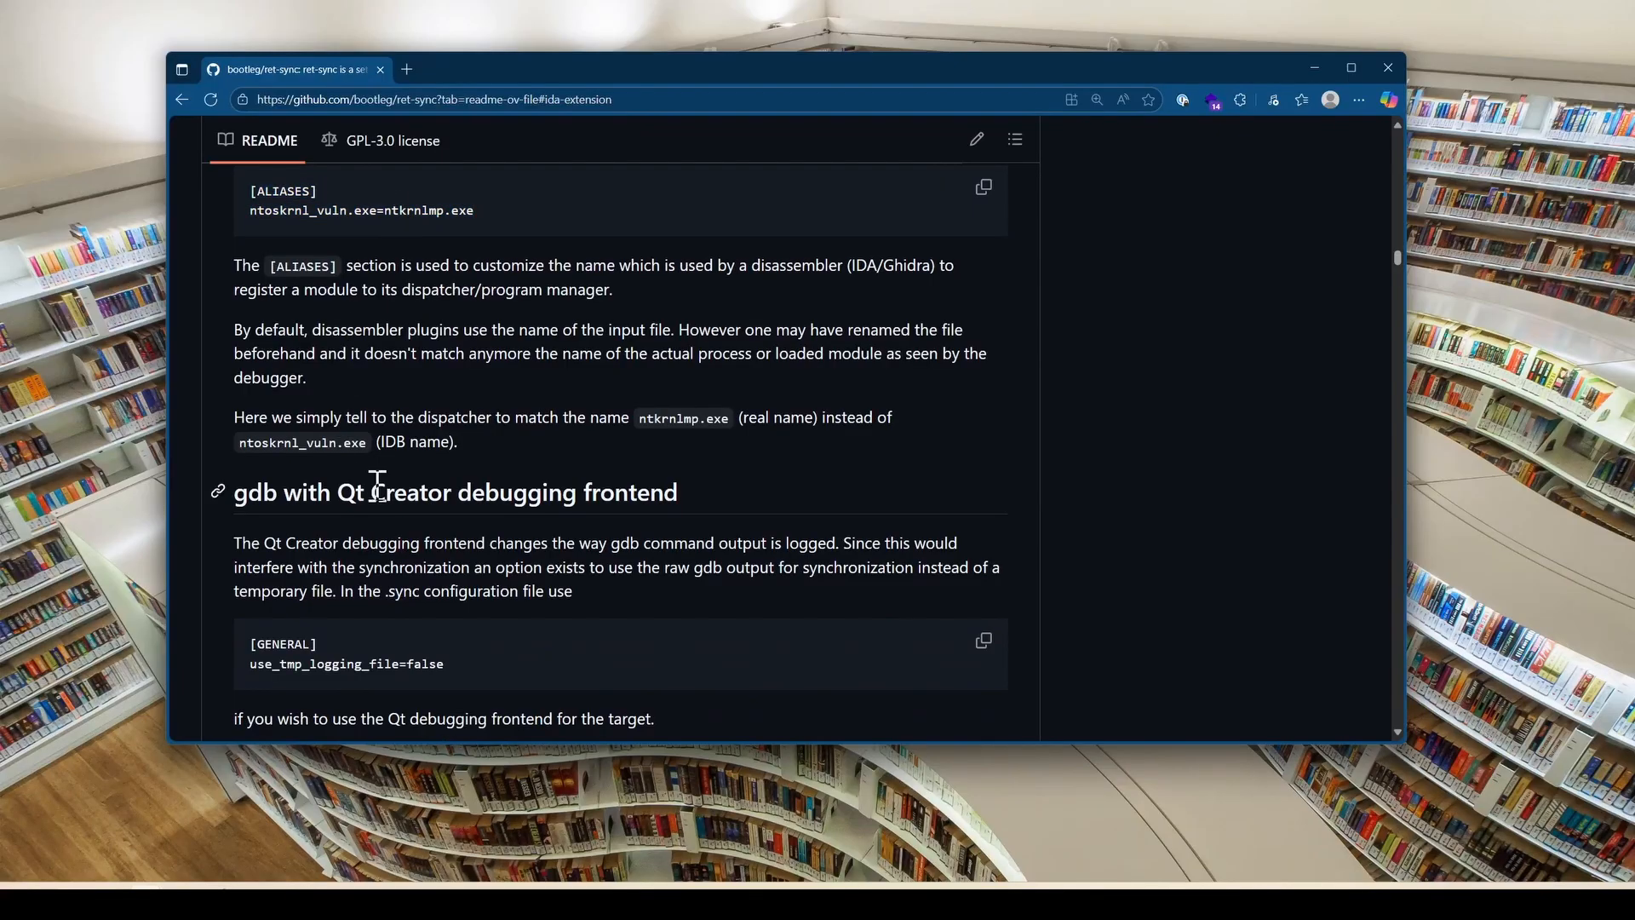
pyautogui.scroll(3, 391, 487)
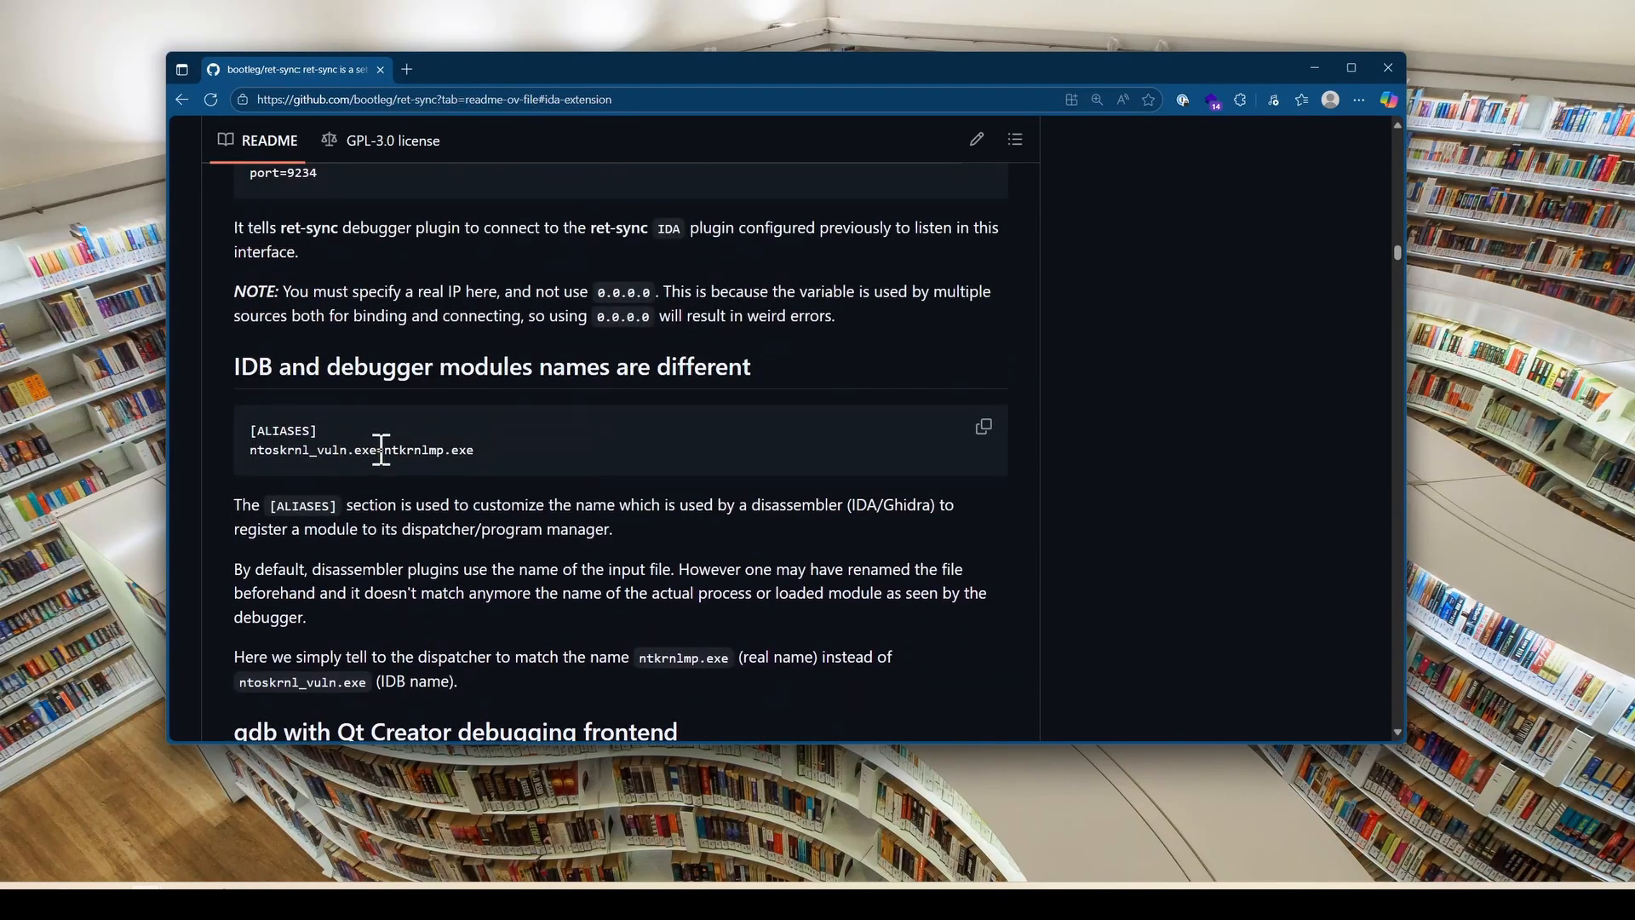
pyautogui.moveTo(380, 449); pyautogui.dragTo(249, 452)
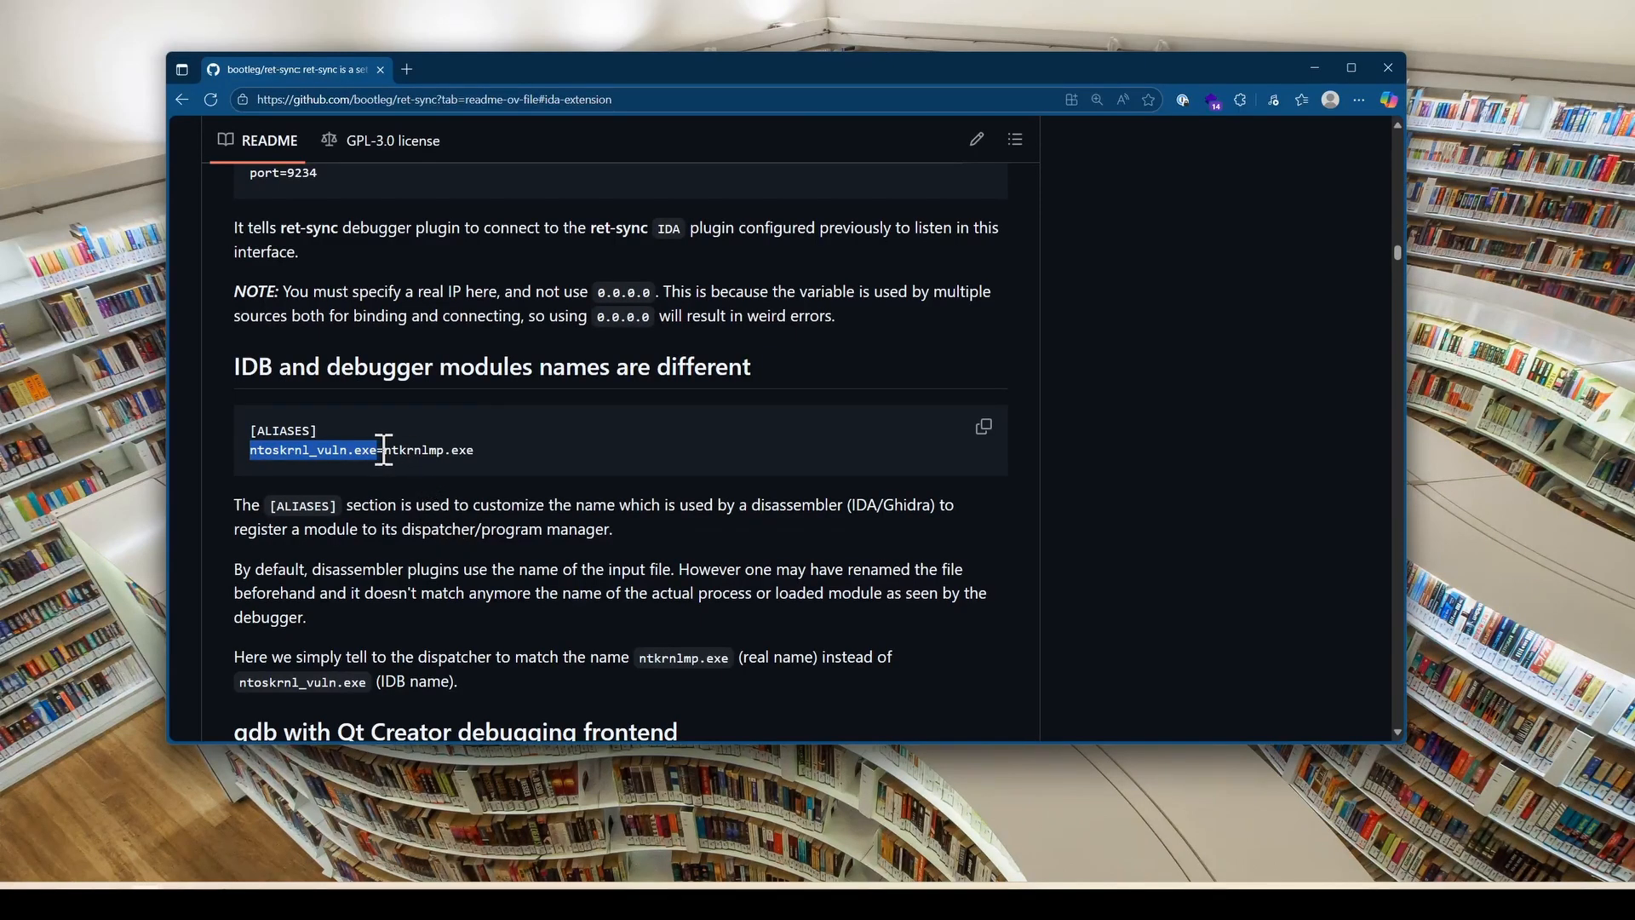
pyautogui.moveTo(384, 450); pyautogui.dragTo(497, 453)
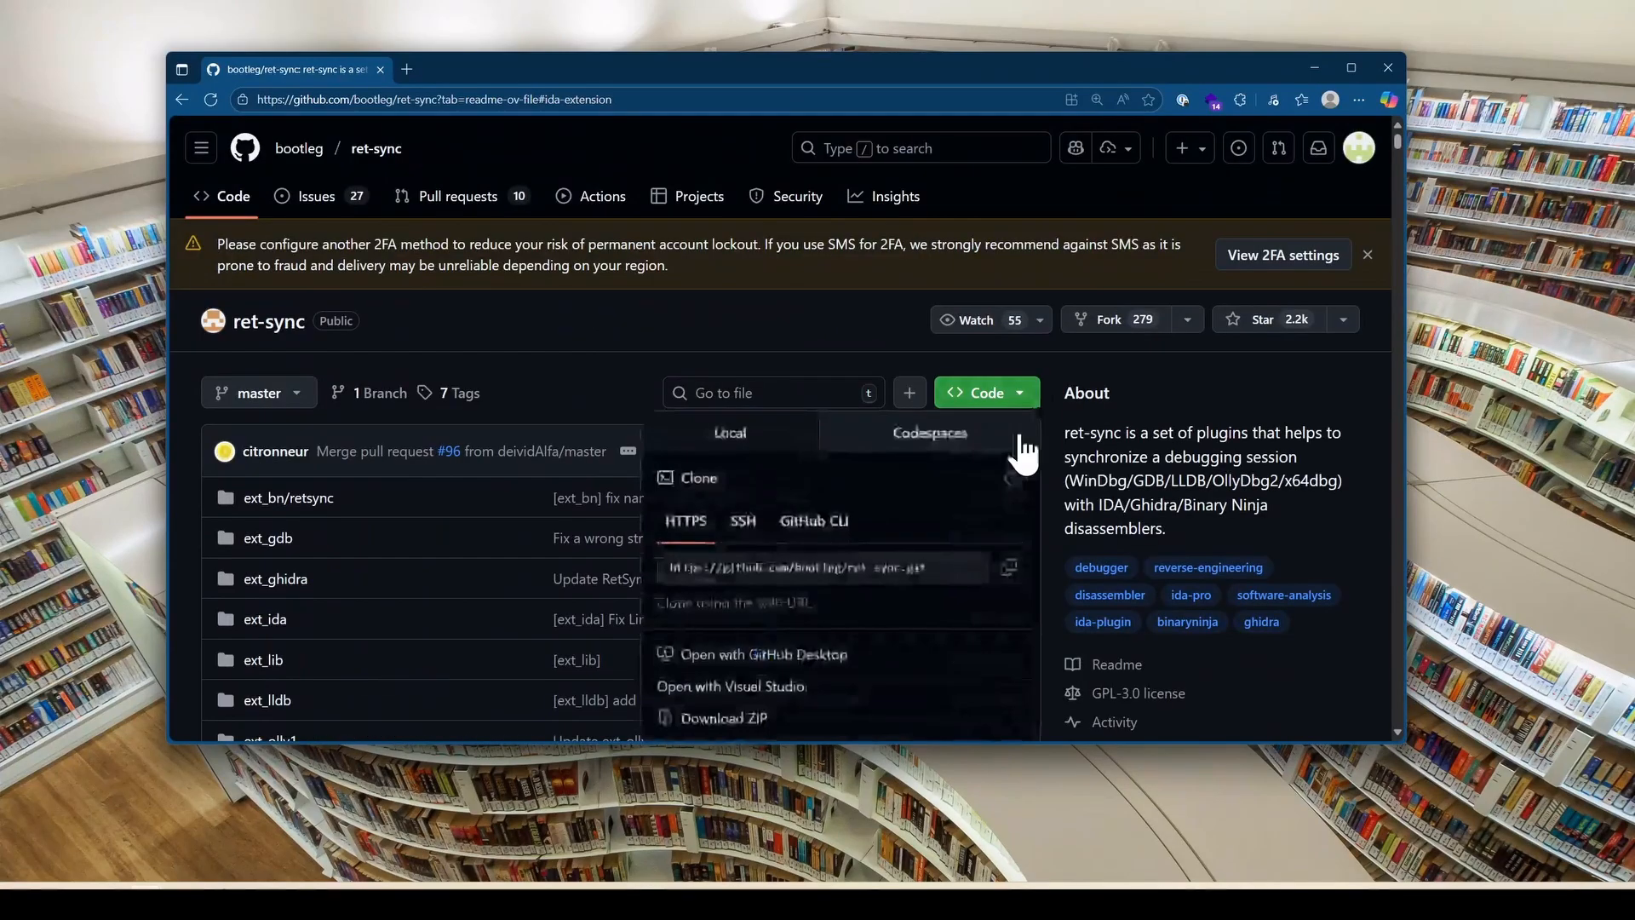
# Start a ZIP download of the ret-sync repository, and dismiss the download prompt.
pyautogui.scroll(-3, 839, 655)
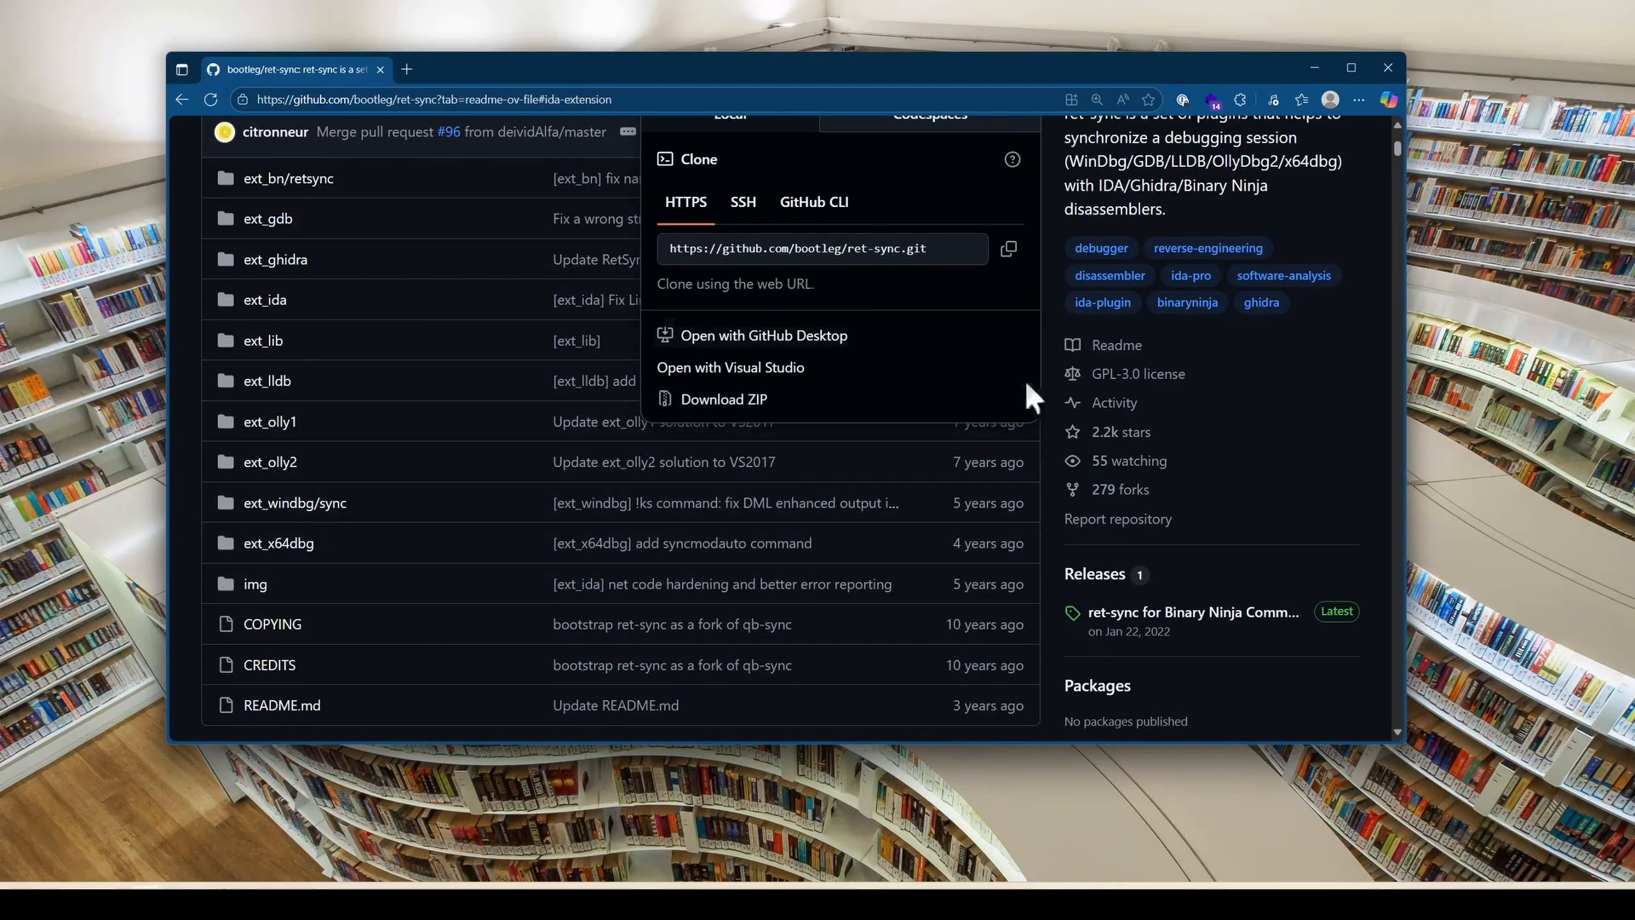
pyautogui.click(726, 400)
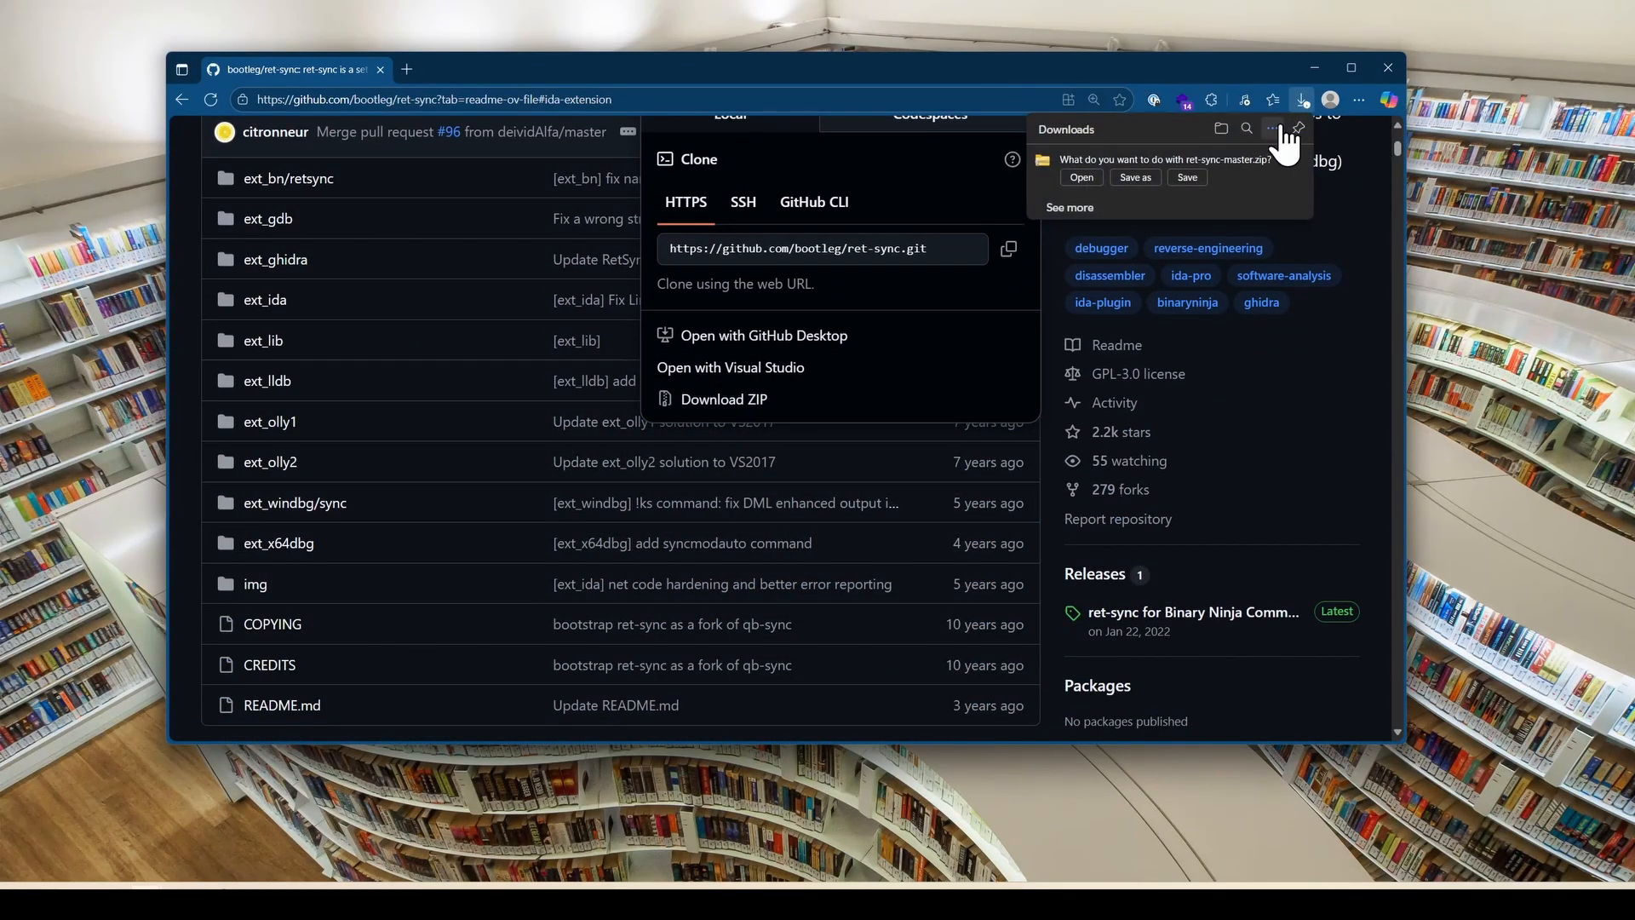
pyautogui.click(1386, 274)
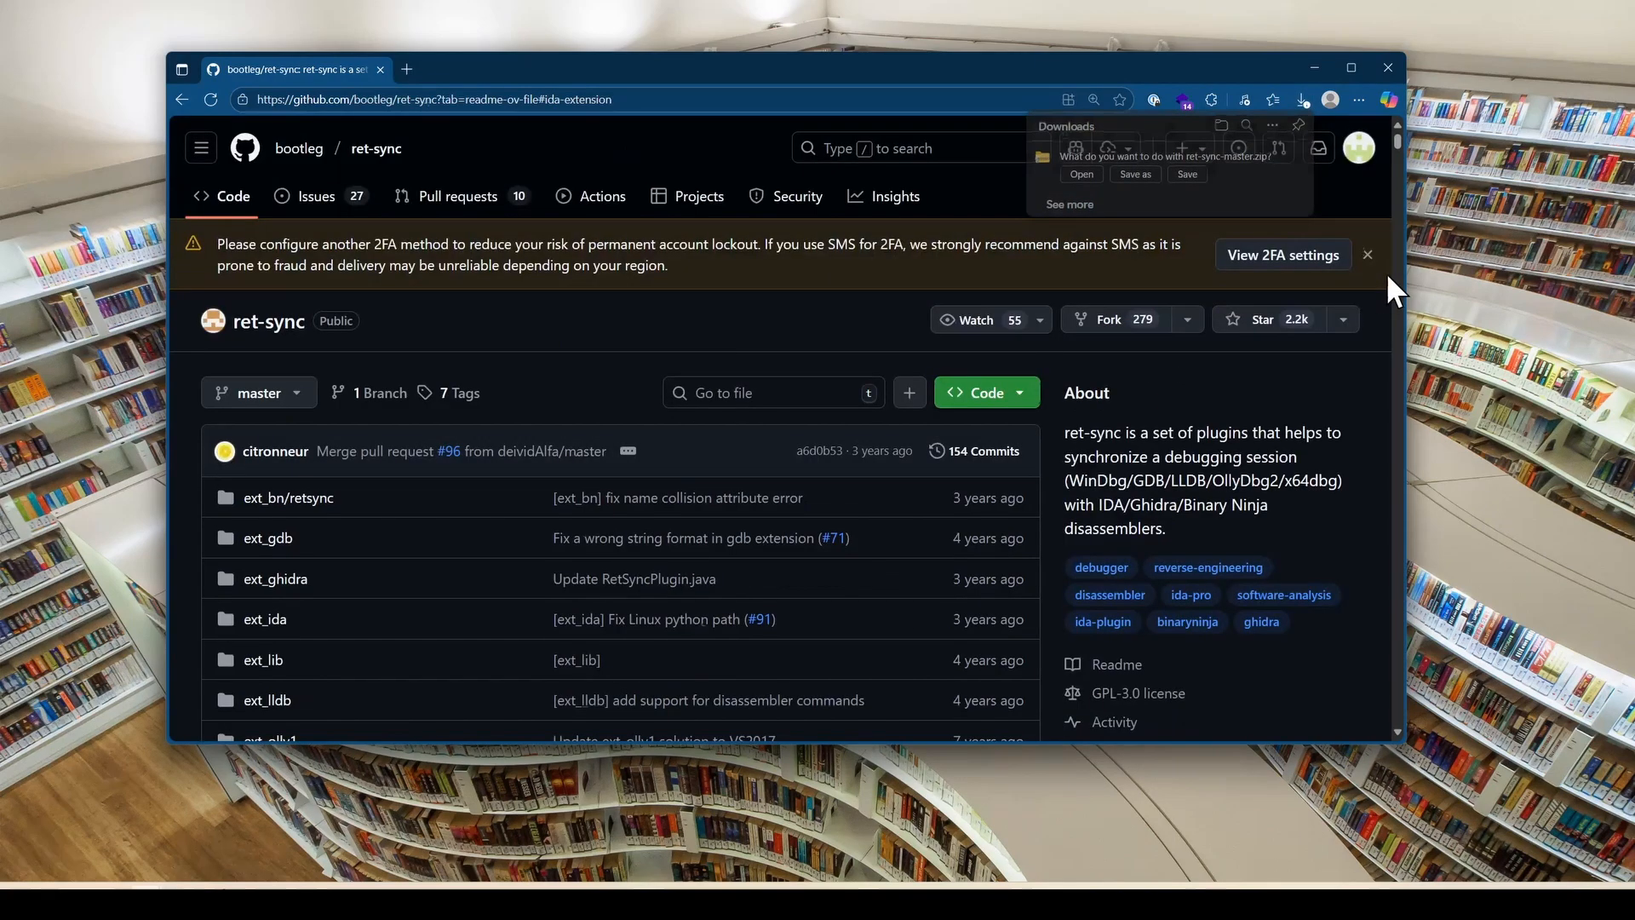
pyautogui.scroll(-7, 570, 451)
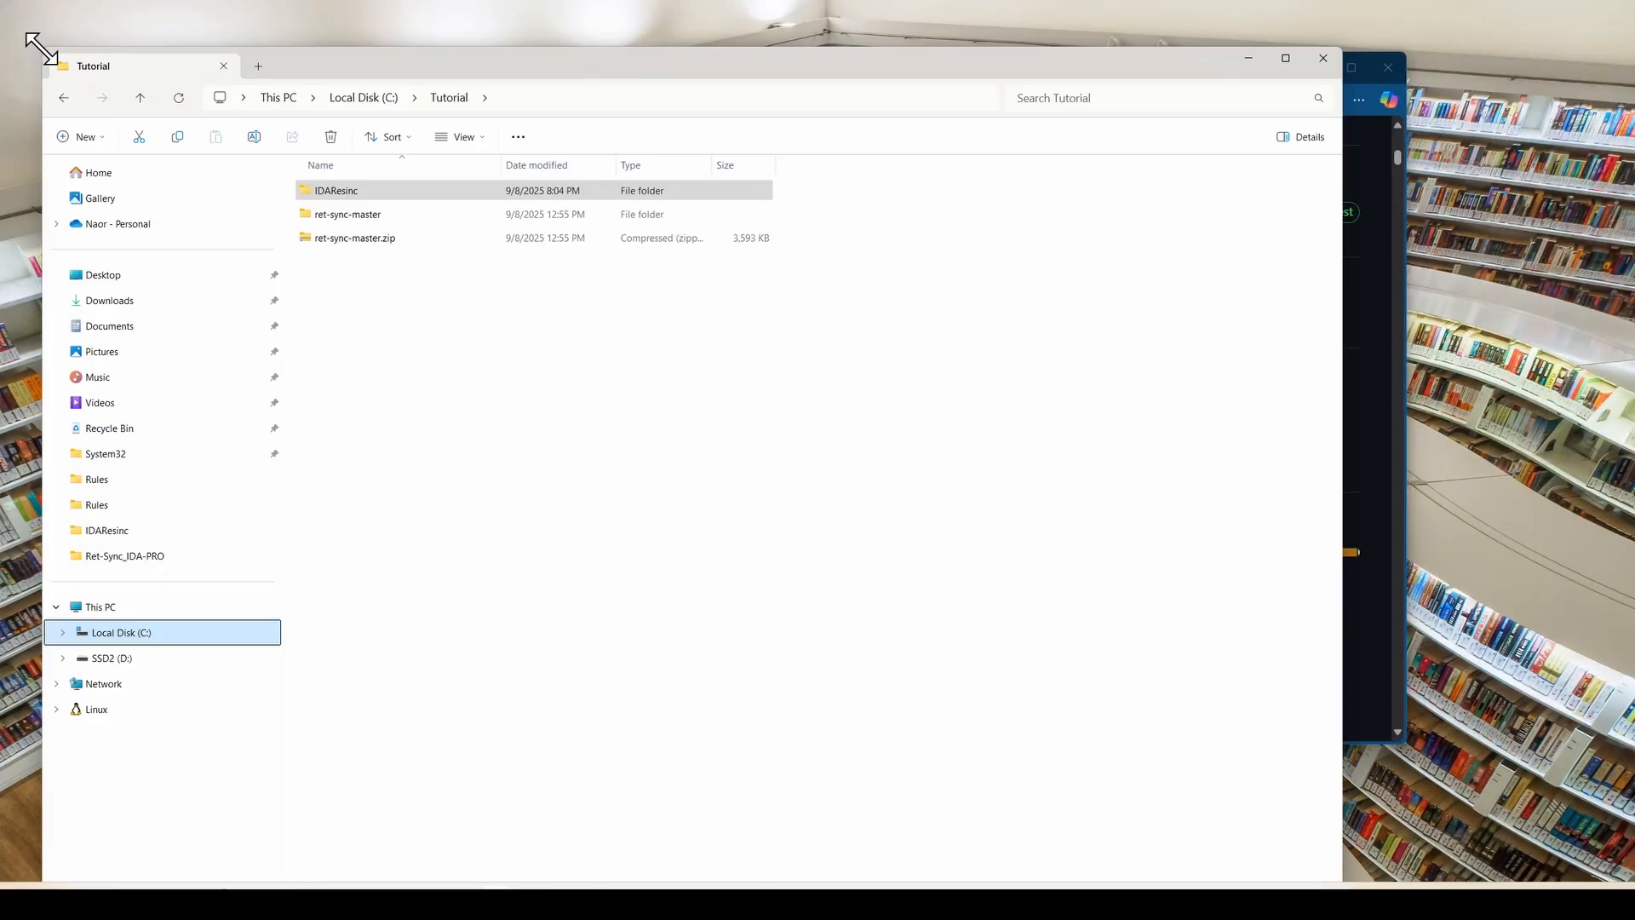
# In File Explorer, shrink the Tutorial window, open ret-sync-master's inner ext_ida folder, and select retsync and SyncPlugin.py.
pyautogui.moveTo(37, 43); pyautogui.dragTo(190, 321)
pyautogui.moveTo(645, 350); pyautogui.dragTo(566, 101)
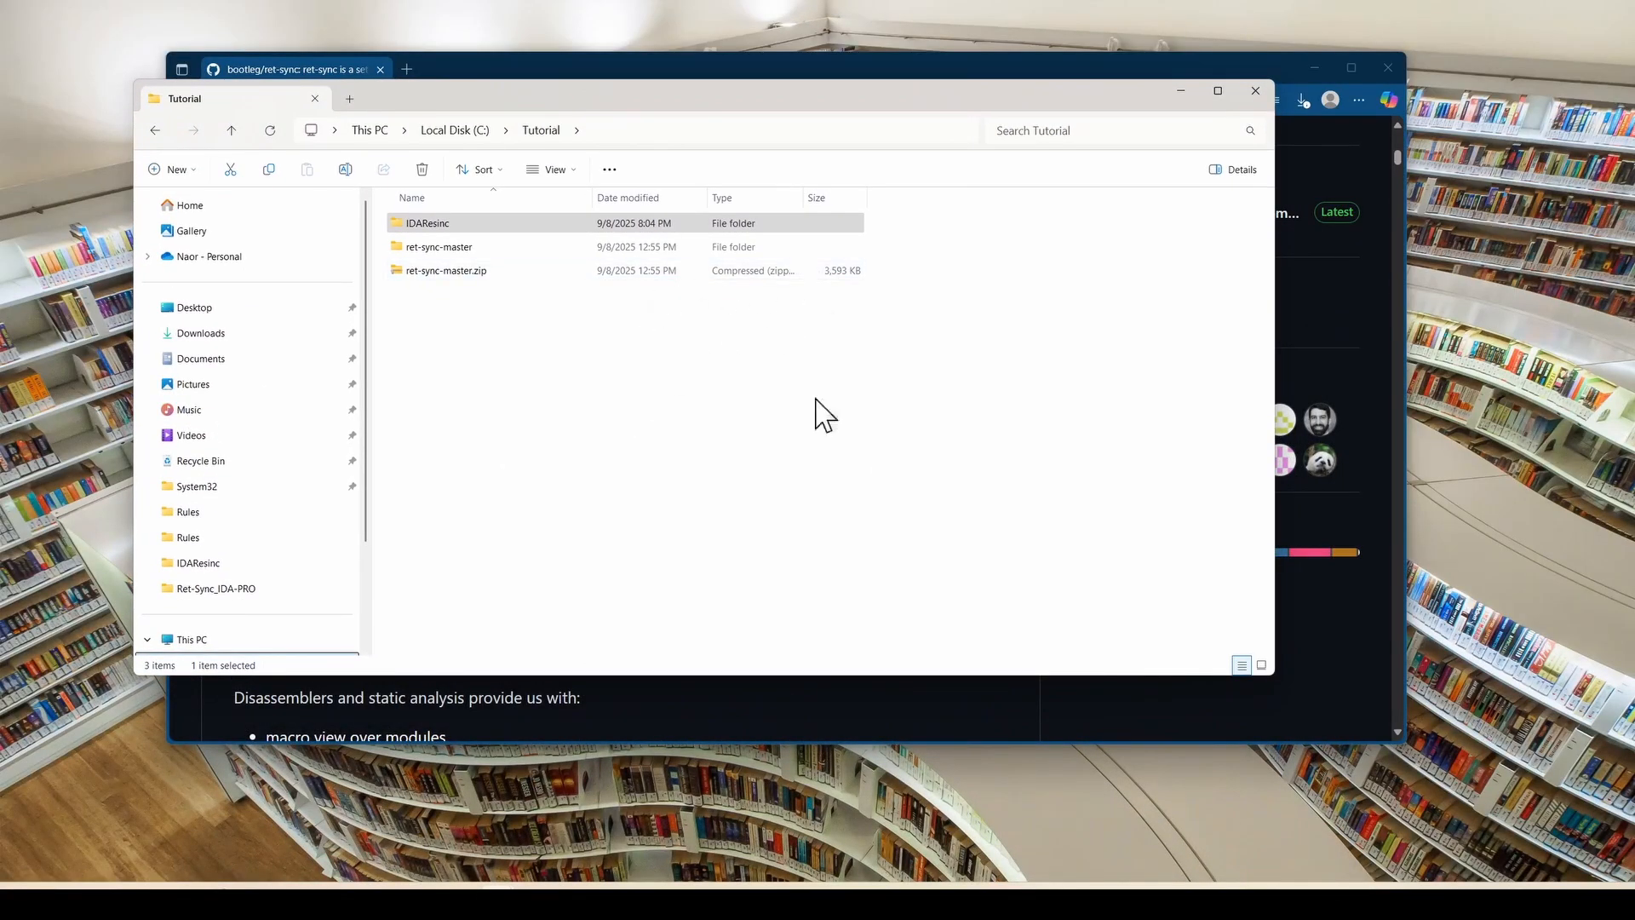
pyautogui.doubleClick(467, 248)
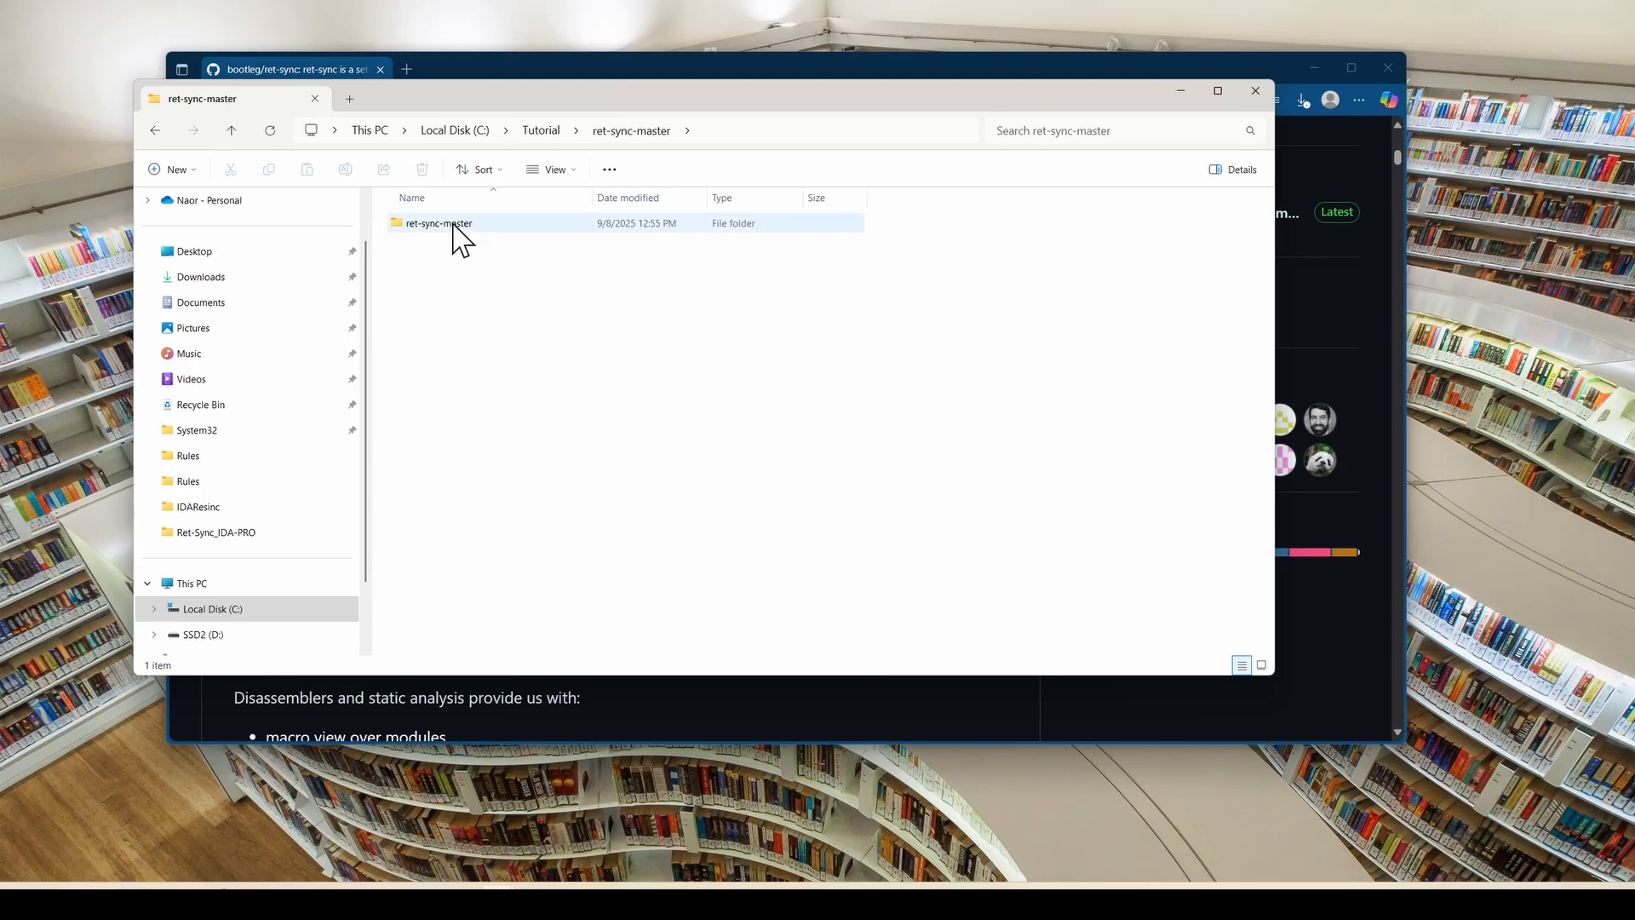
pyautogui.click(482, 223)
pyautogui.doubleClick(482, 223)
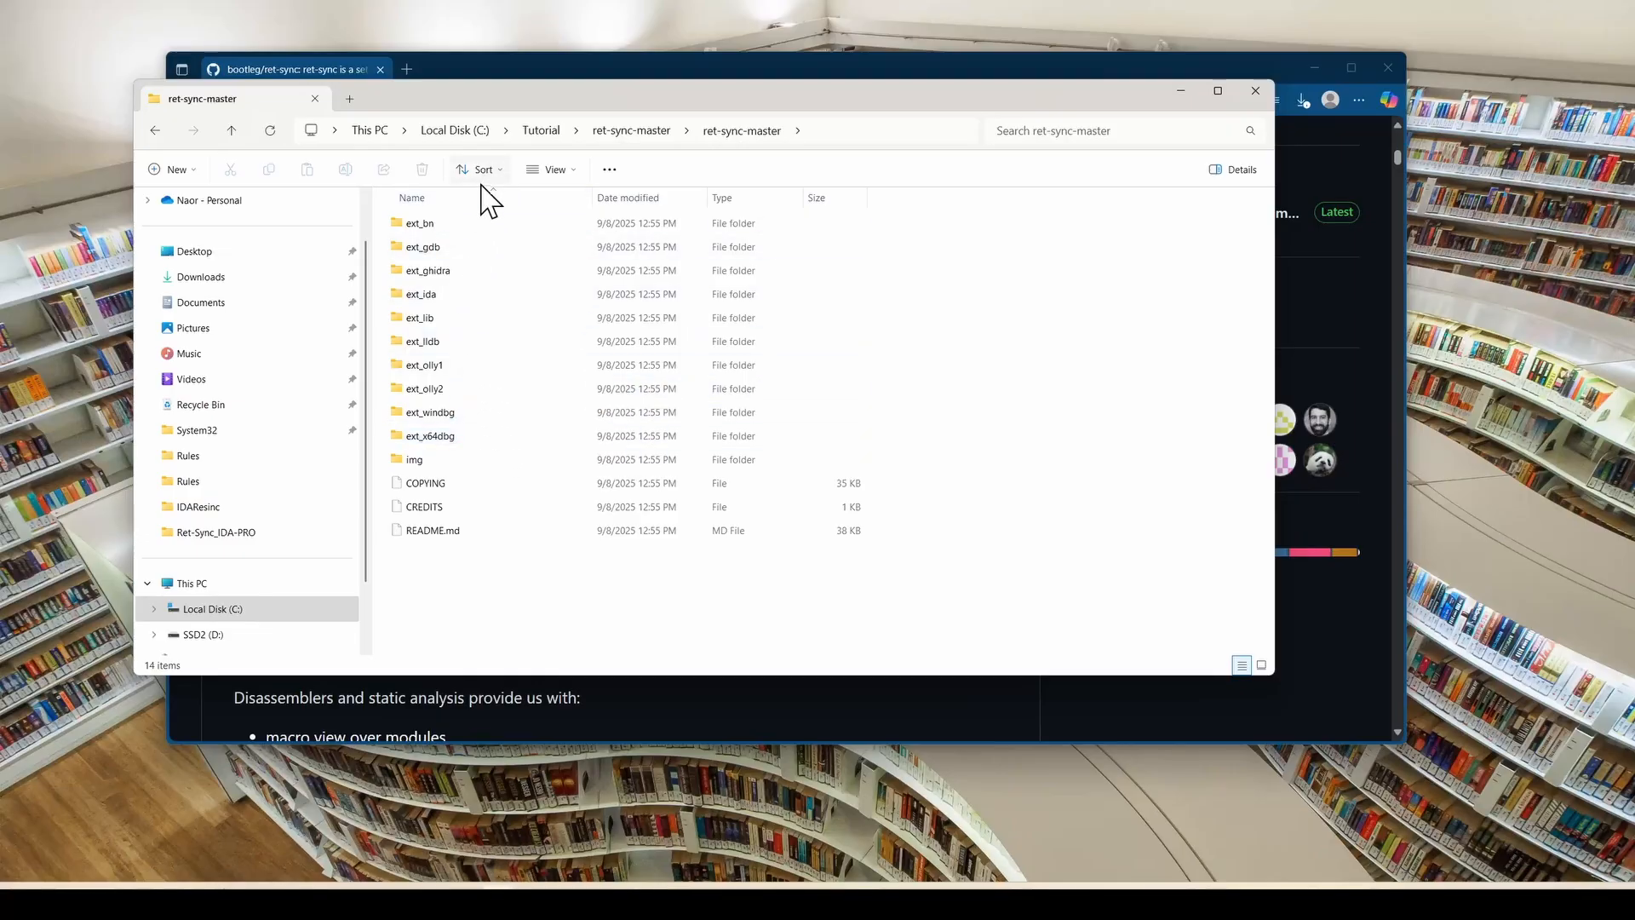
pyautogui.doubleClick(434, 294)
pyautogui.moveTo(639, 389); pyautogui.dragTo(420, 205)
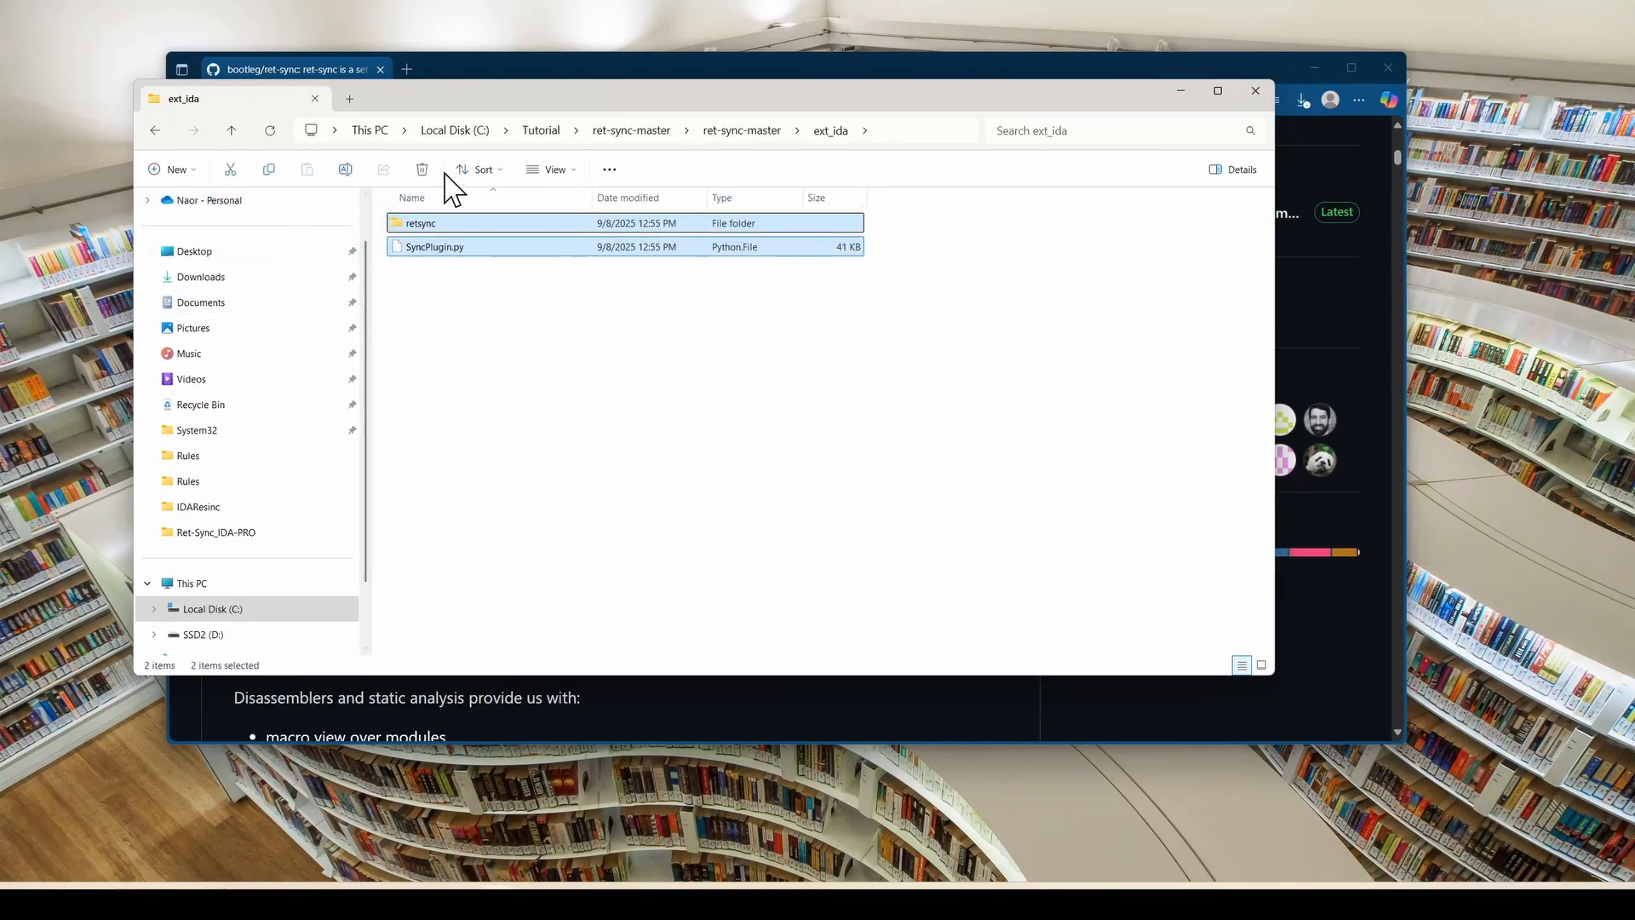
# Open C:\Program Files\IDA Professional 9.0\plugins in a second File Explorer tab.
pyautogui.click(350, 99)
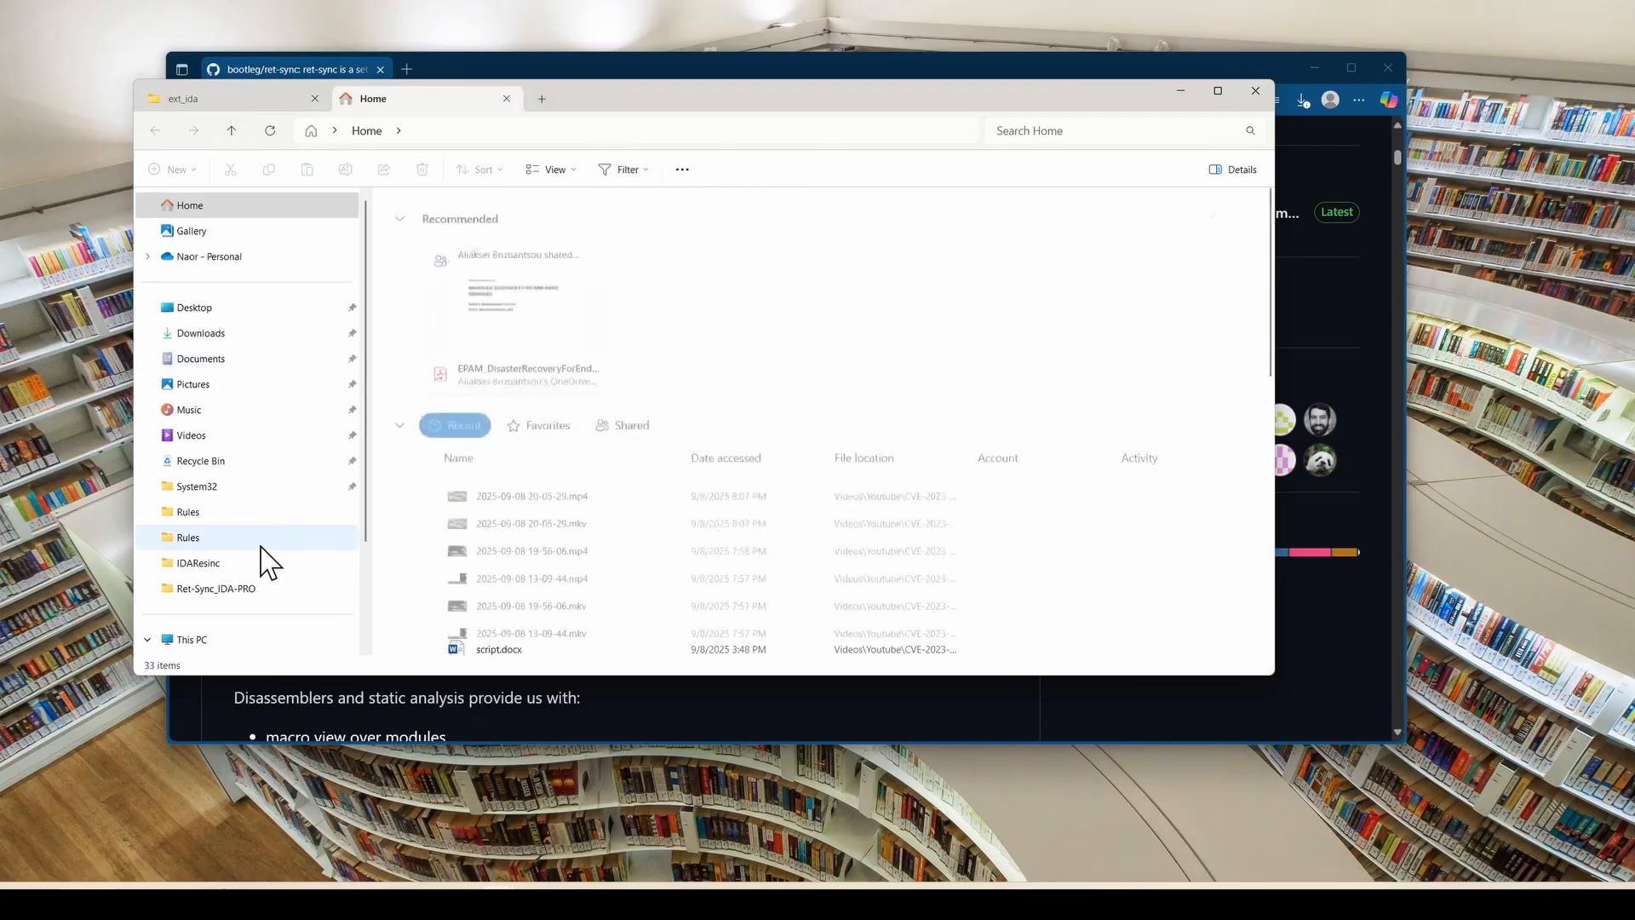
pyautogui.click(253, 533)
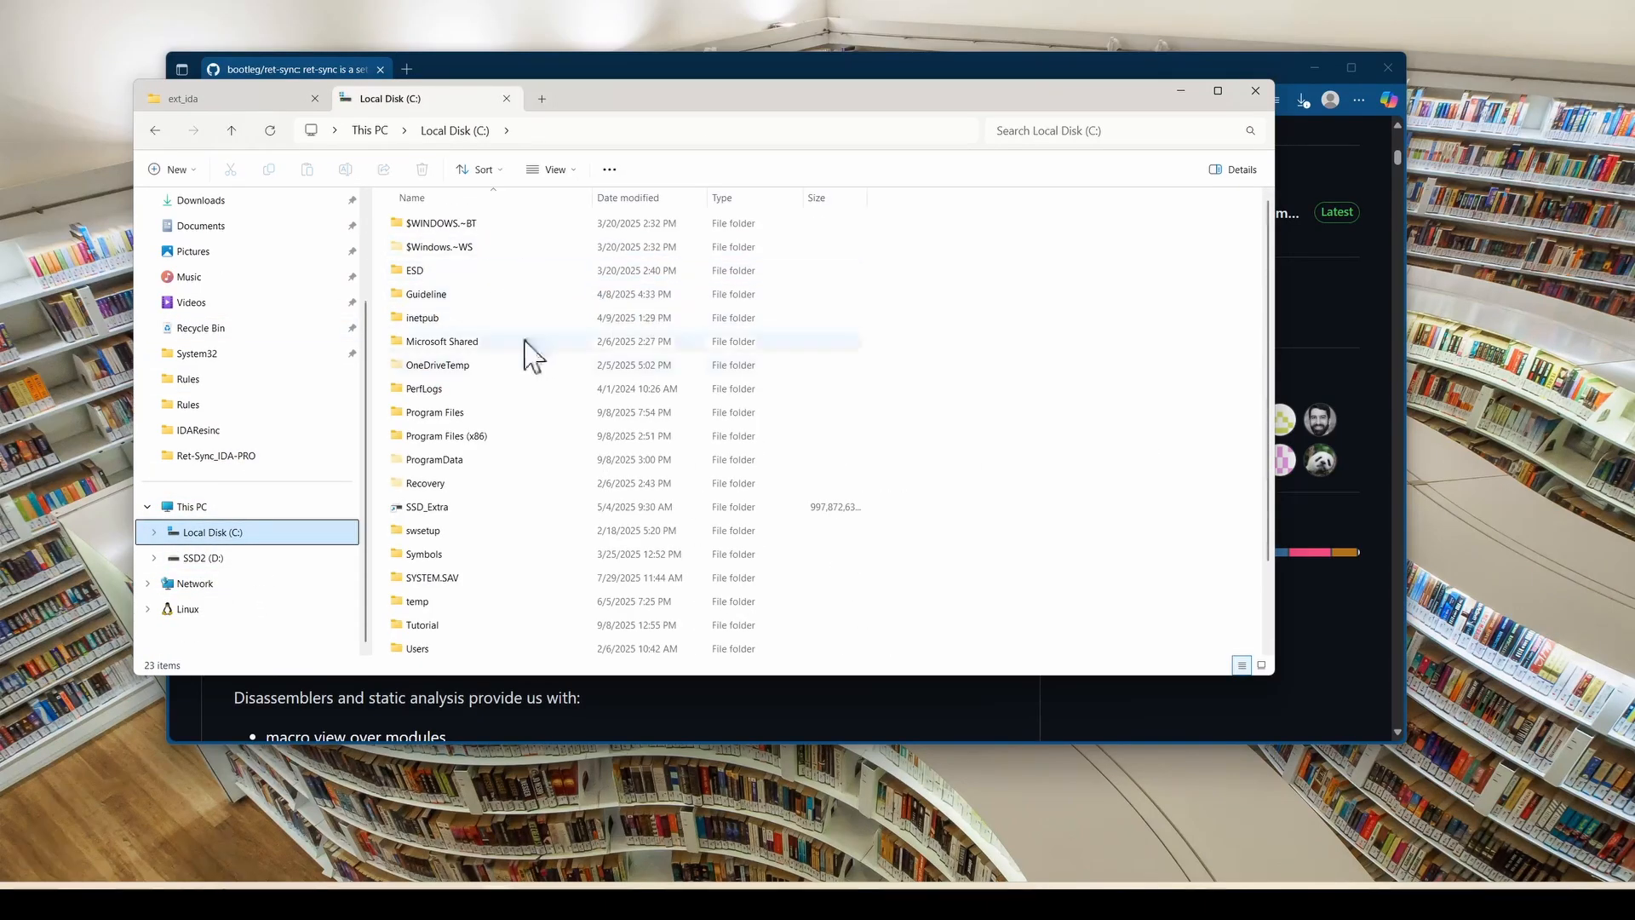
pyautogui.doubleClick(473, 317)
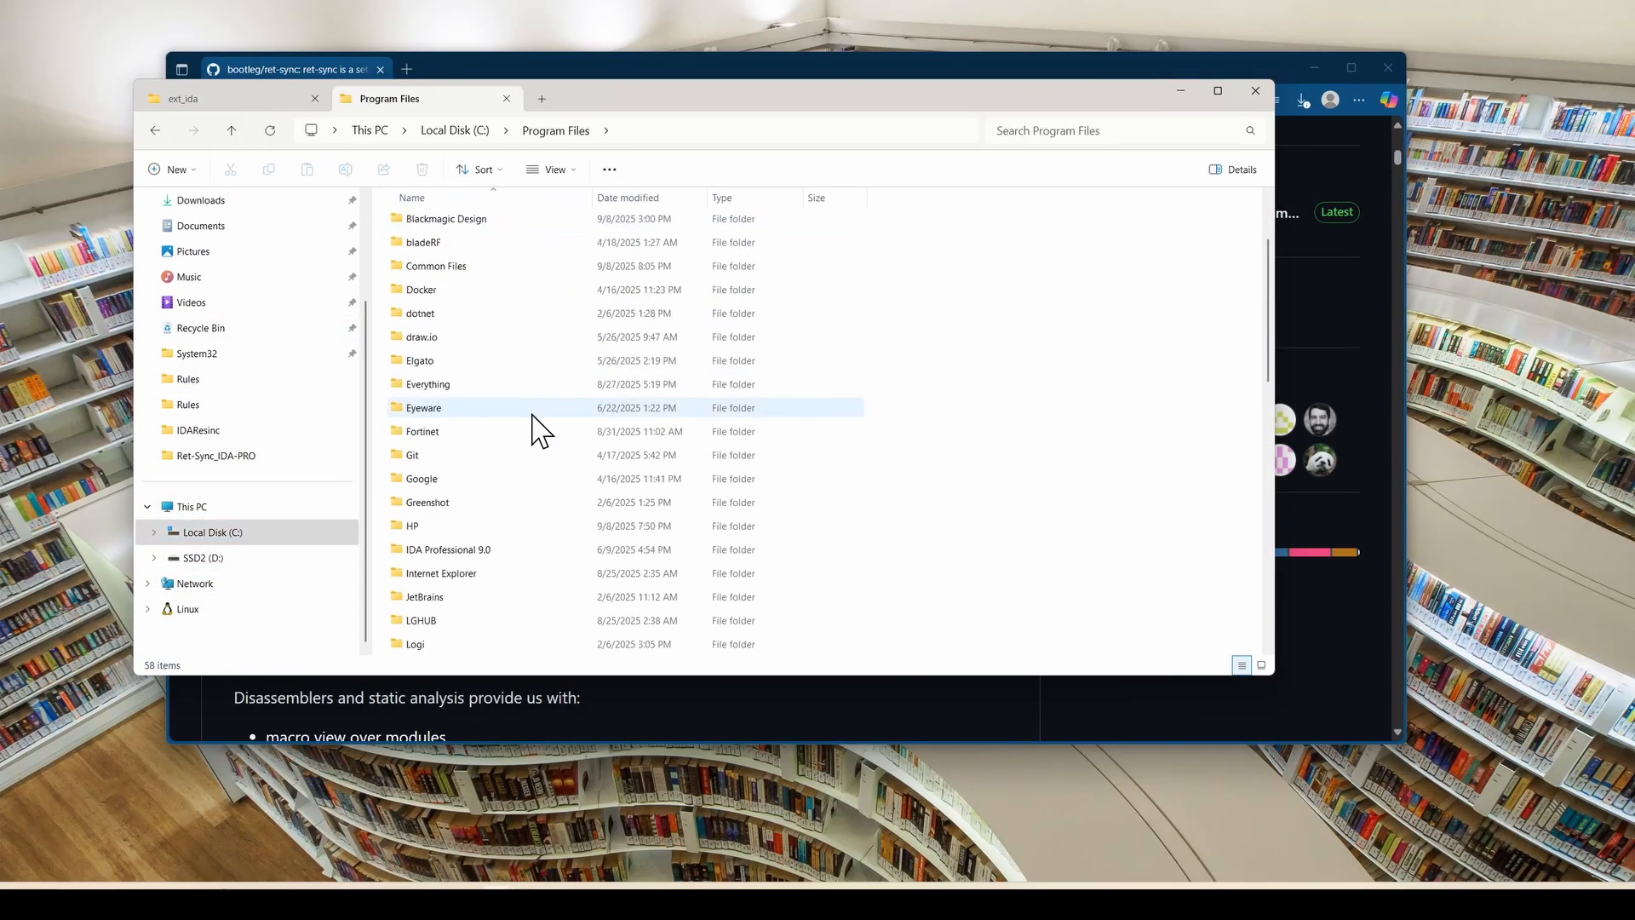
pyautogui.click(506, 549)
pyautogui.doubleClick(506, 552)
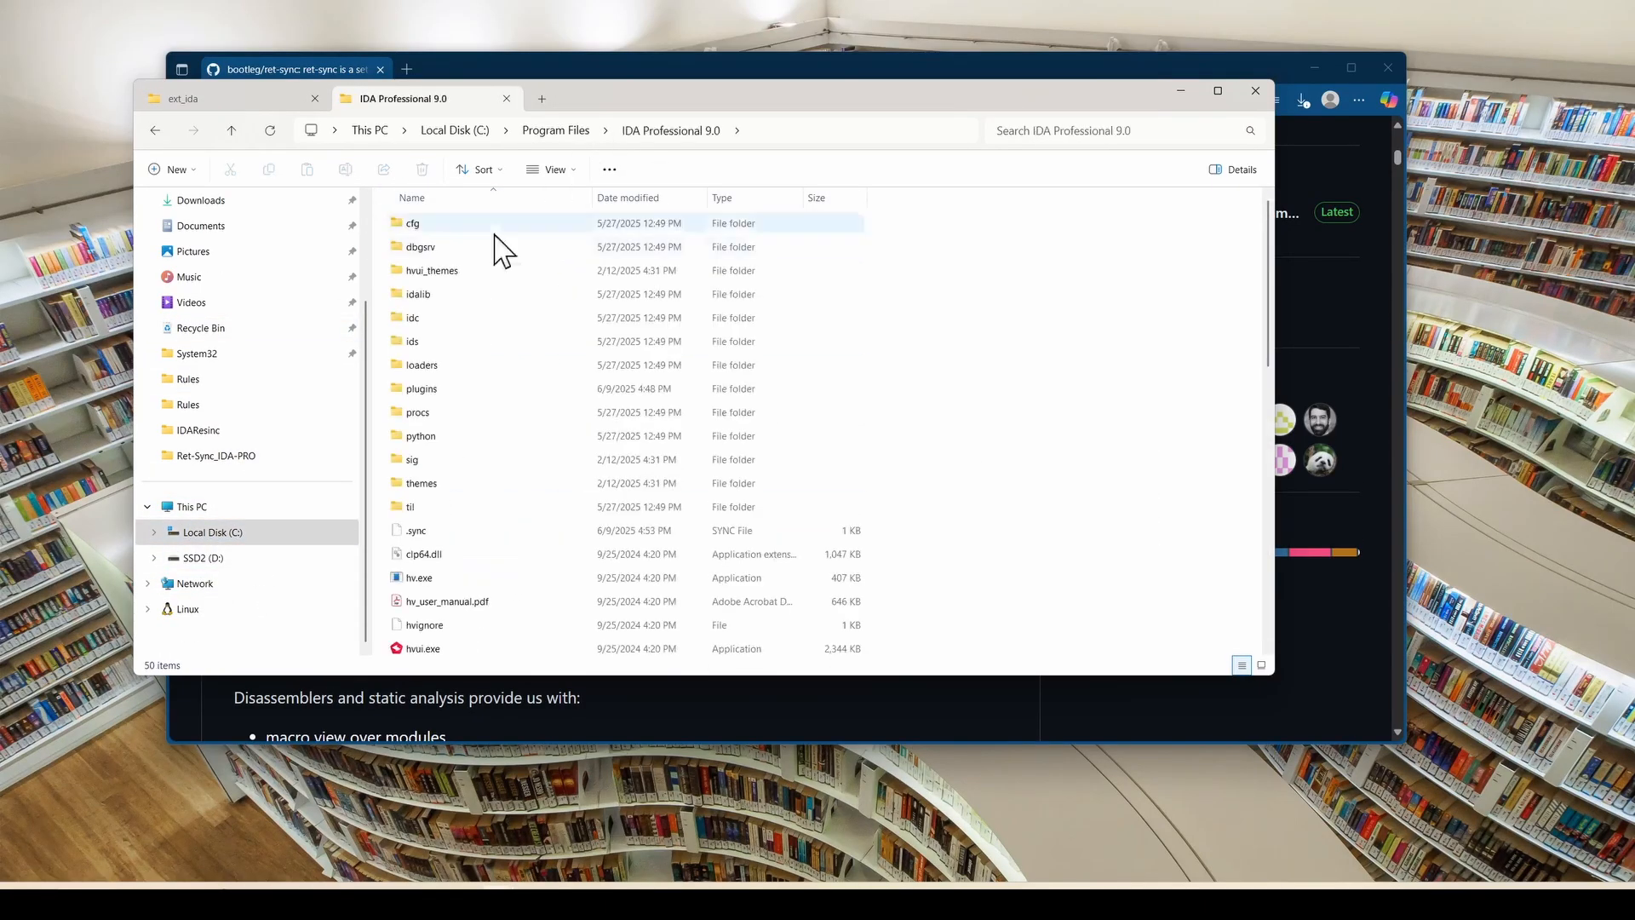
pyautogui.click(472, 392)
pyautogui.doubleClick(473, 392)
# Try to copy retsync and SyncPlugin.py from ext_ida into IDA Professional 9.0's plugins folder, and dismiss the replace-files dialog.
pyautogui.click(191, 100)
pyautogui.click(641, 320)
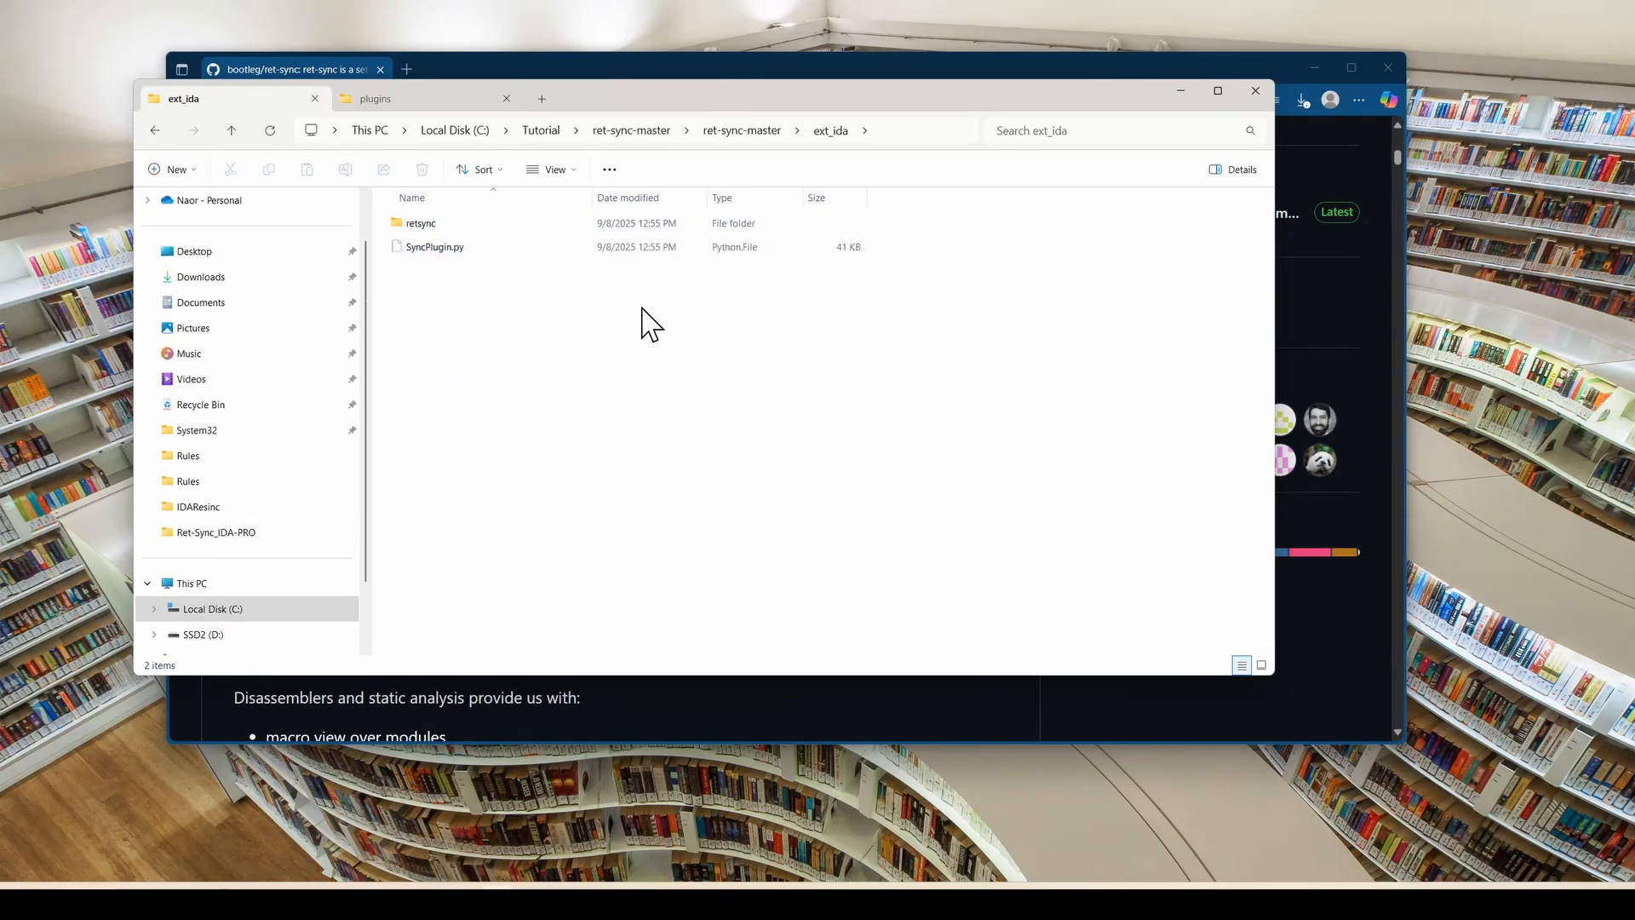
pyautogui.hotkey('ctrl', 'a')
pyautogui.hotkey('ctrl', 'c')
pyautogui.click(432, 99)
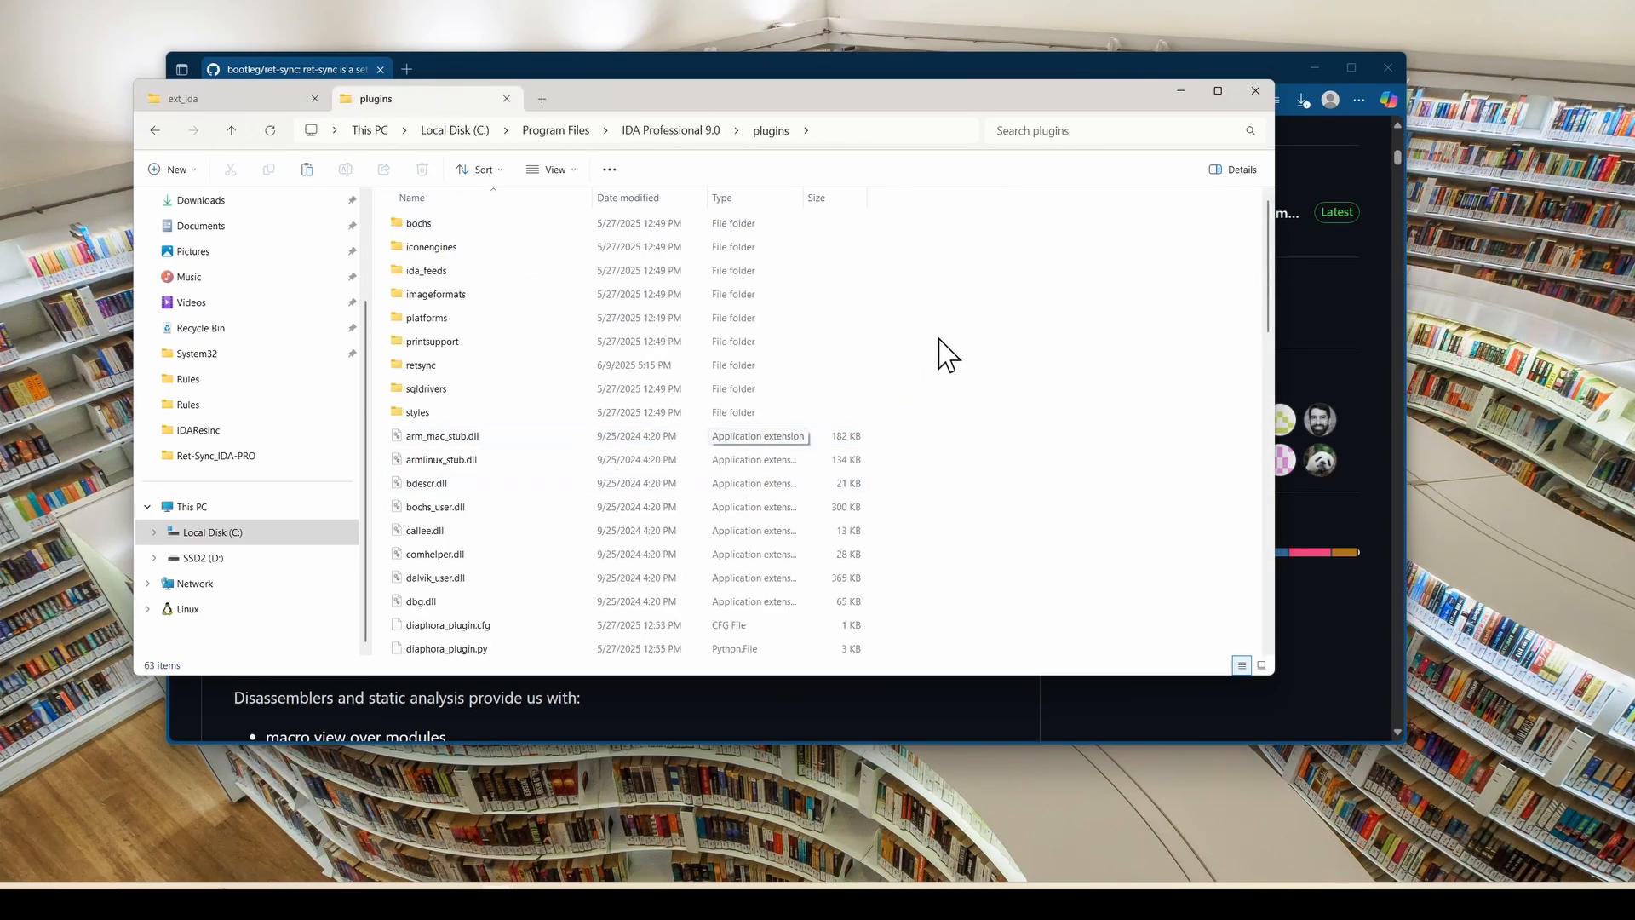
pyautogui.hotkey('ctrl', 'v')
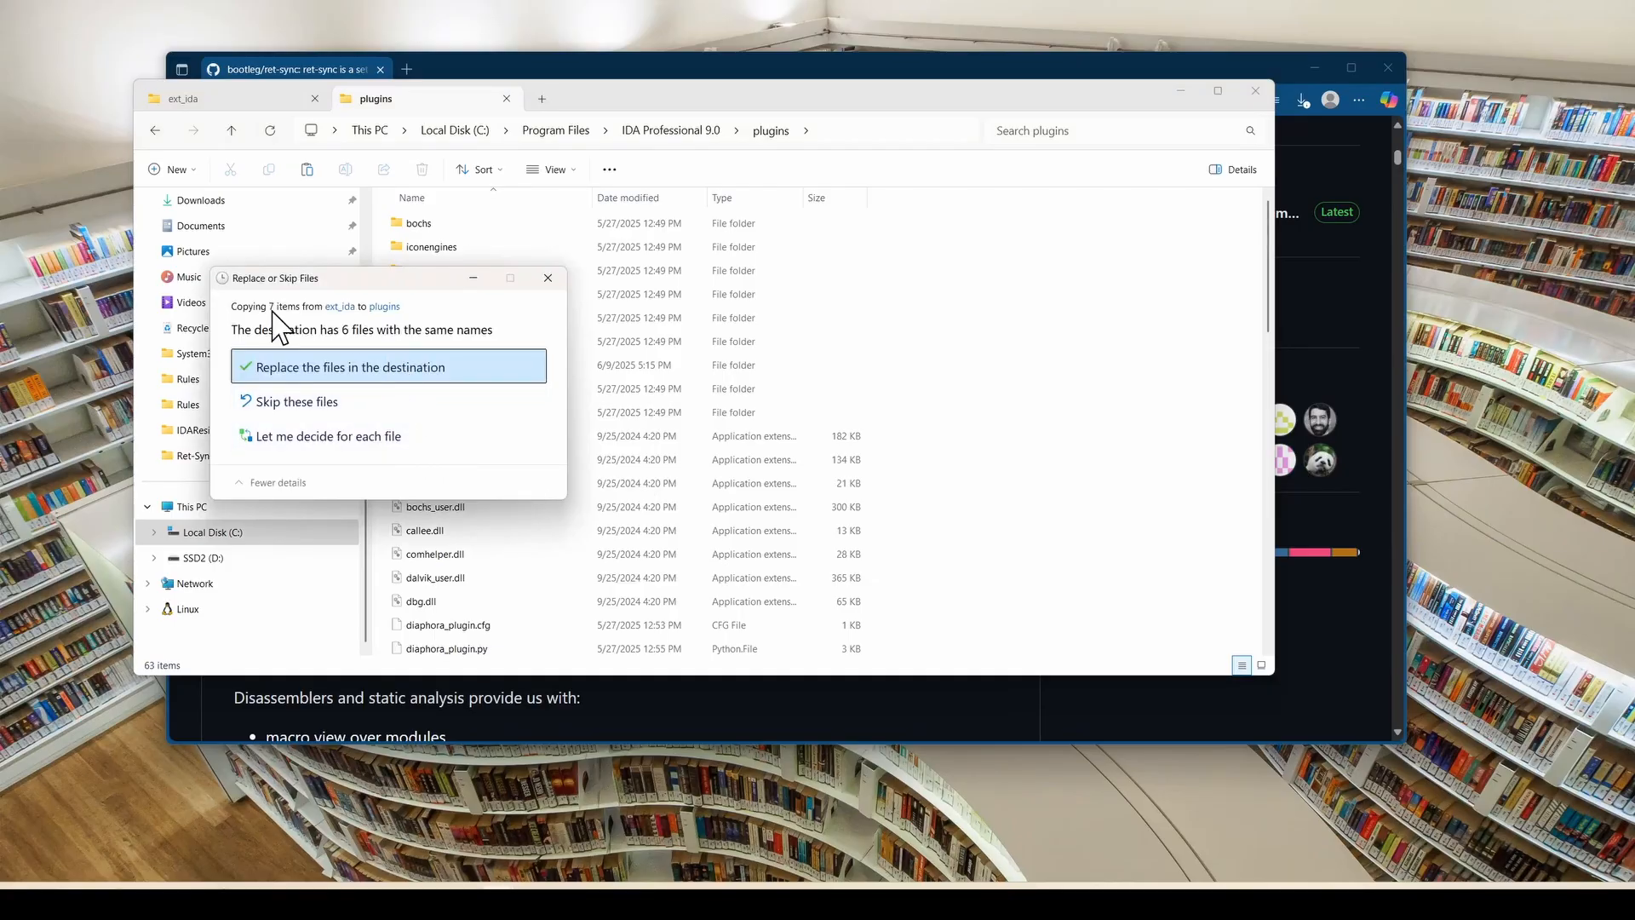
pyautogui.click(547, 279)
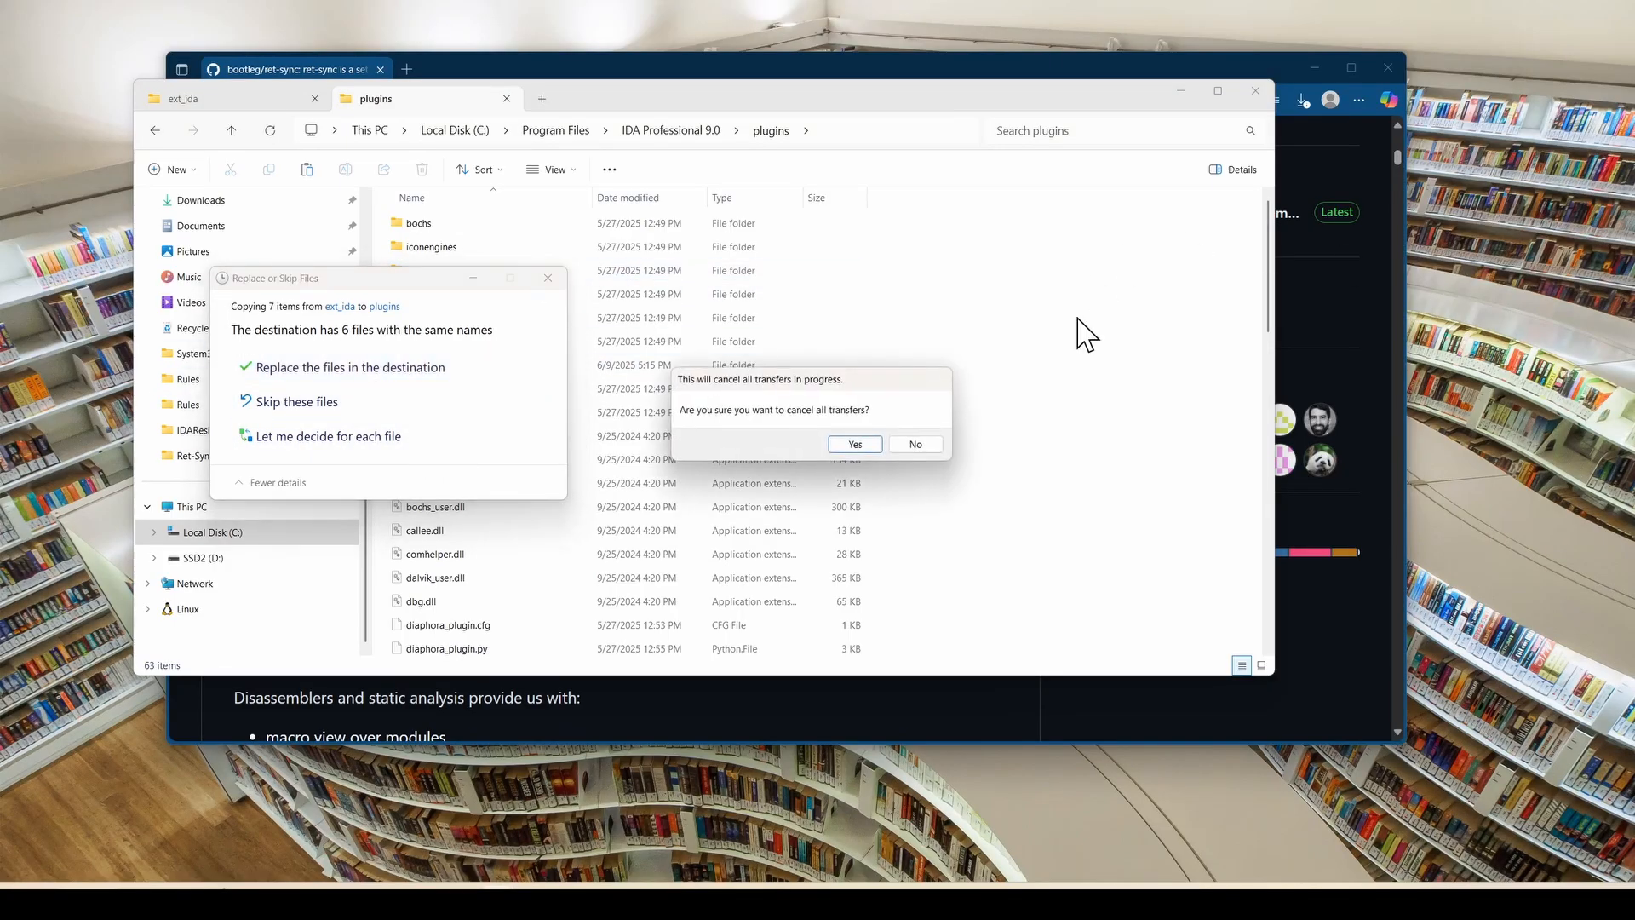
pyautogui.click(909, 456)
# Inspect the retsync folder inside IDA's plugins folder, and return the ext_ida tab to the inner ret-sync-master folder.
pyautogui.doubleClick(469, 365)
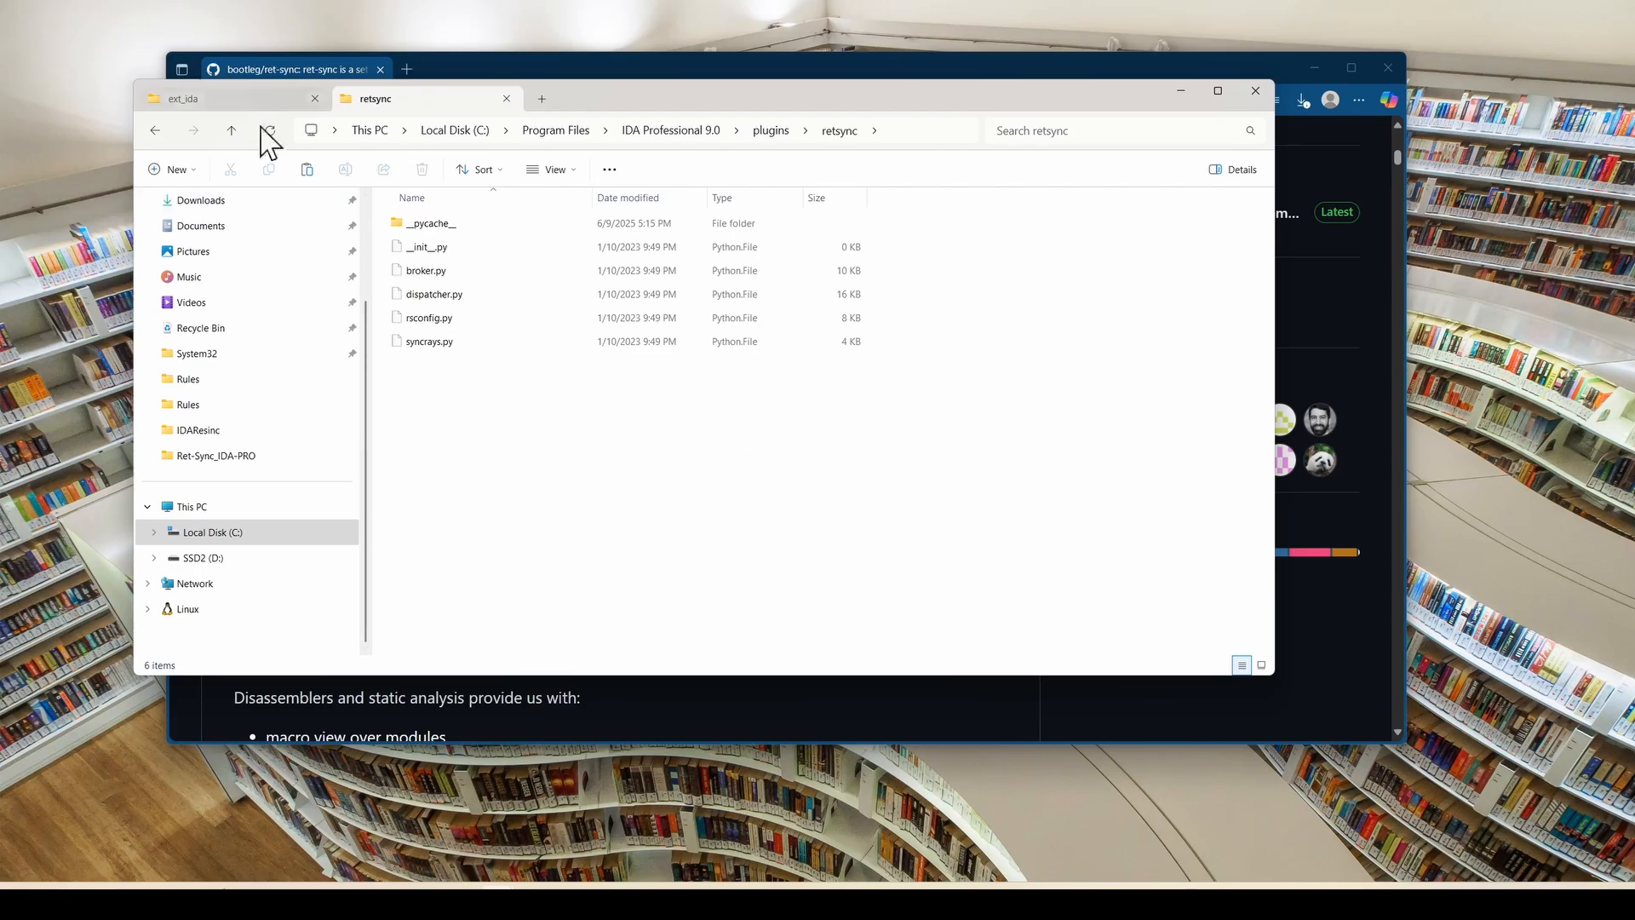
pyautogui.click(259, 101)
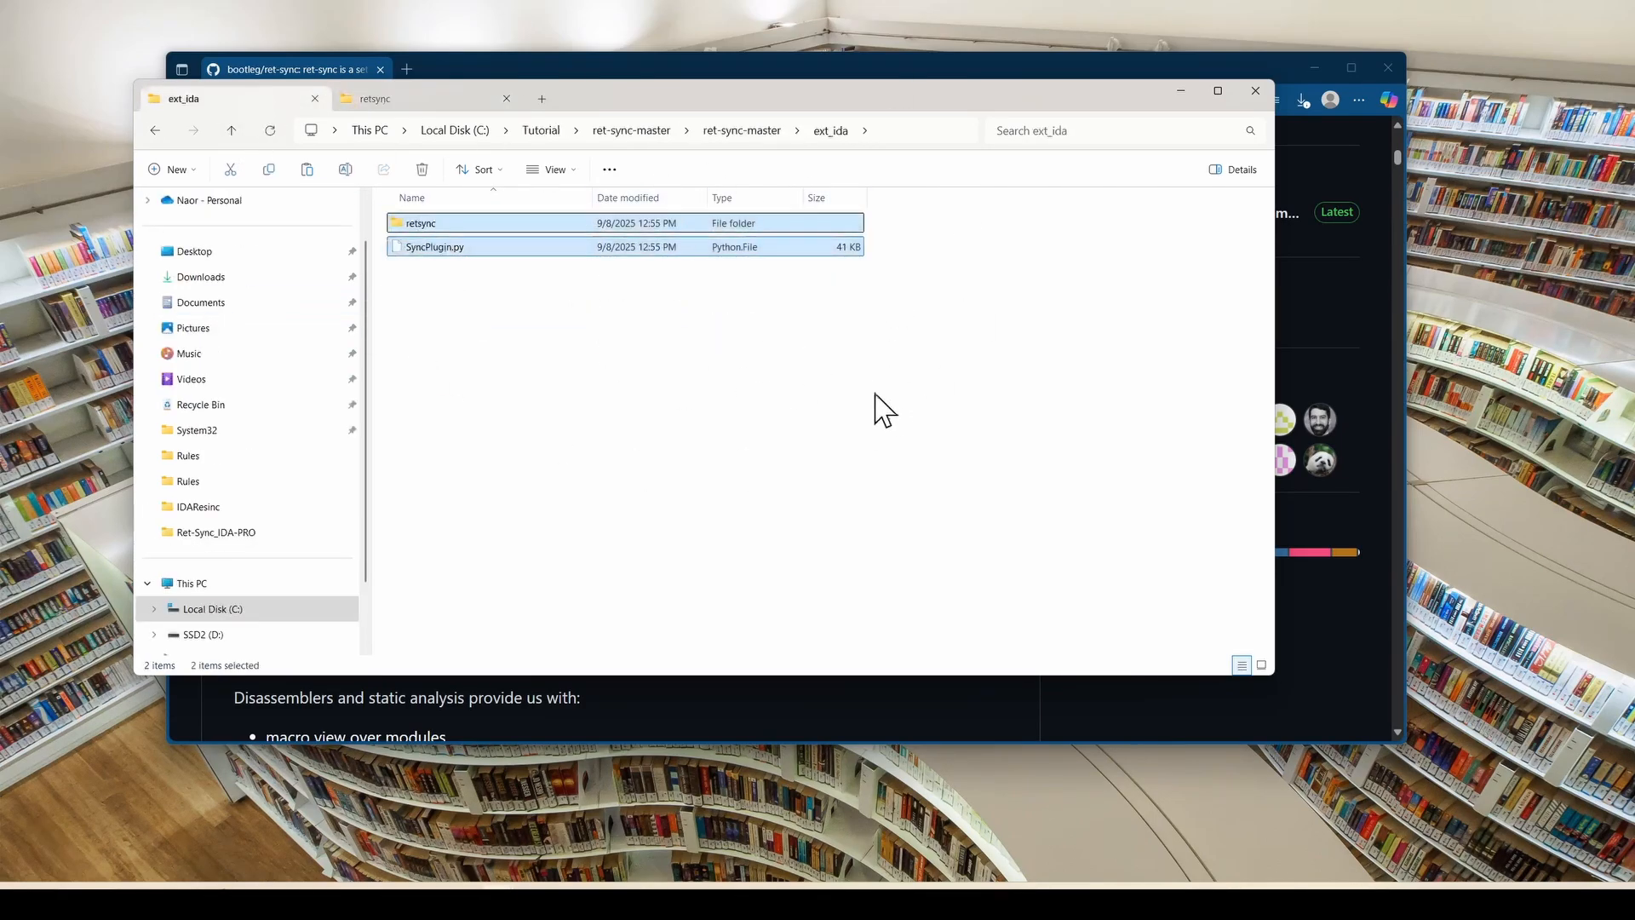
pyautogui.click(498, 315)
pyautogui.click(741, 132)
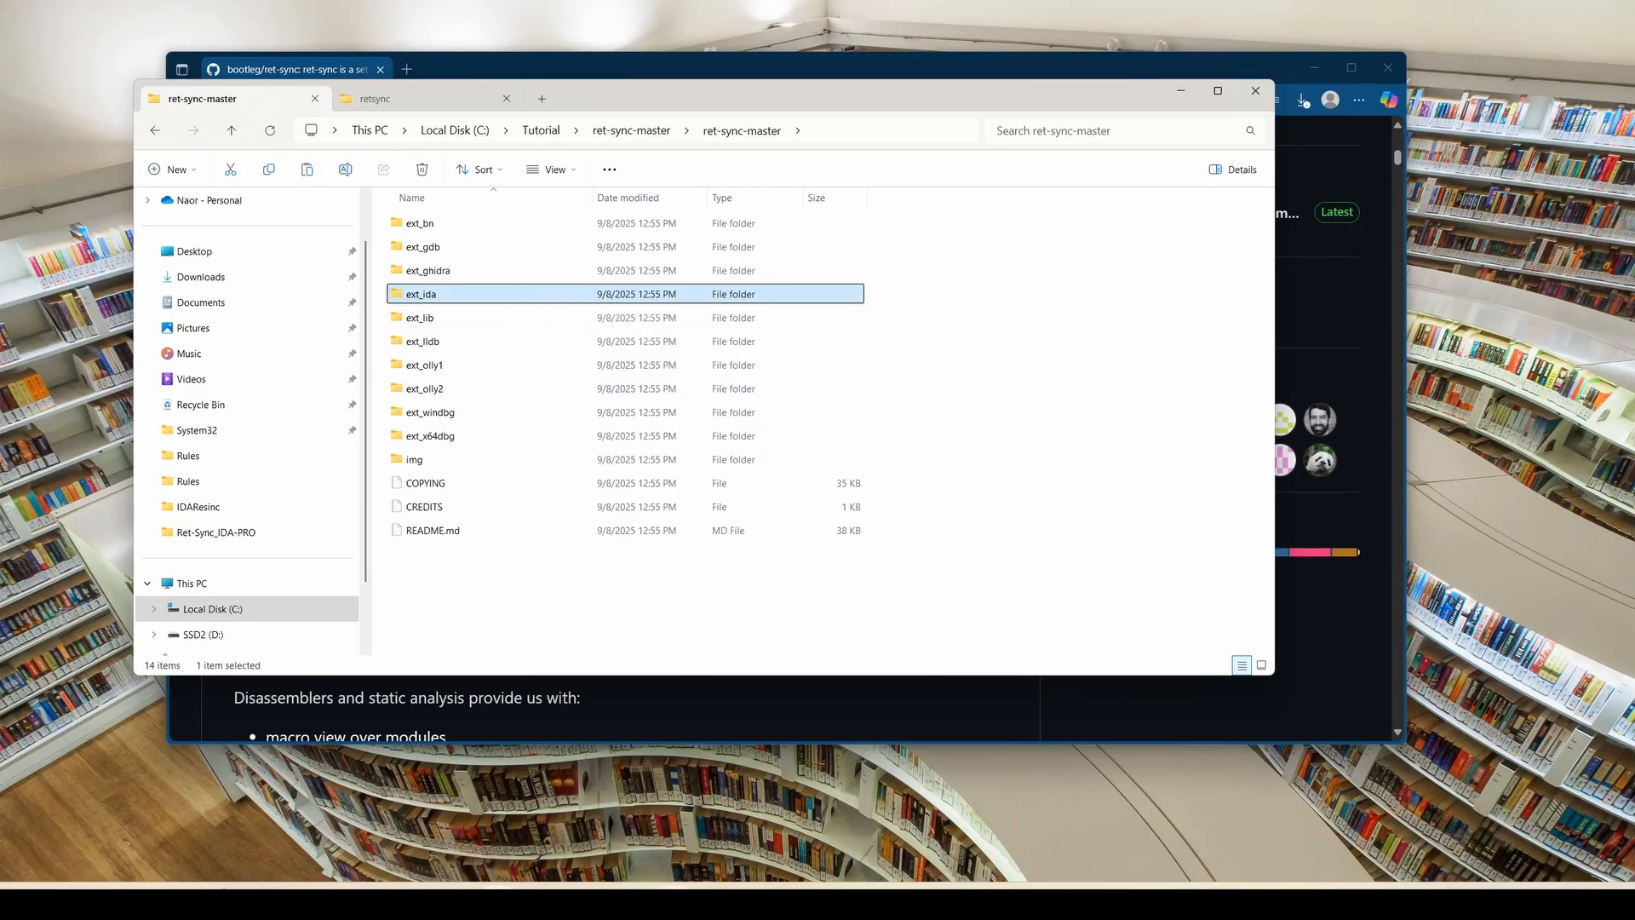
# Launch IDA, and load C:\Tutorial\IDAResinc\ntdll.dll as a Portable executable for AMD64 with the default load options.
pyautogui.click(674, 903)
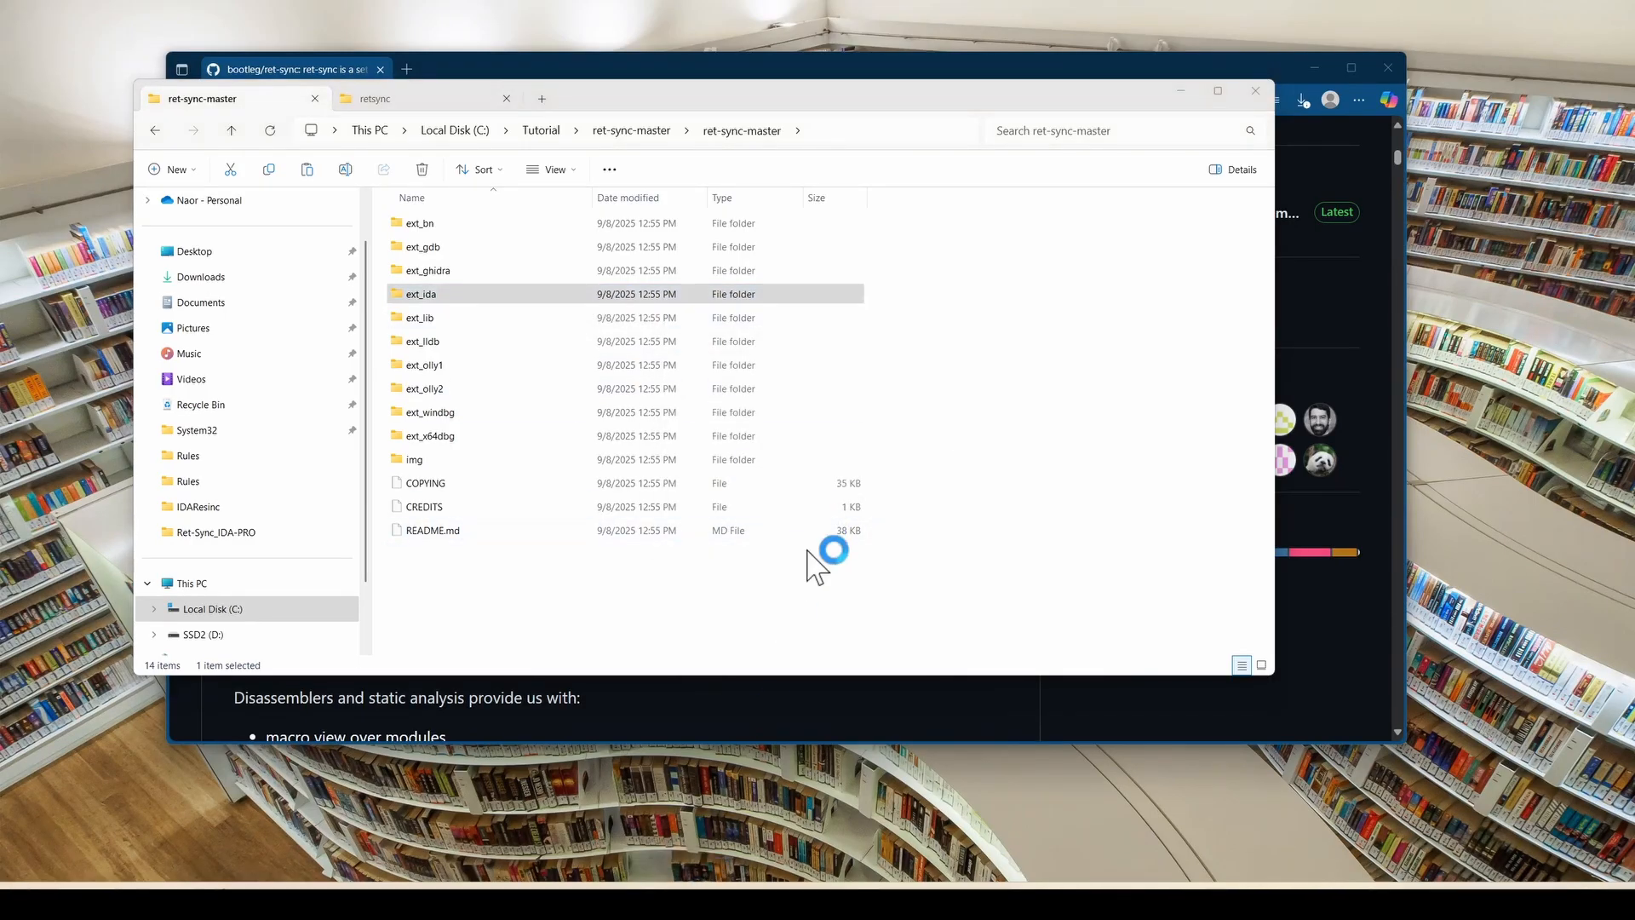
pyautogui.click(818, 519)
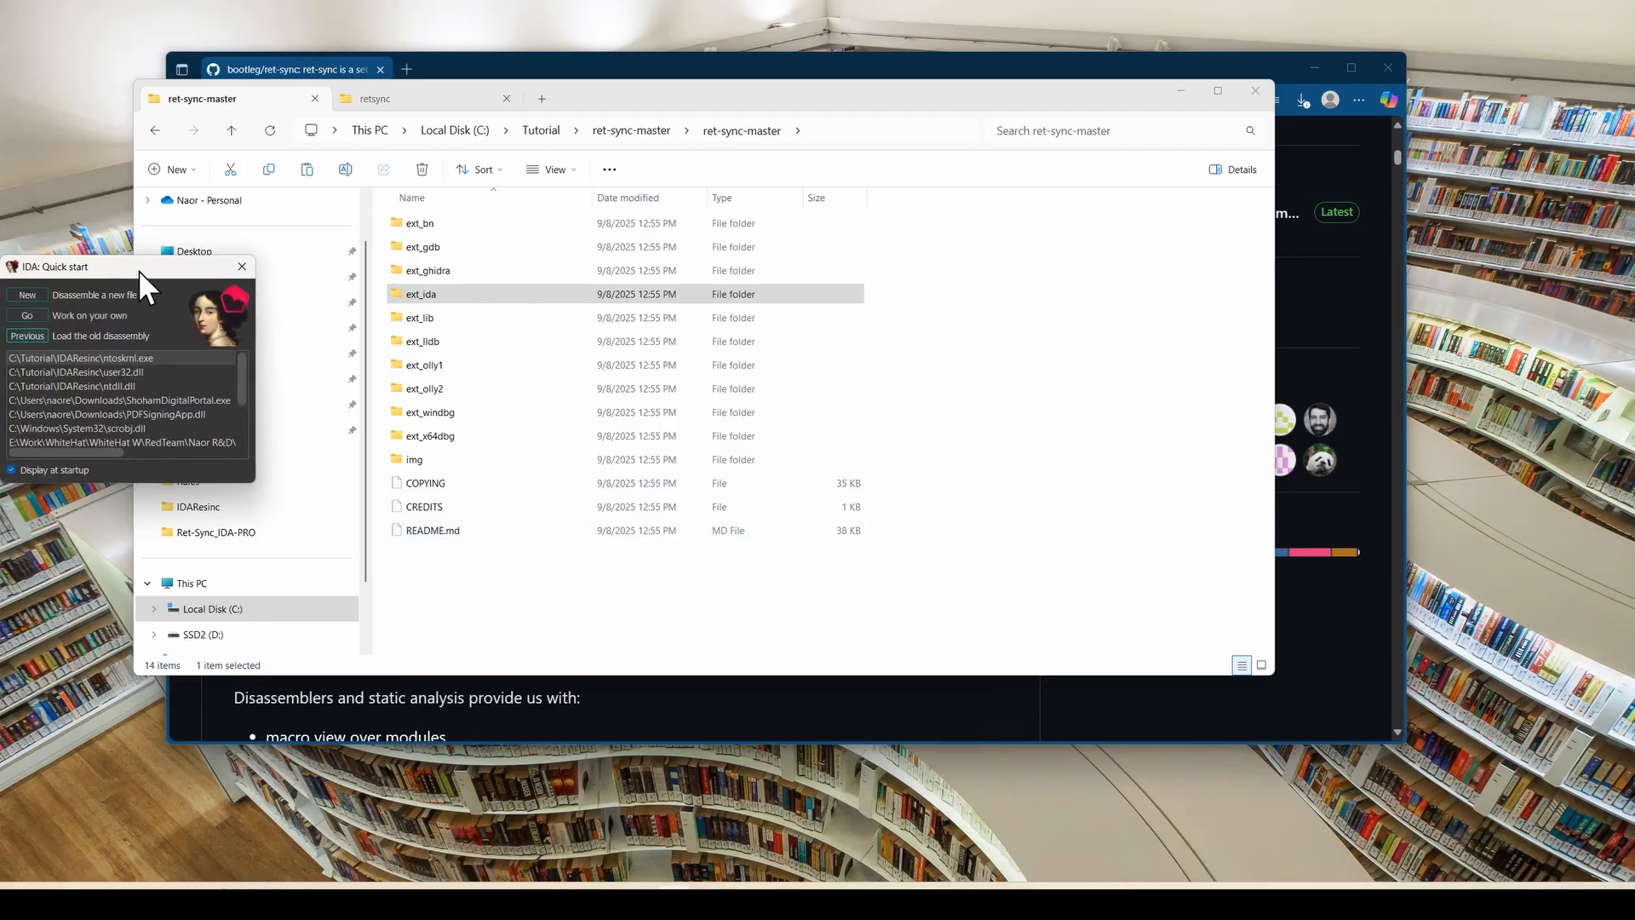
pyautogui.moveTo(138, 269); pyautogui.dragTo(534, 175)
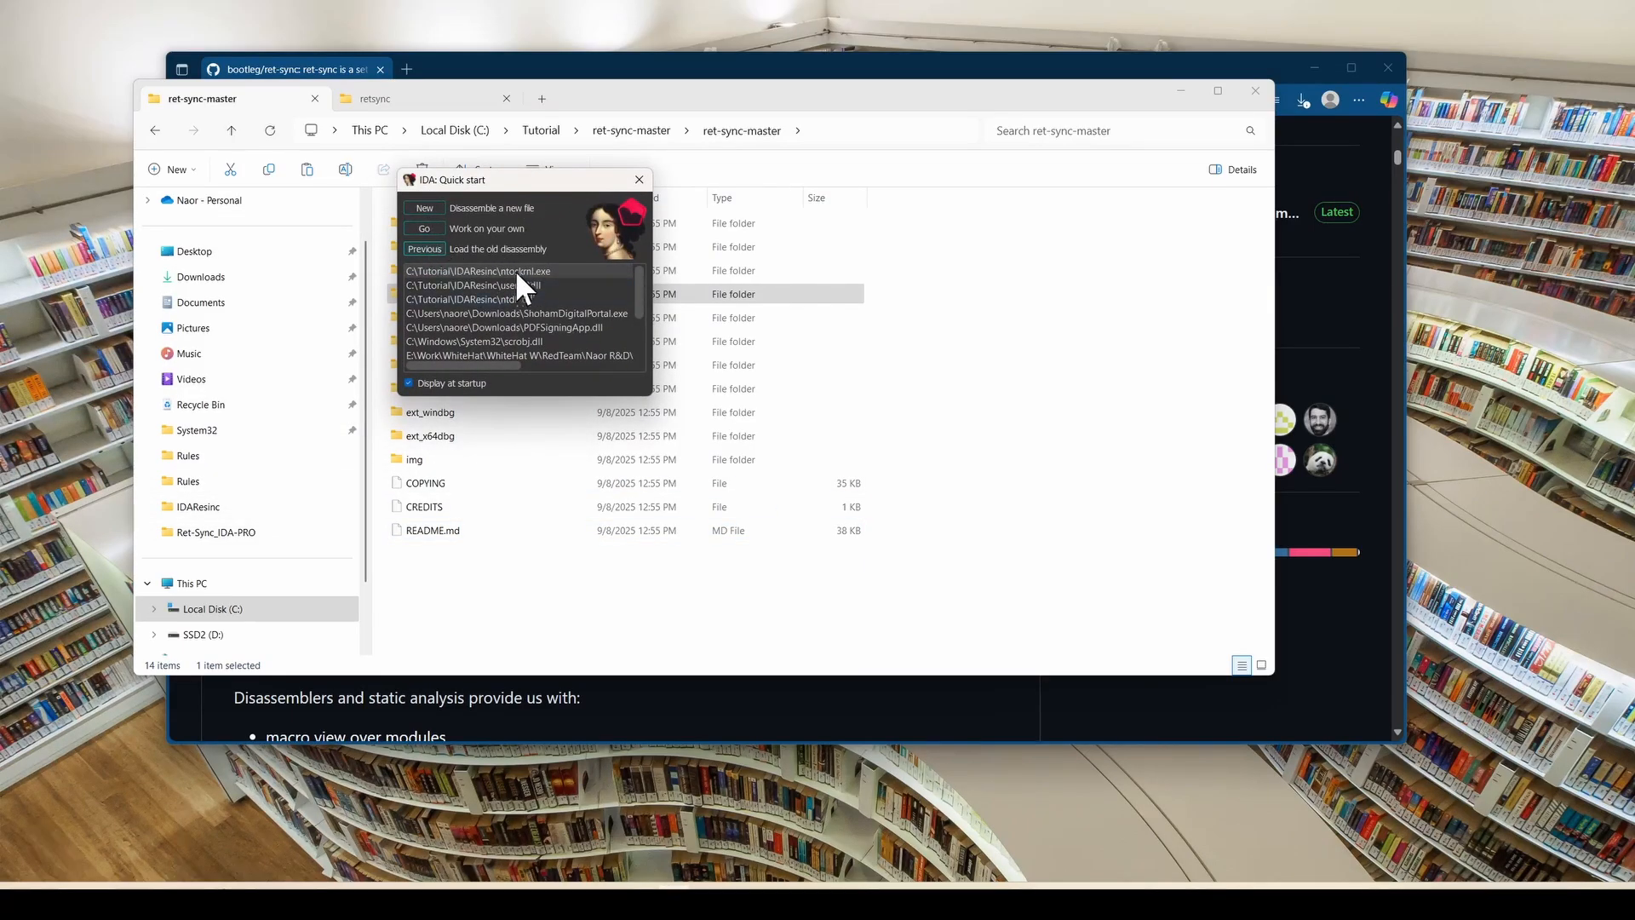
pyautogui.doubleClick(519, 298)
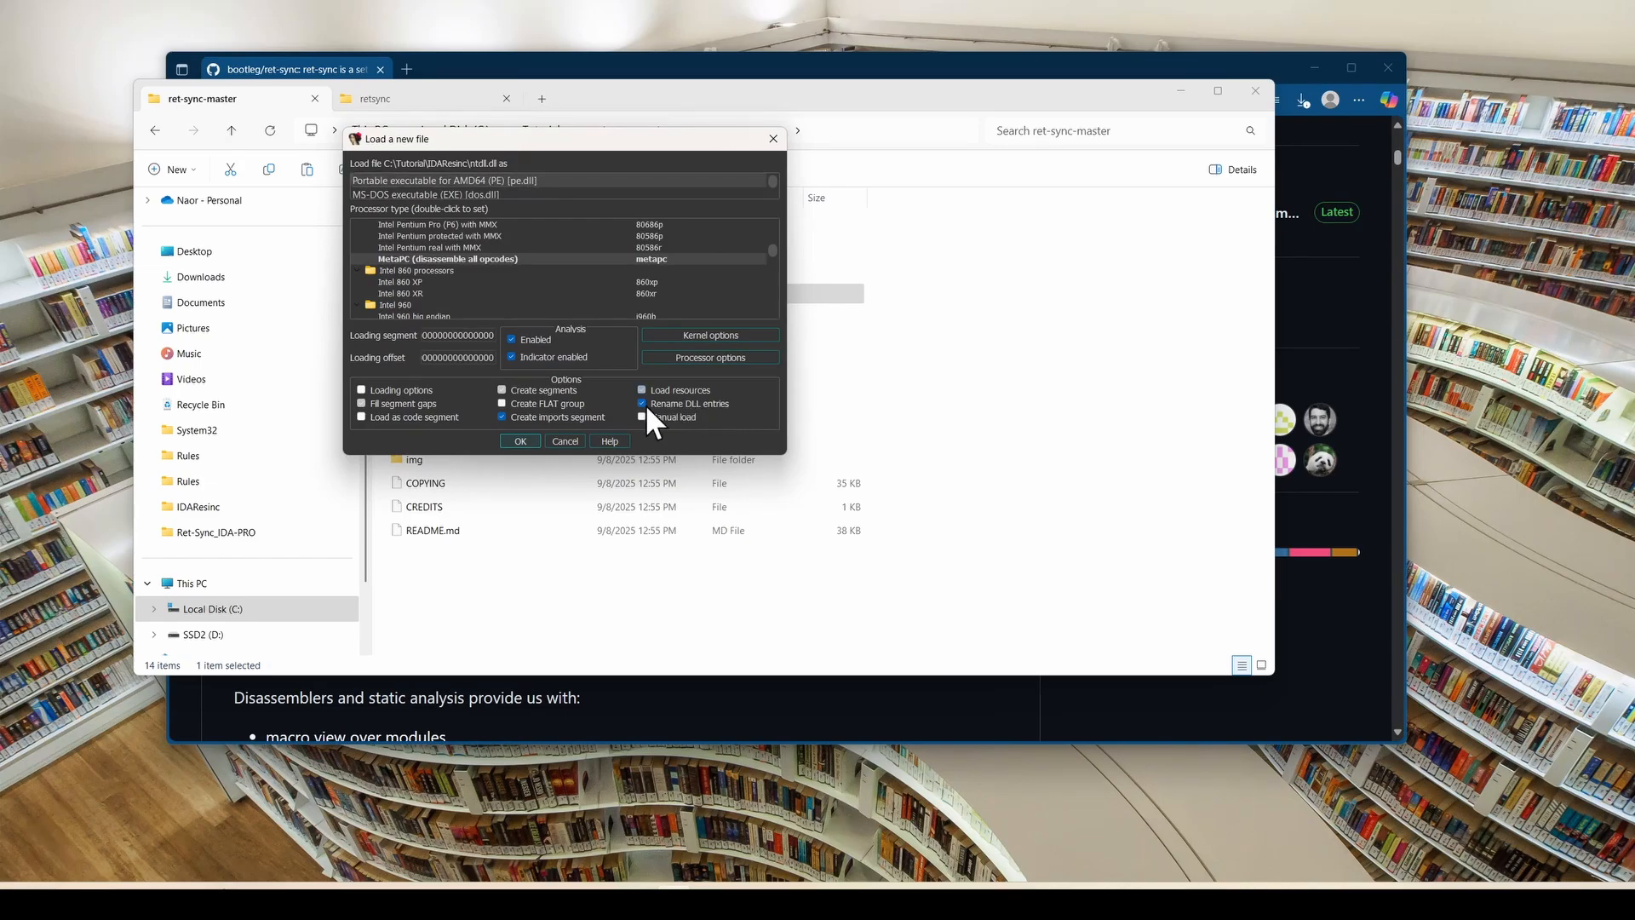
pyautogui.click(520, 441)
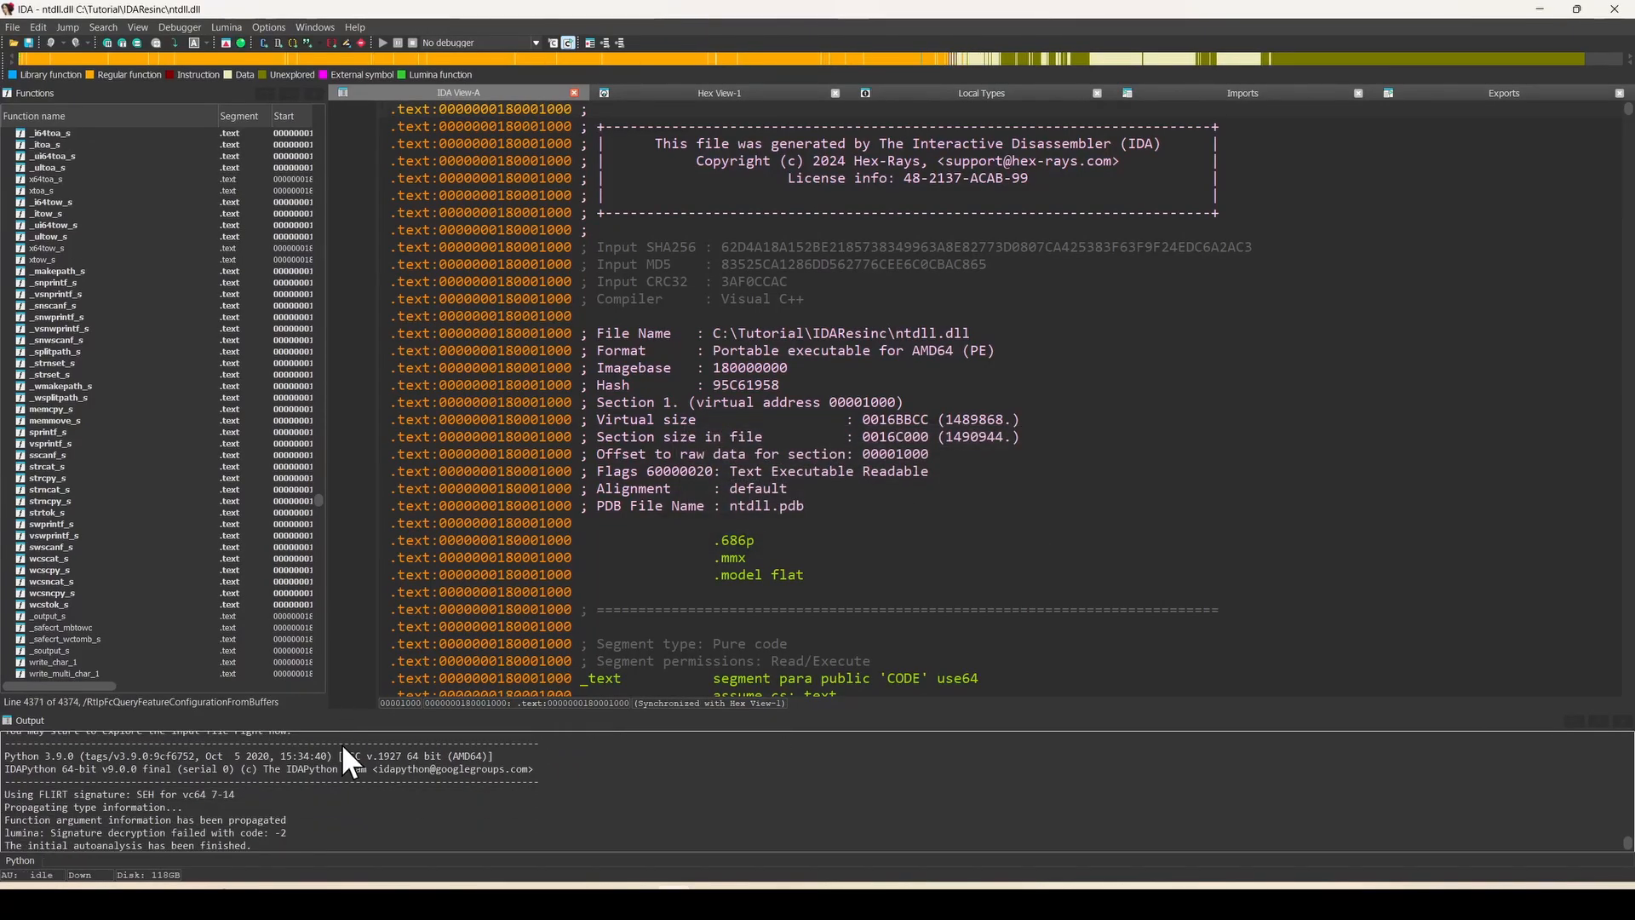
# Run the ret-sync plugin on ntdll.dll, and enable Hex-Rays synchronization.
pyautogui.click(38, 26)
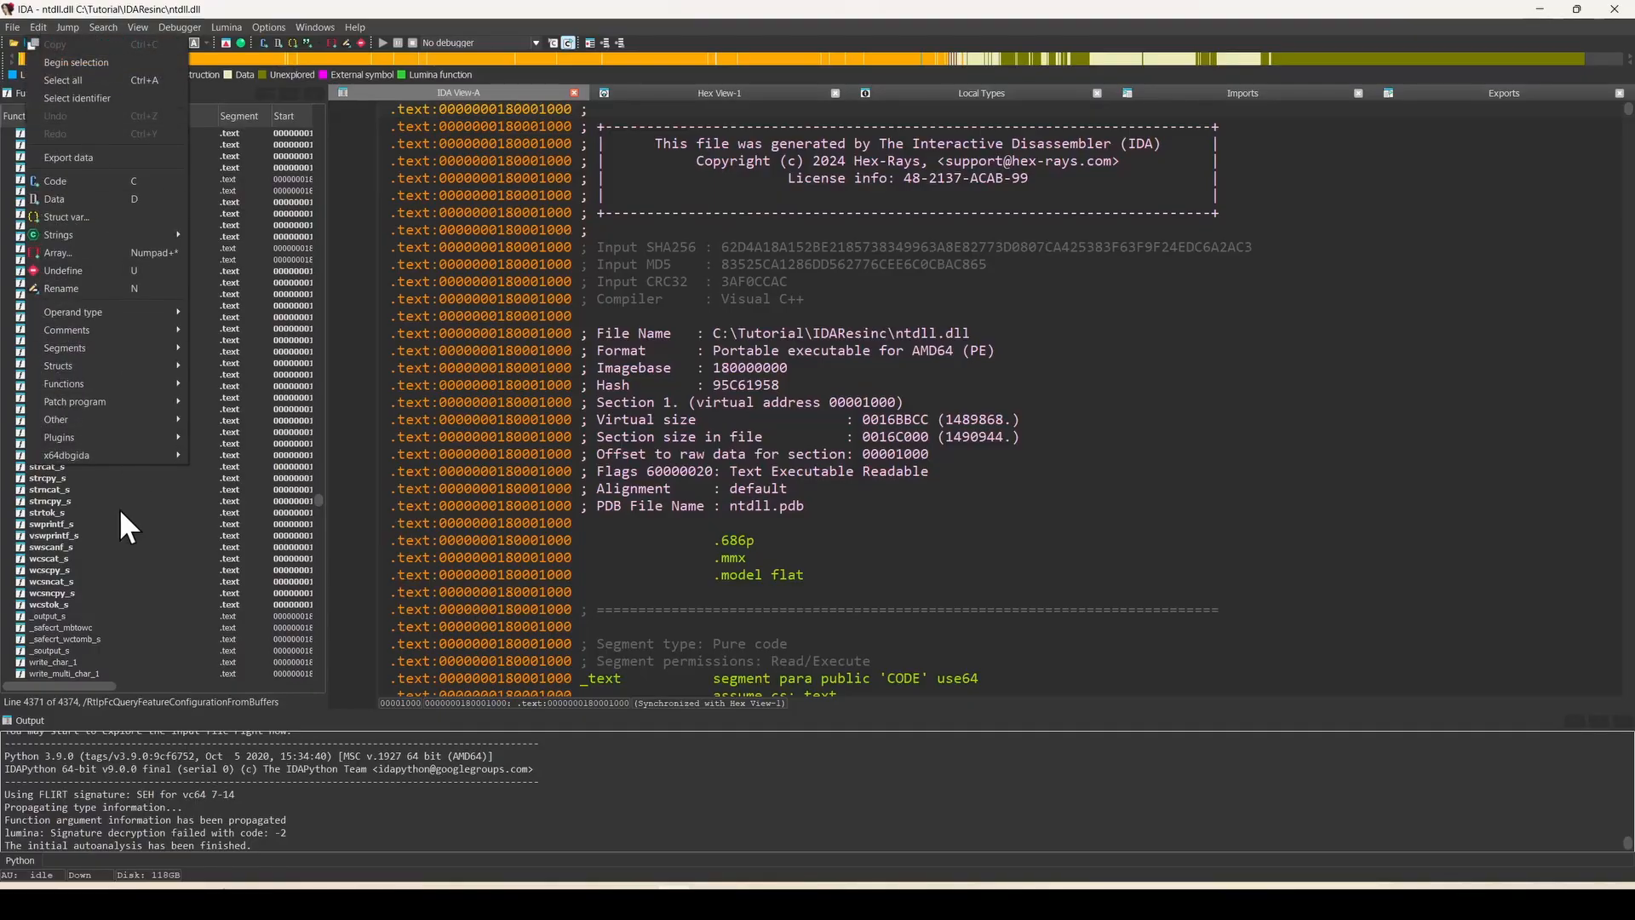
pyautogui.moveTo(109, 437)
pyautogui.click(1004, 490)
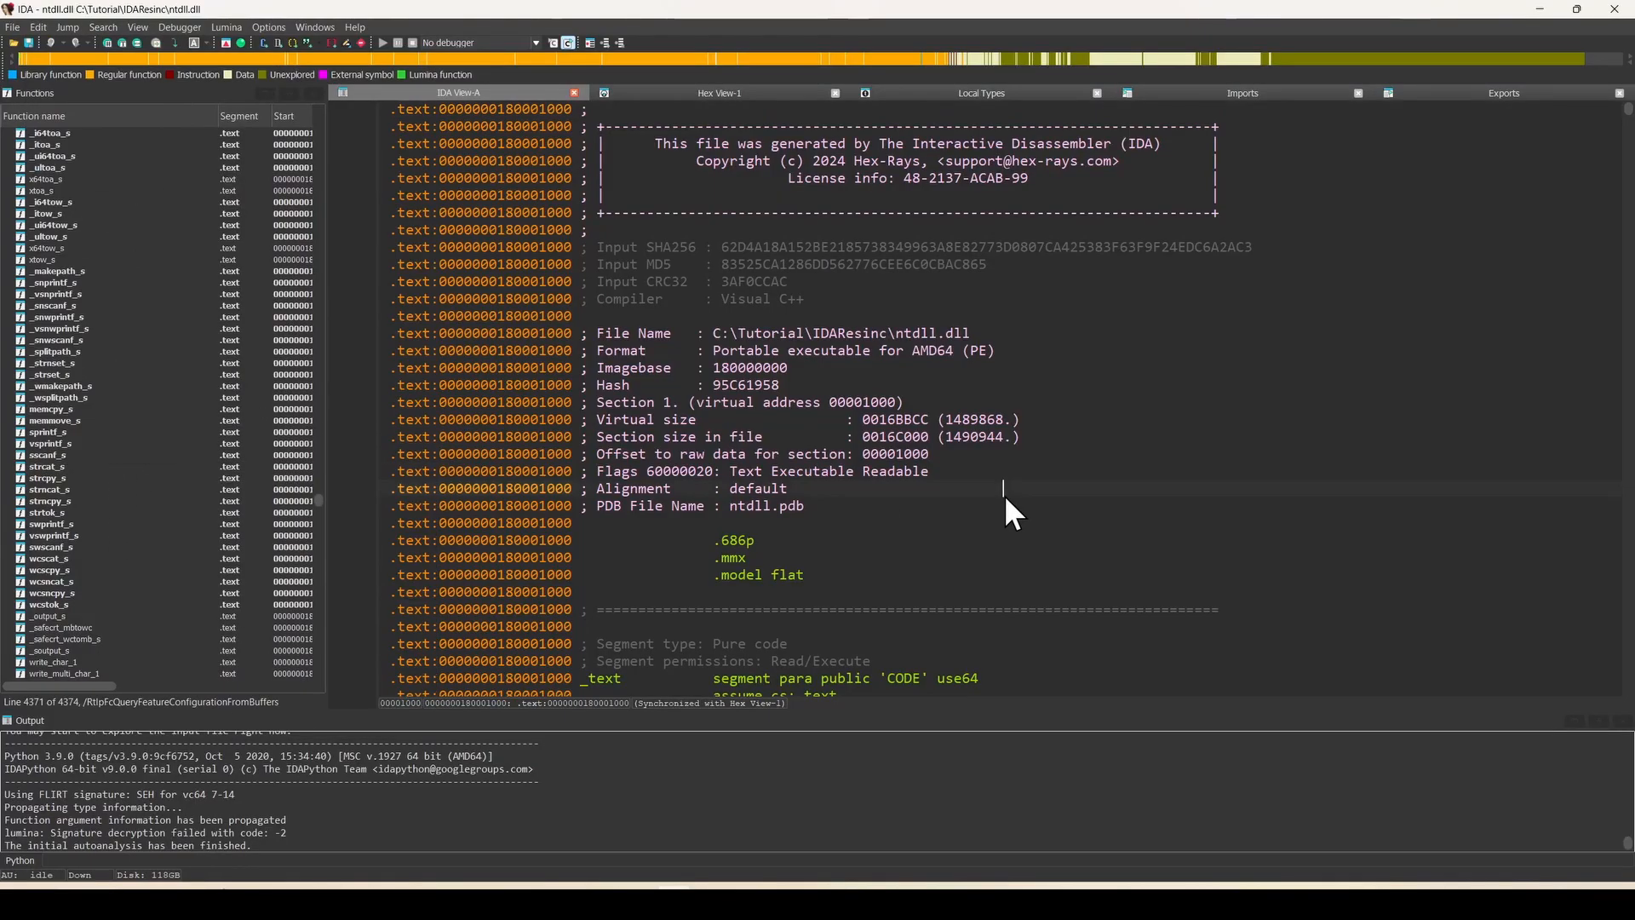
pyautogui.click(34, 27)
pyautogui.moveTo(104, 436)
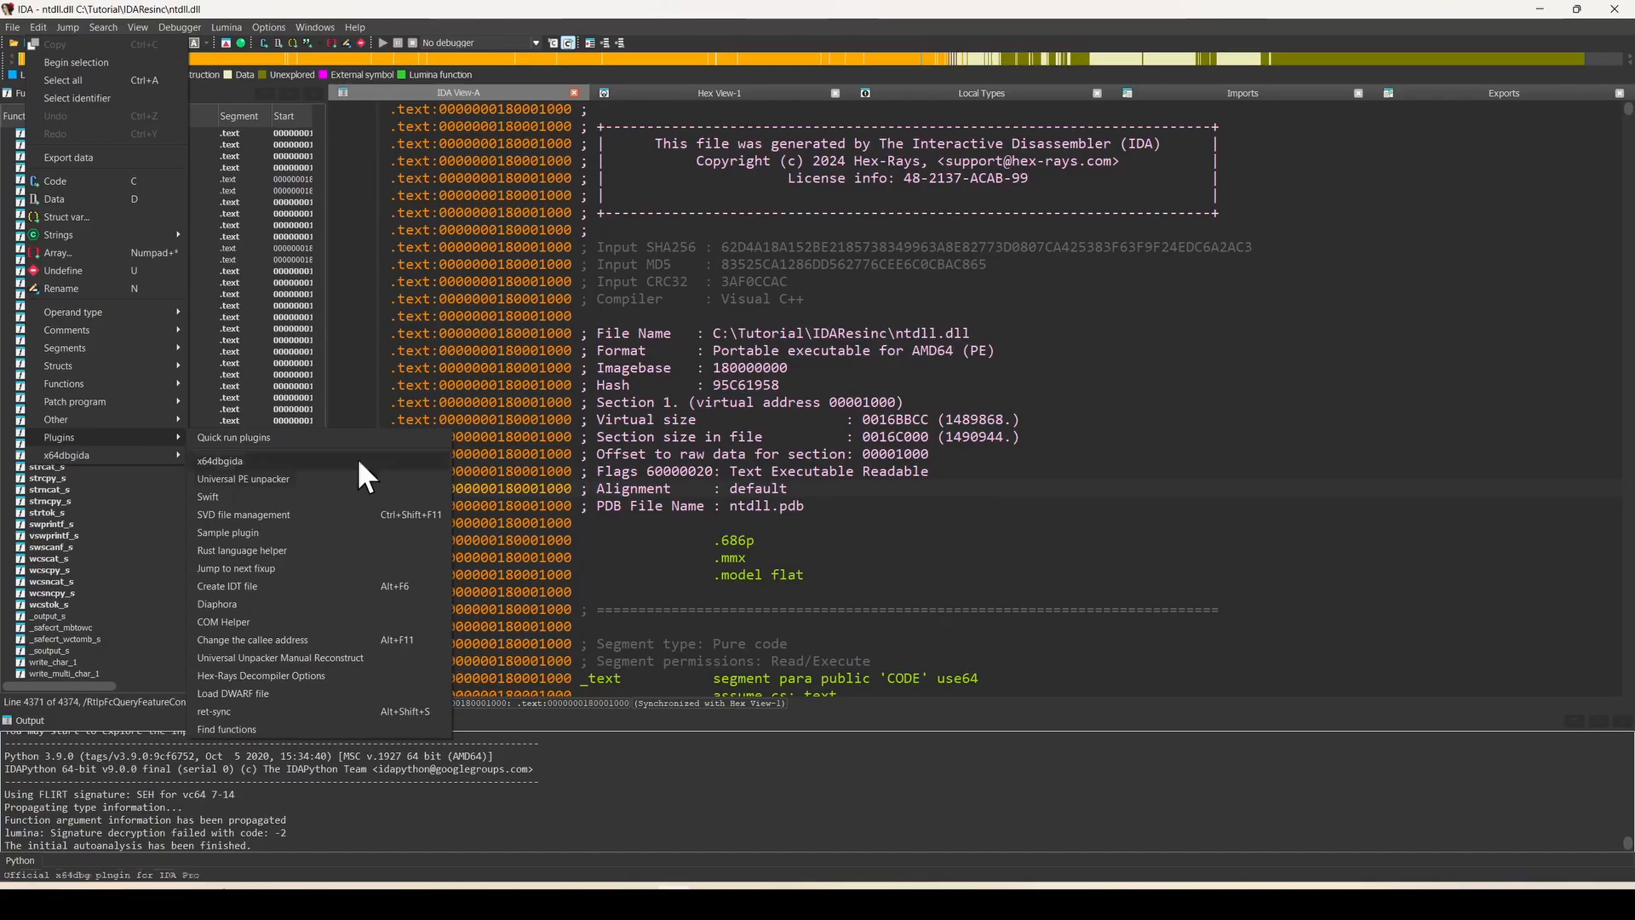
pyautogui.click(311, 712)
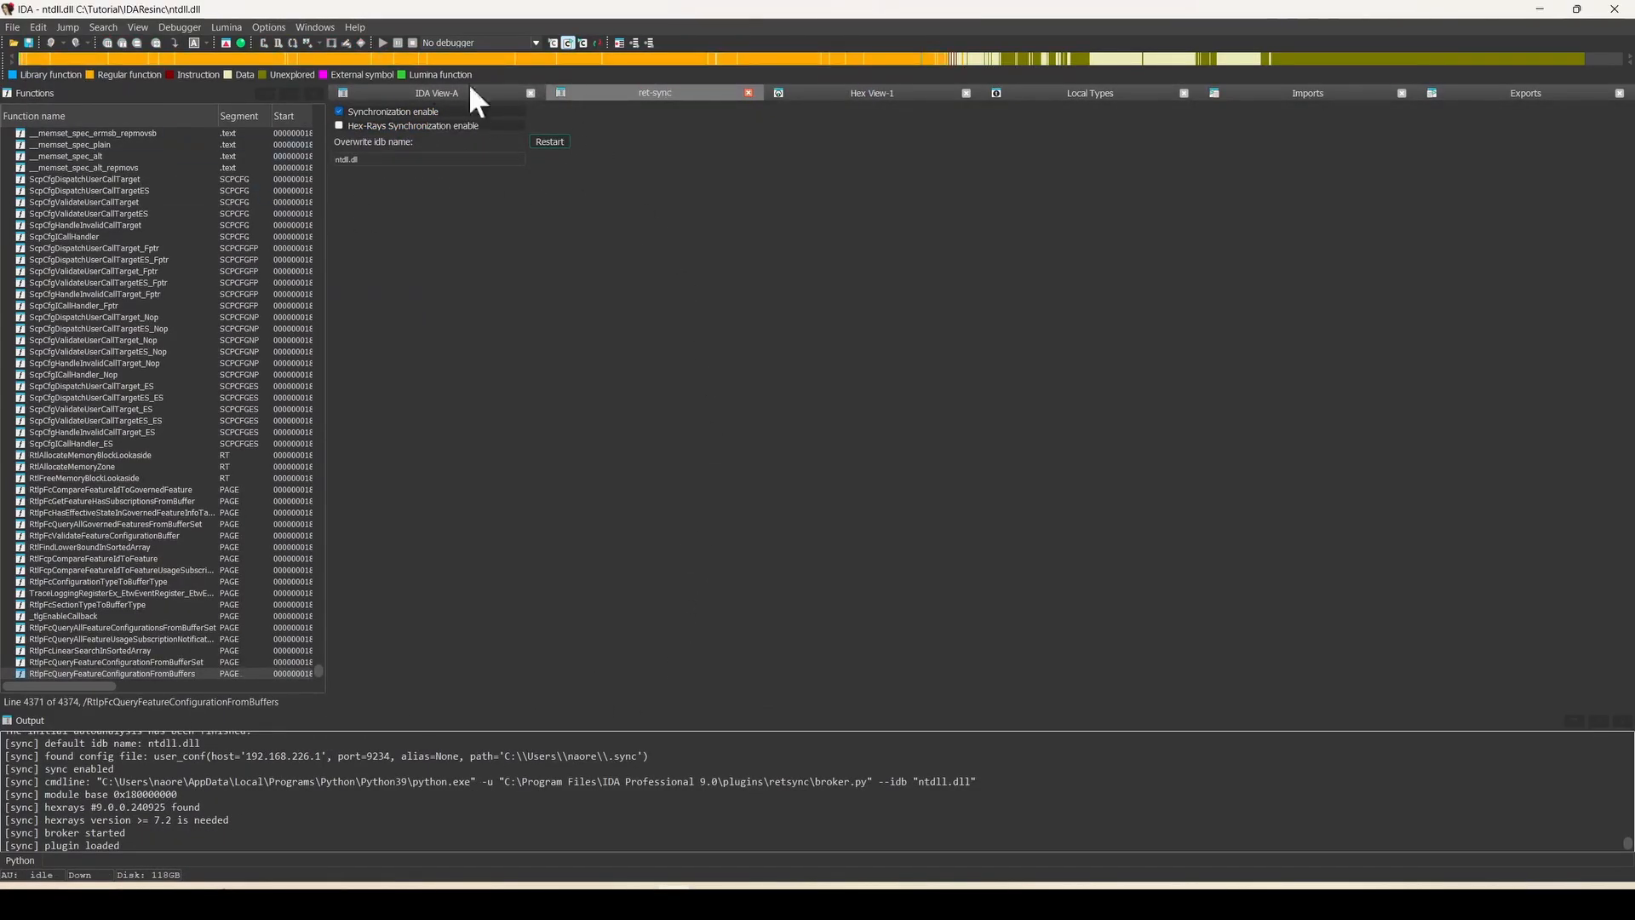
pyautogui.click(340, 126)
# Highlight the ret-sync broker and dispatcher messages in the output, and search ntdll.dll's exports for "min".
pyautogui.moveTo(161, 834); pyautogui.dragTo(2, 839)
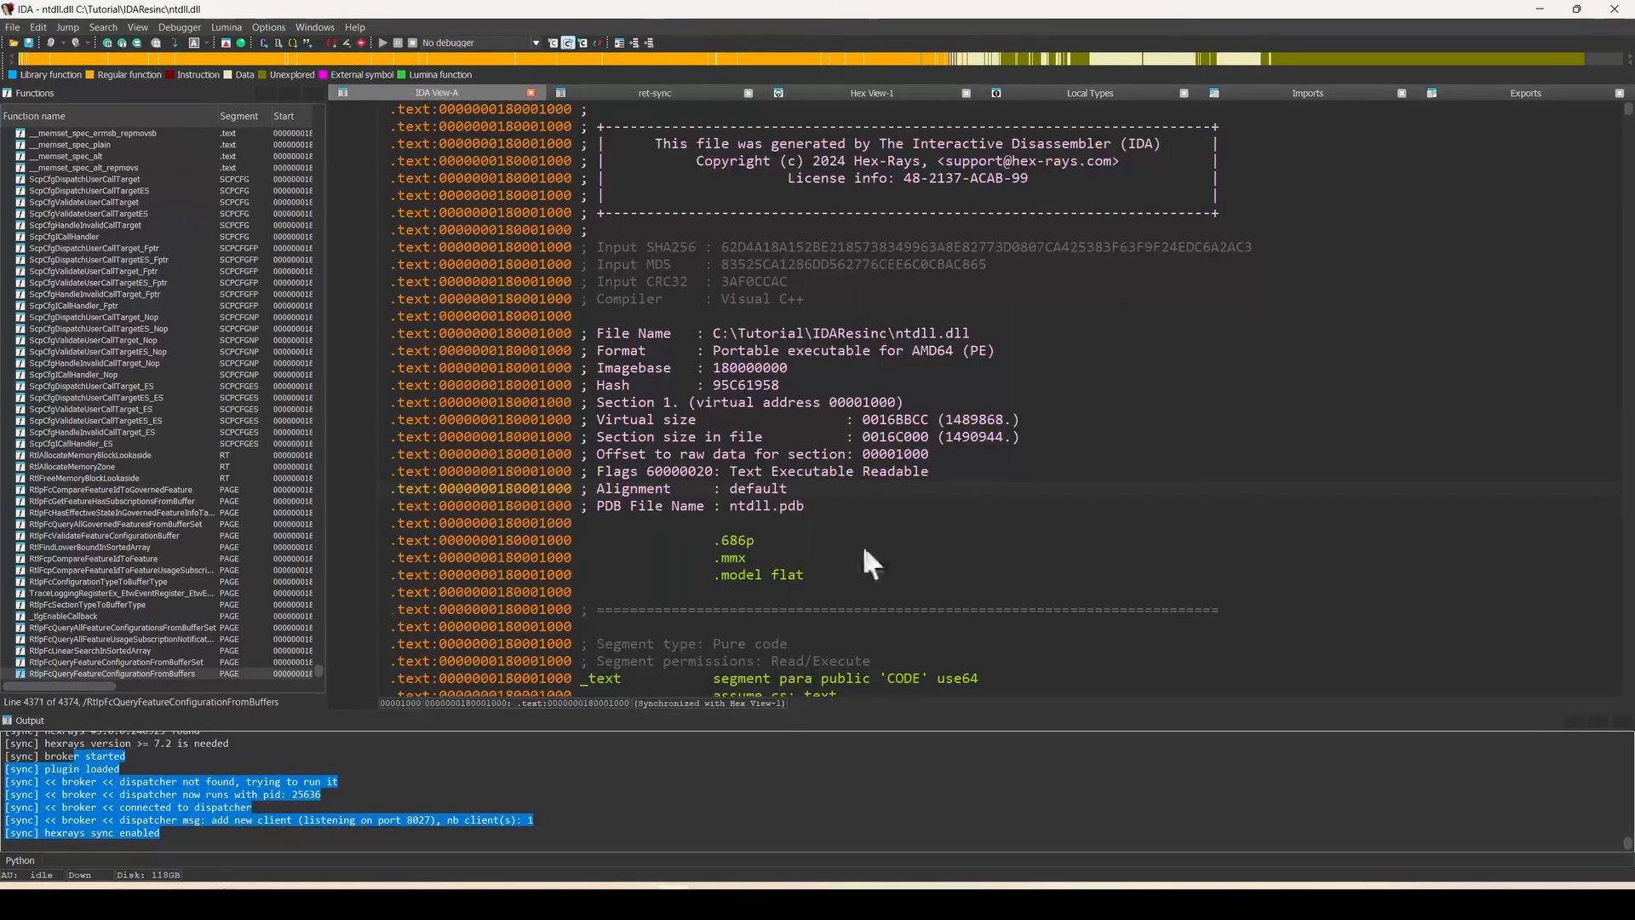
pyautogui.scroll(-2, 862, 544)
pyautogui.click(1523, 92)
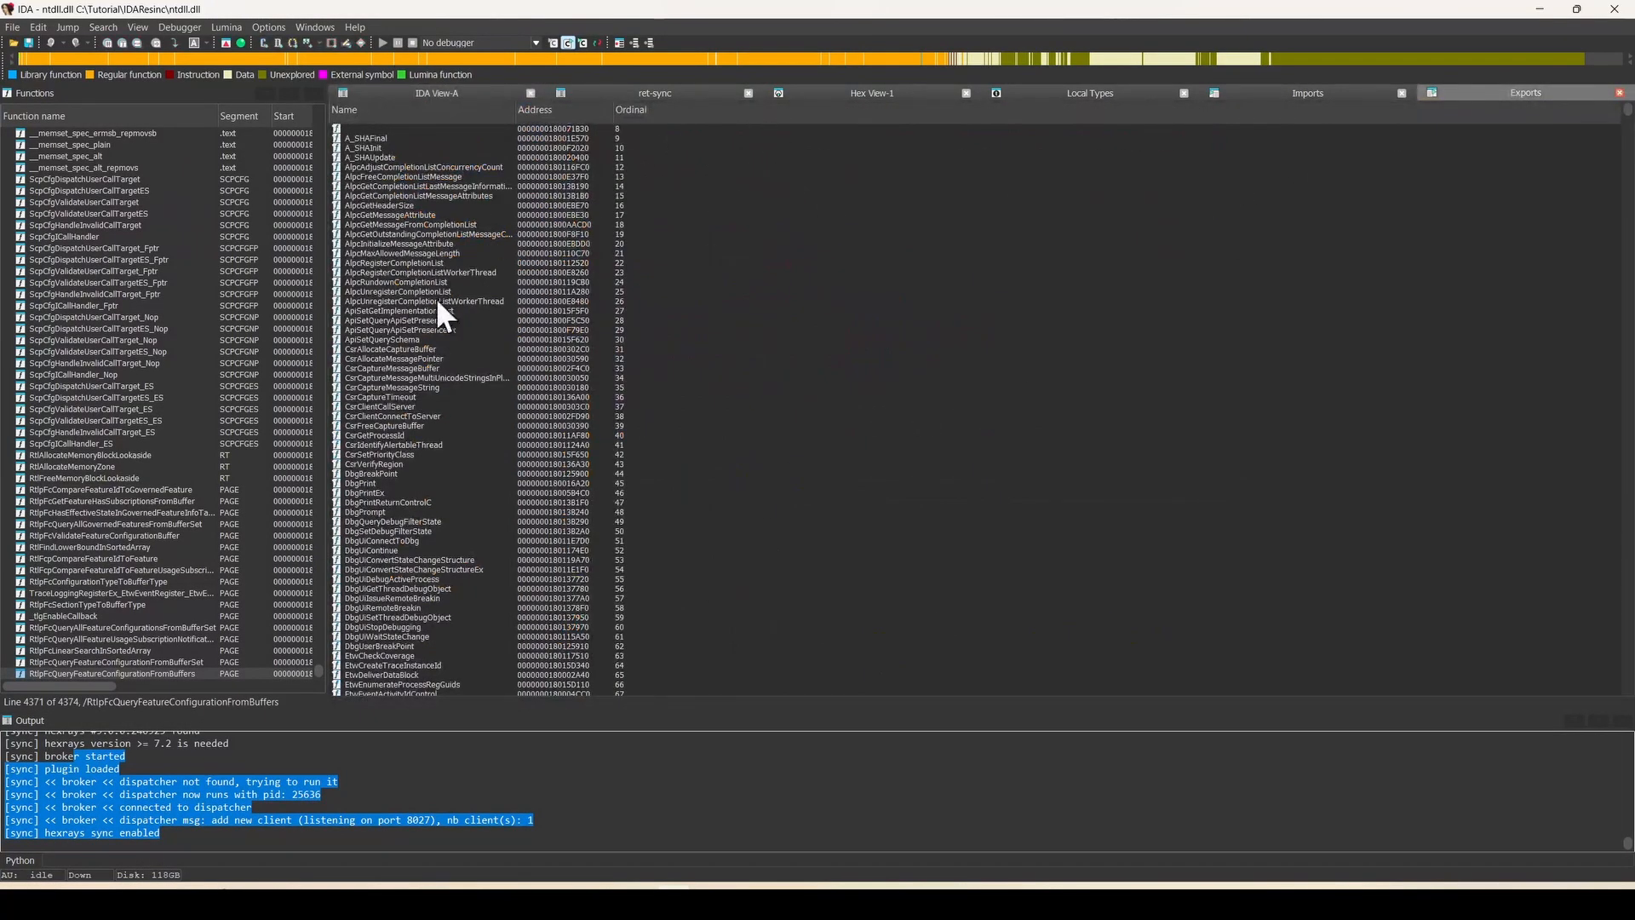
pyautogui.scroll(-5, 437, 302)
pyautogui.click(441, 479)
pyautogui.write('min')
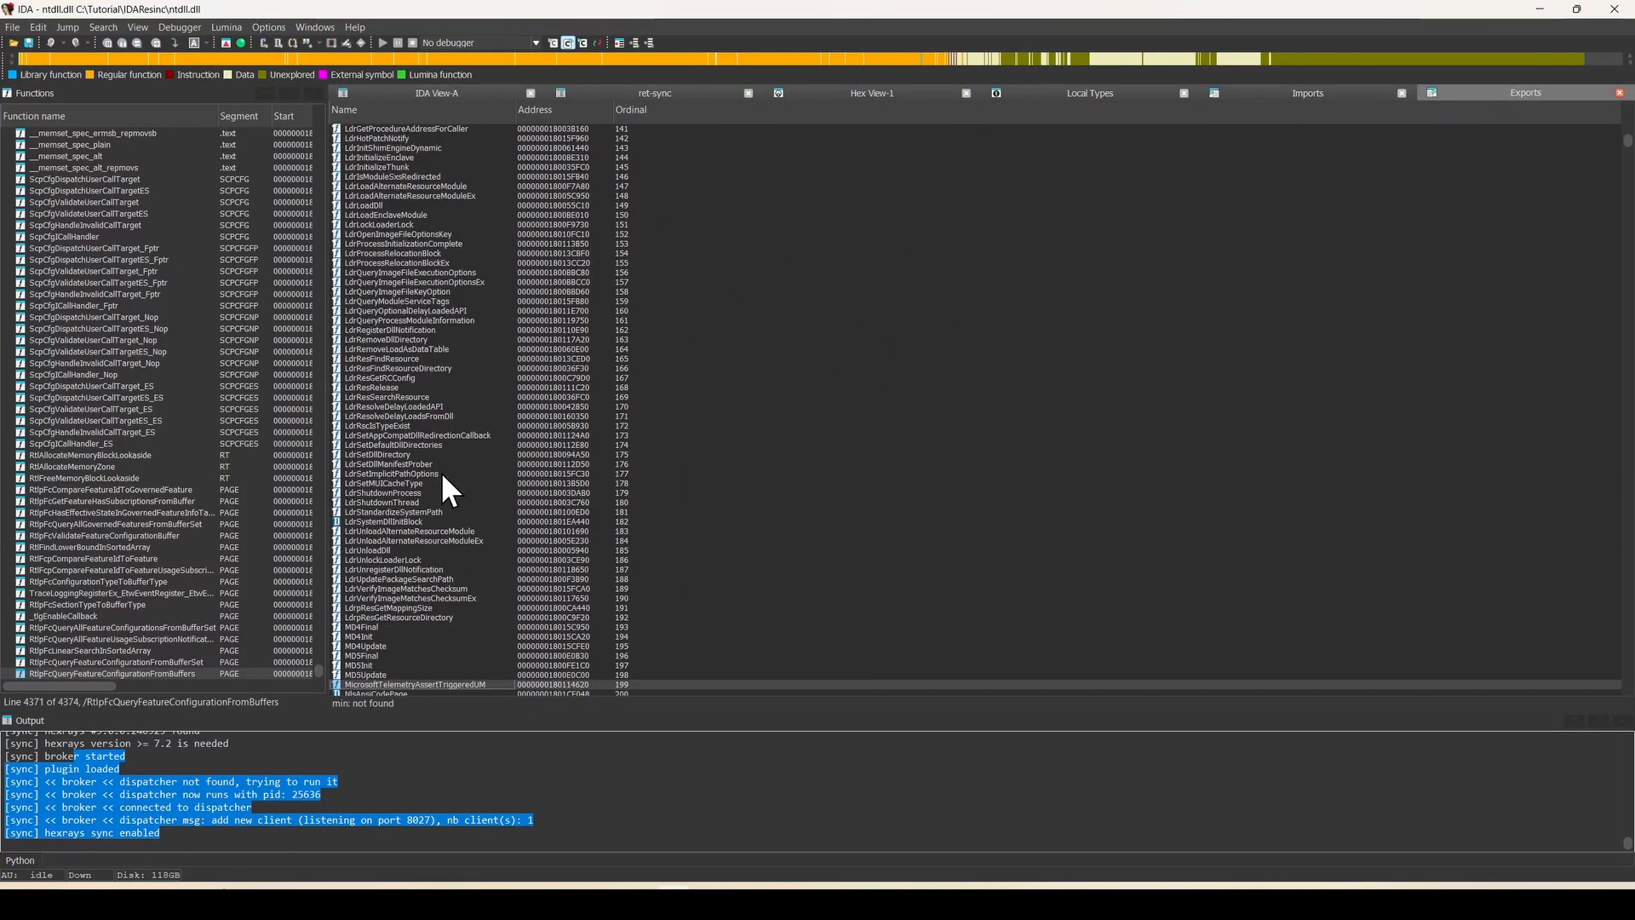
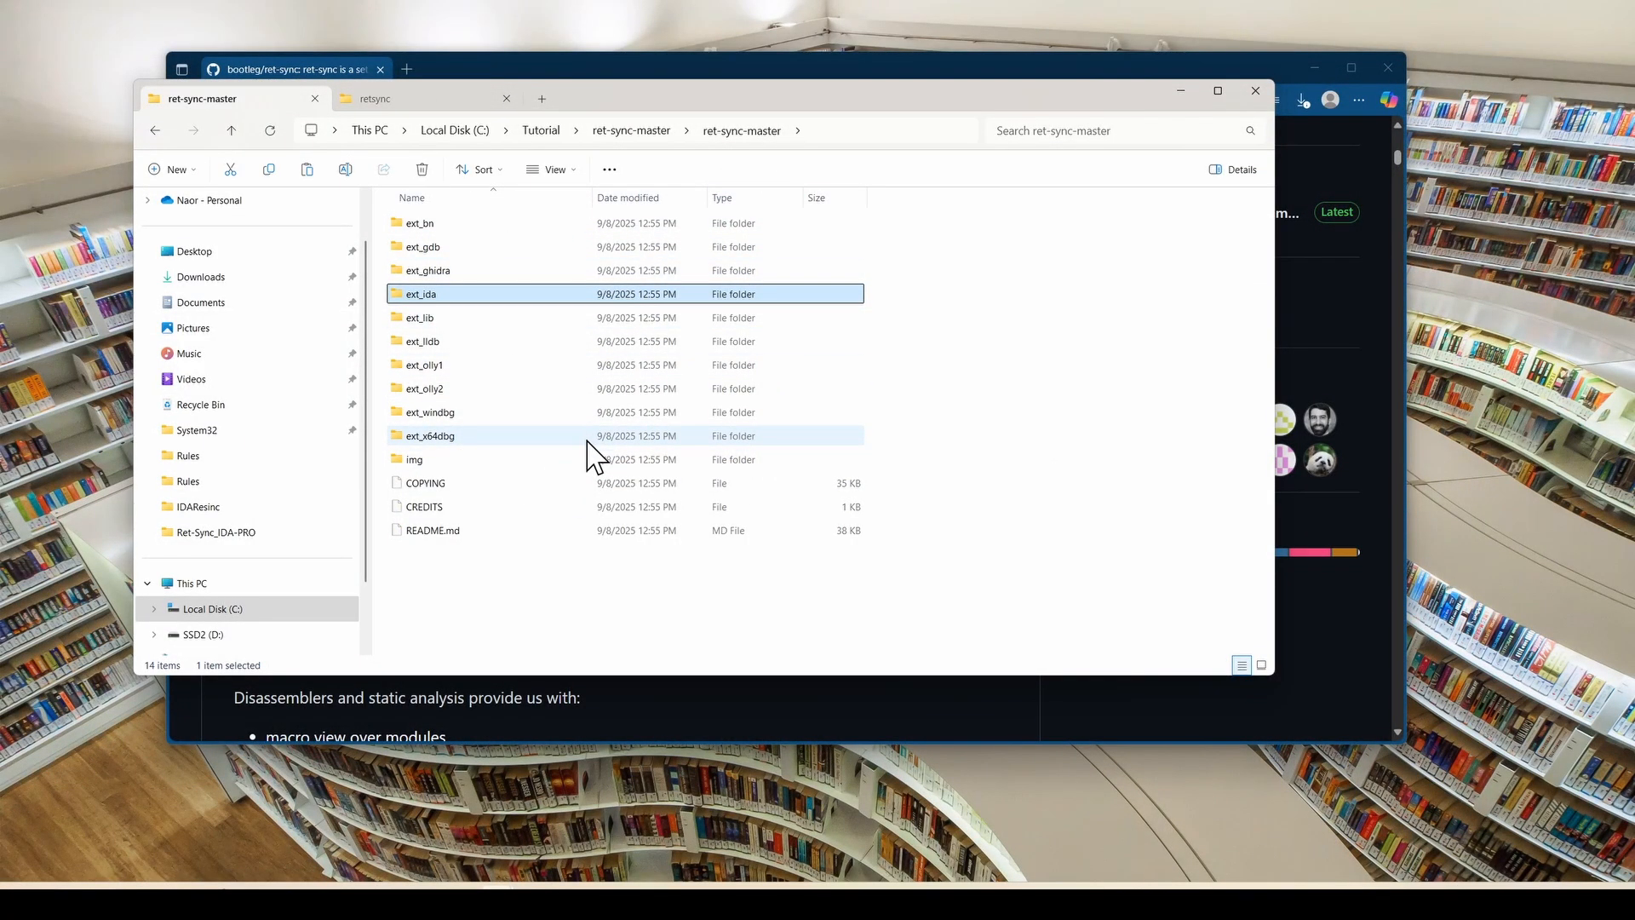
# Switch to File Explorer, open ext_windbg\sync\sync.sln in Visual Studio, build it as Release x64, and close Visual Studio.
pyautogui.doubleClick(468, 415)
pyautogui.doubleClick(444, 226)
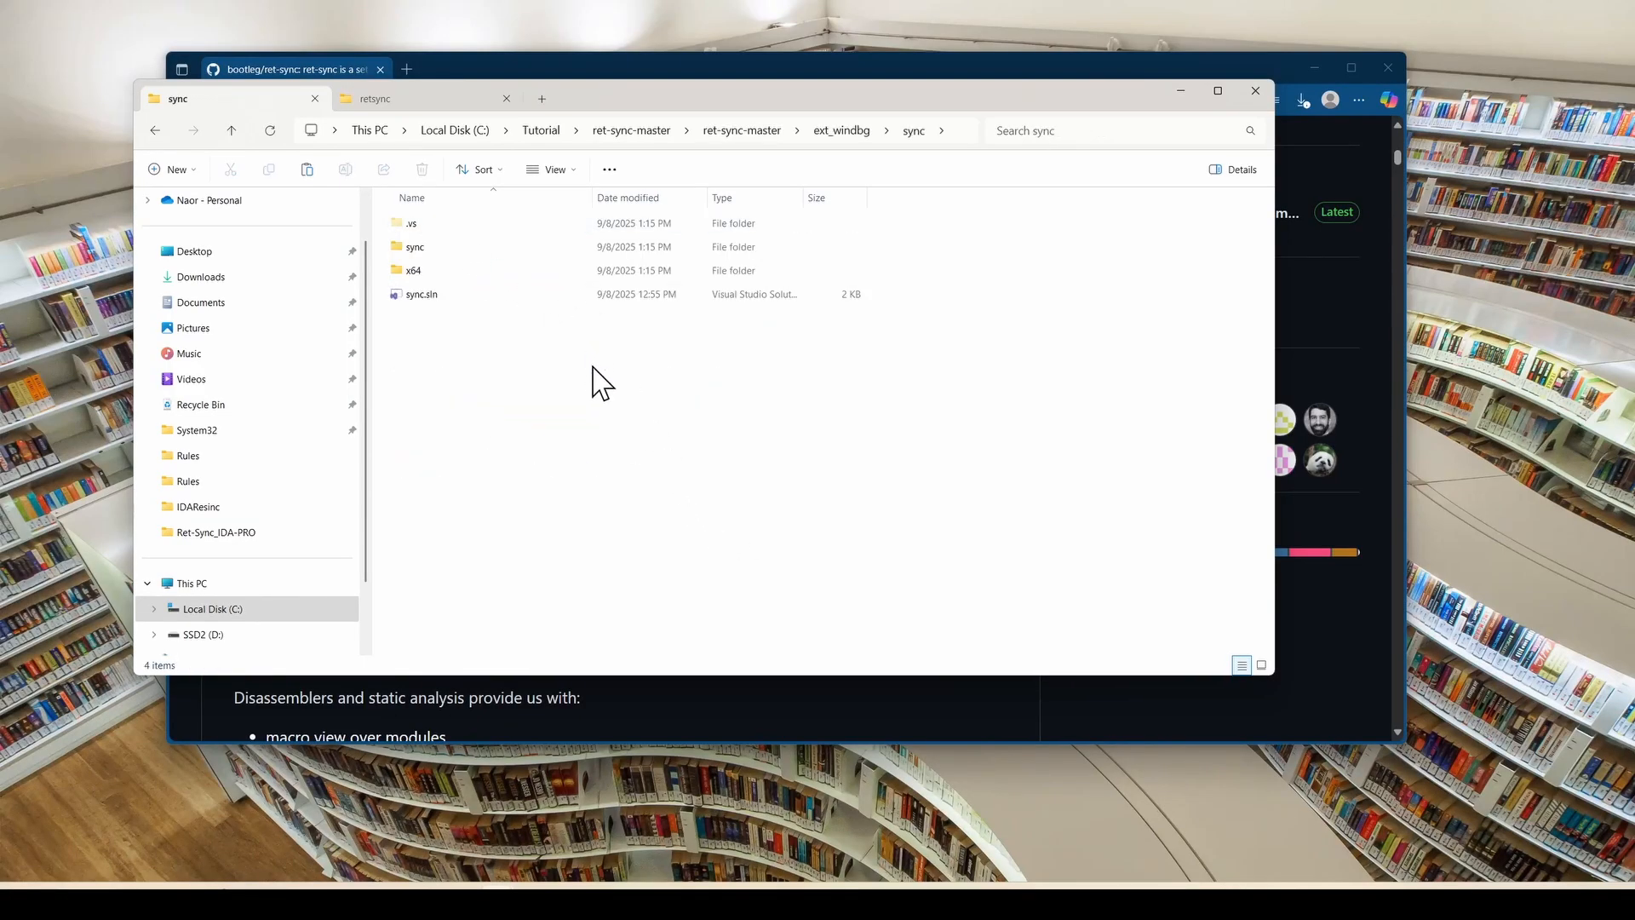
pyautogui.doubleClick(459, 293)
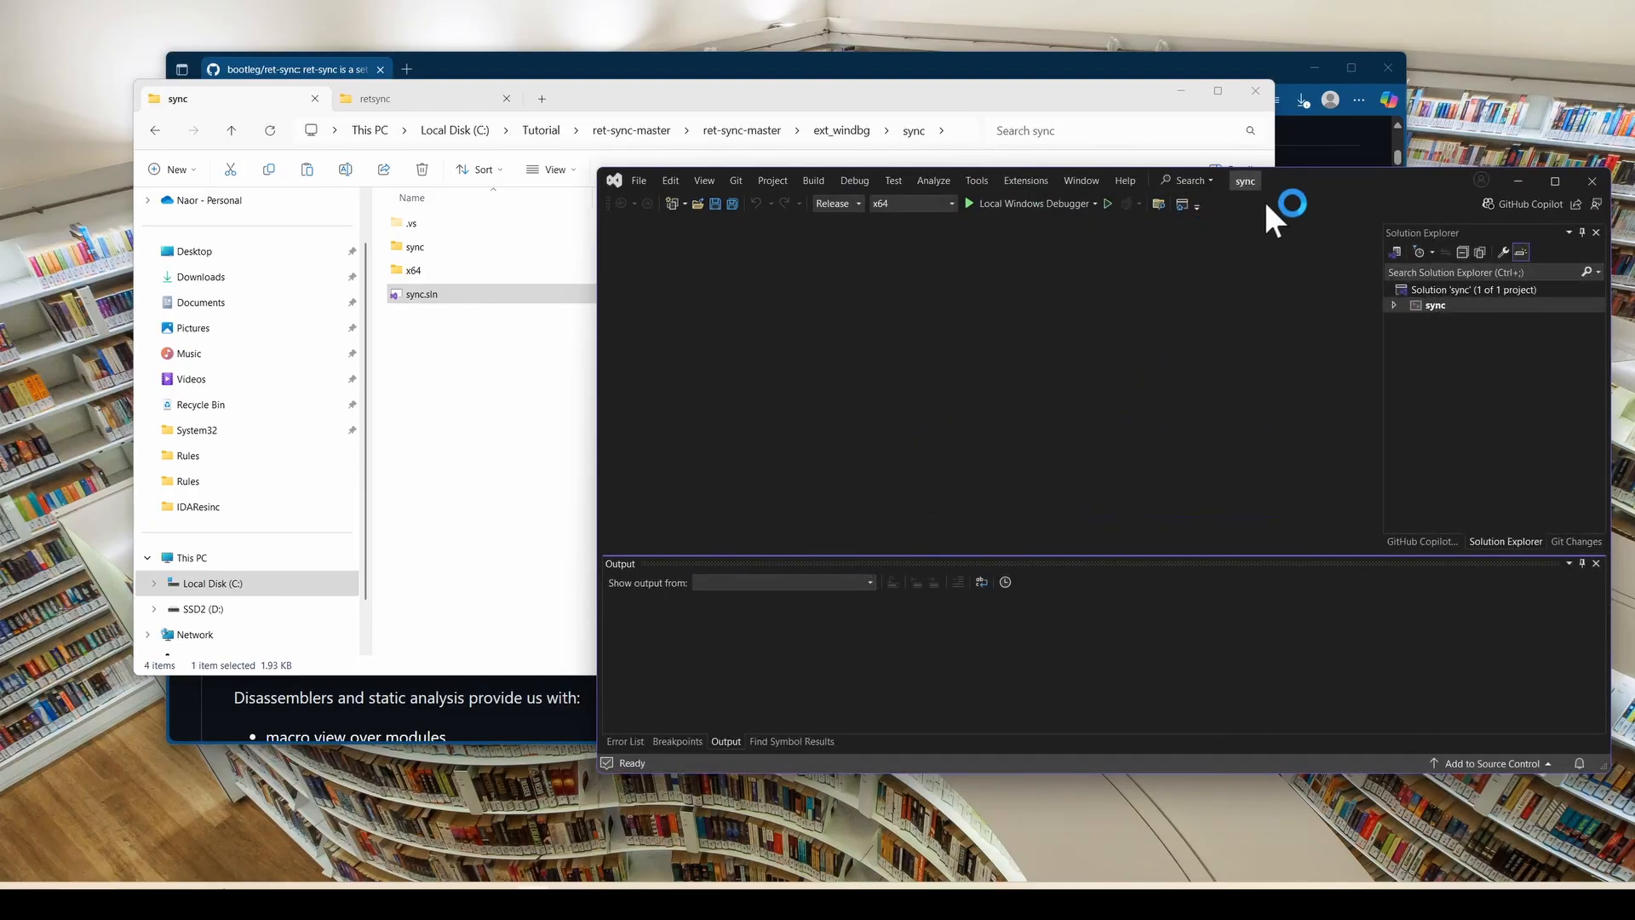
pyautogui.moveTo(1311, 183); pyautogui.dragTo(1078, 94)
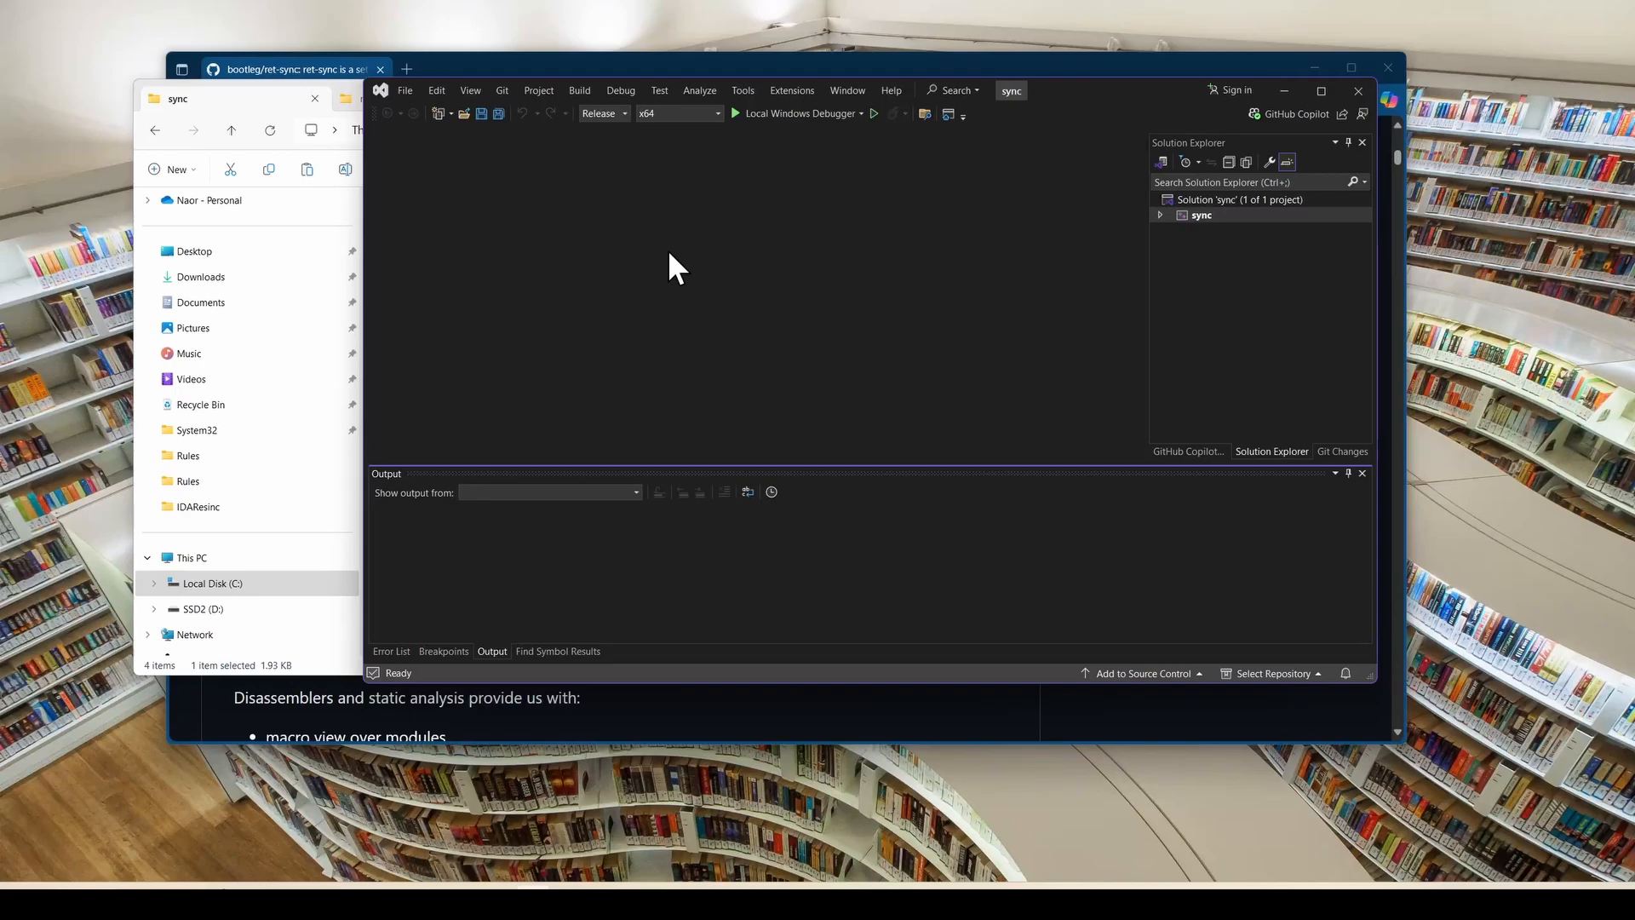
pyautogui.hotkey('ctrl', 'shift', 'b')
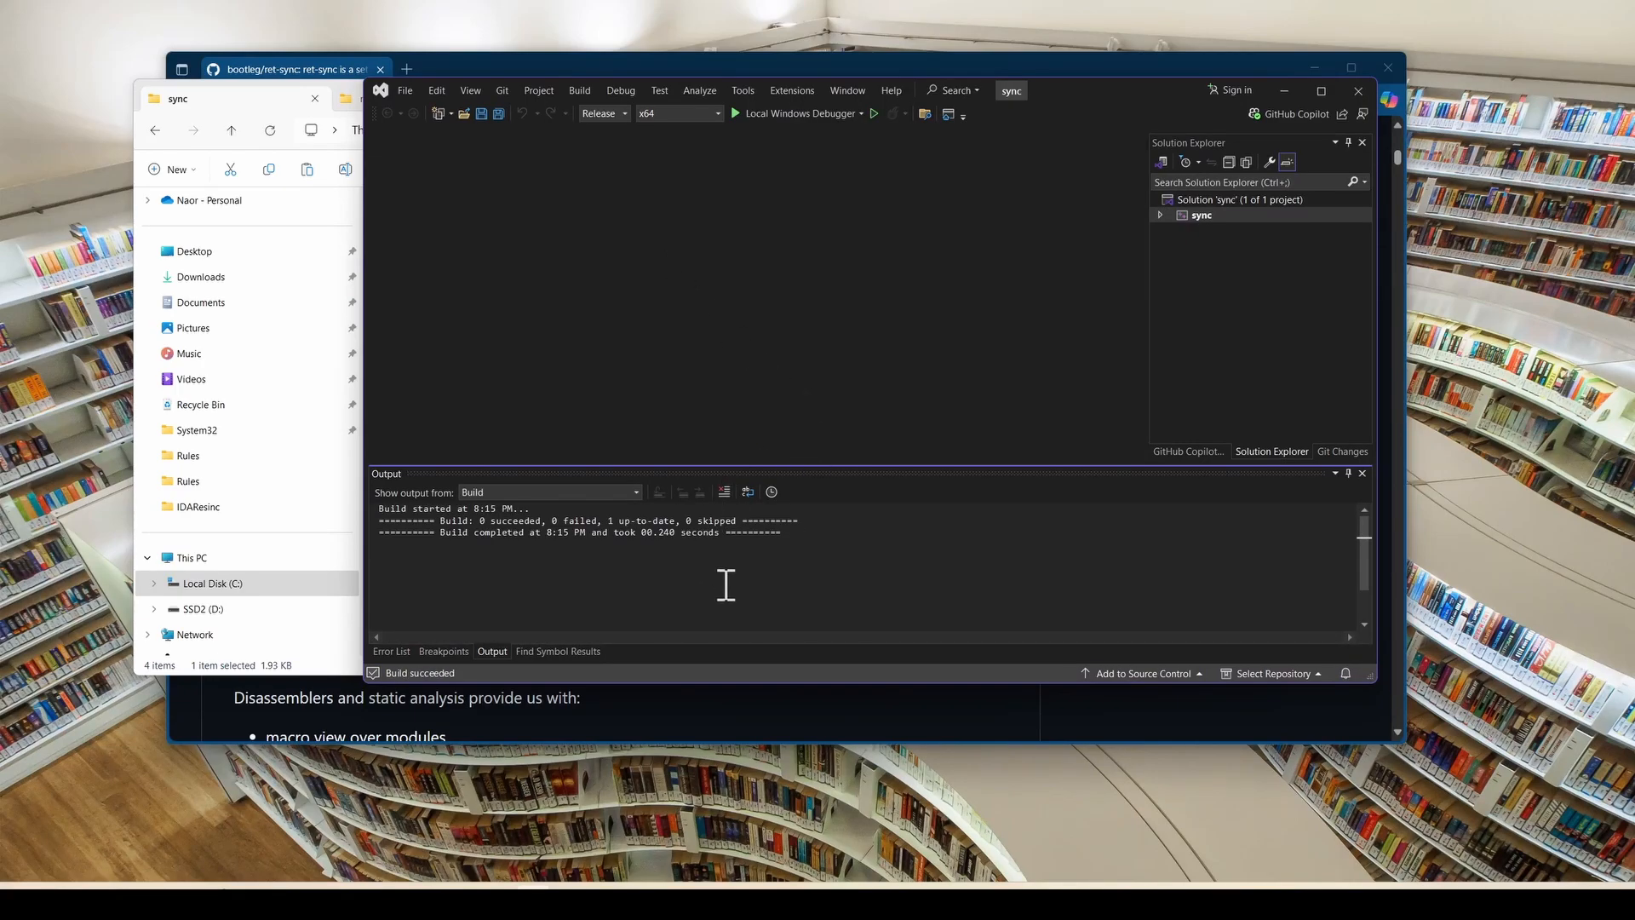
pyautogui.moveTo(600, 521); pyautogui.dragTo(674, 520)
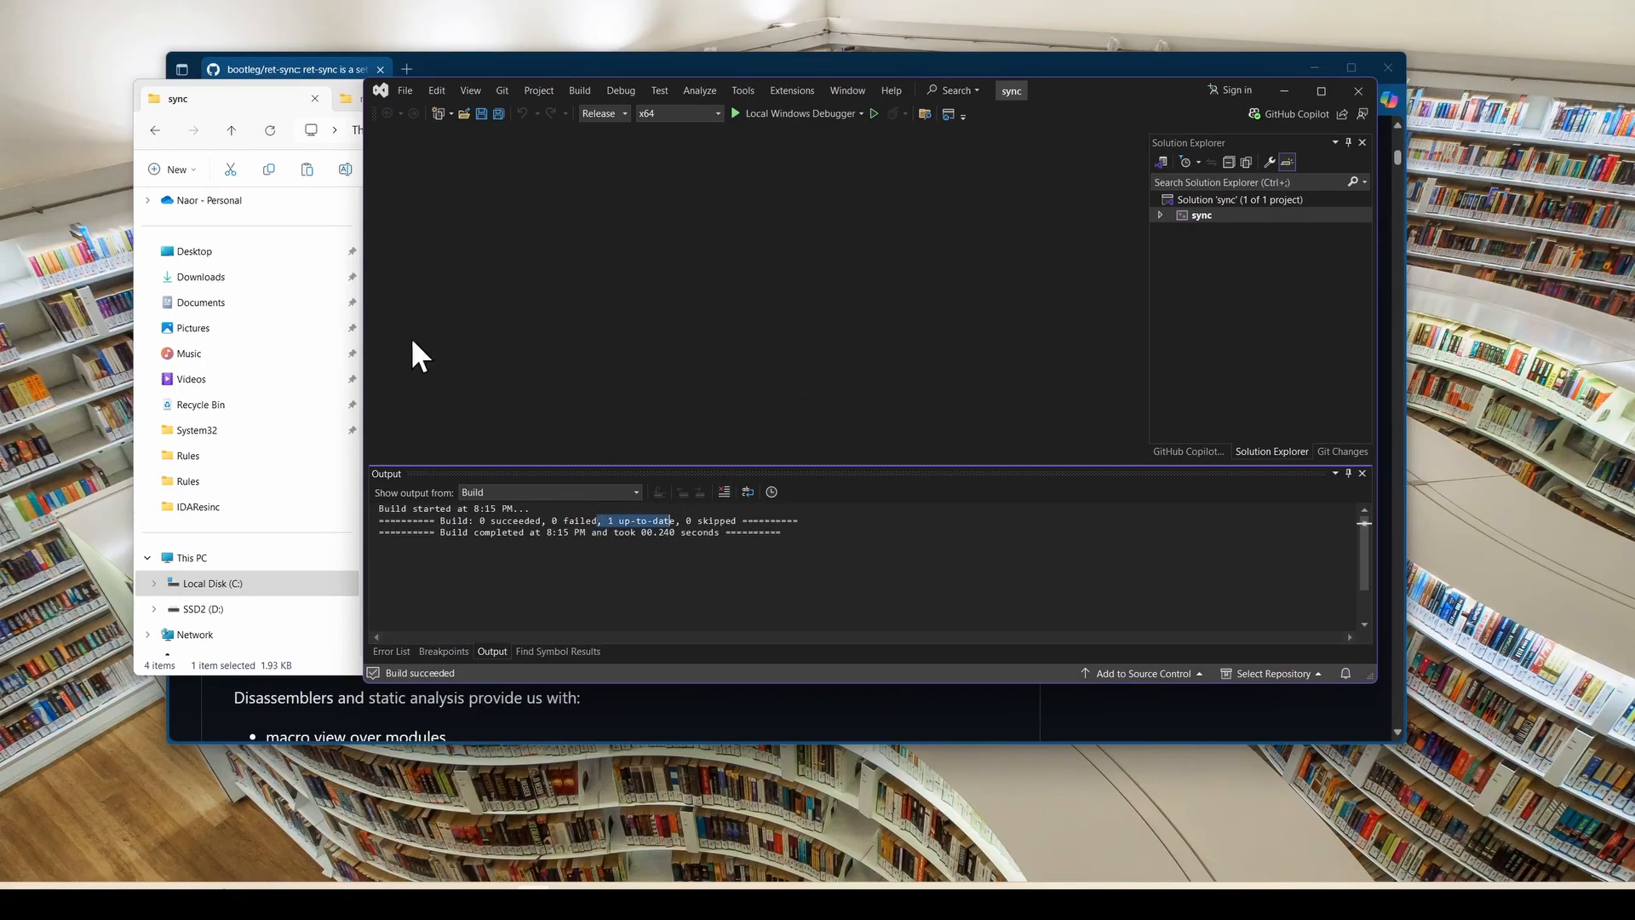
pyautogui.click(1358, 91)
# Open the x64\Release build output folder of the sync solution in File Explorer.
pyautogui.moveTo(486, 373); pyautogui.dragTo(766, 499)
pyautogui.click(421, 271)
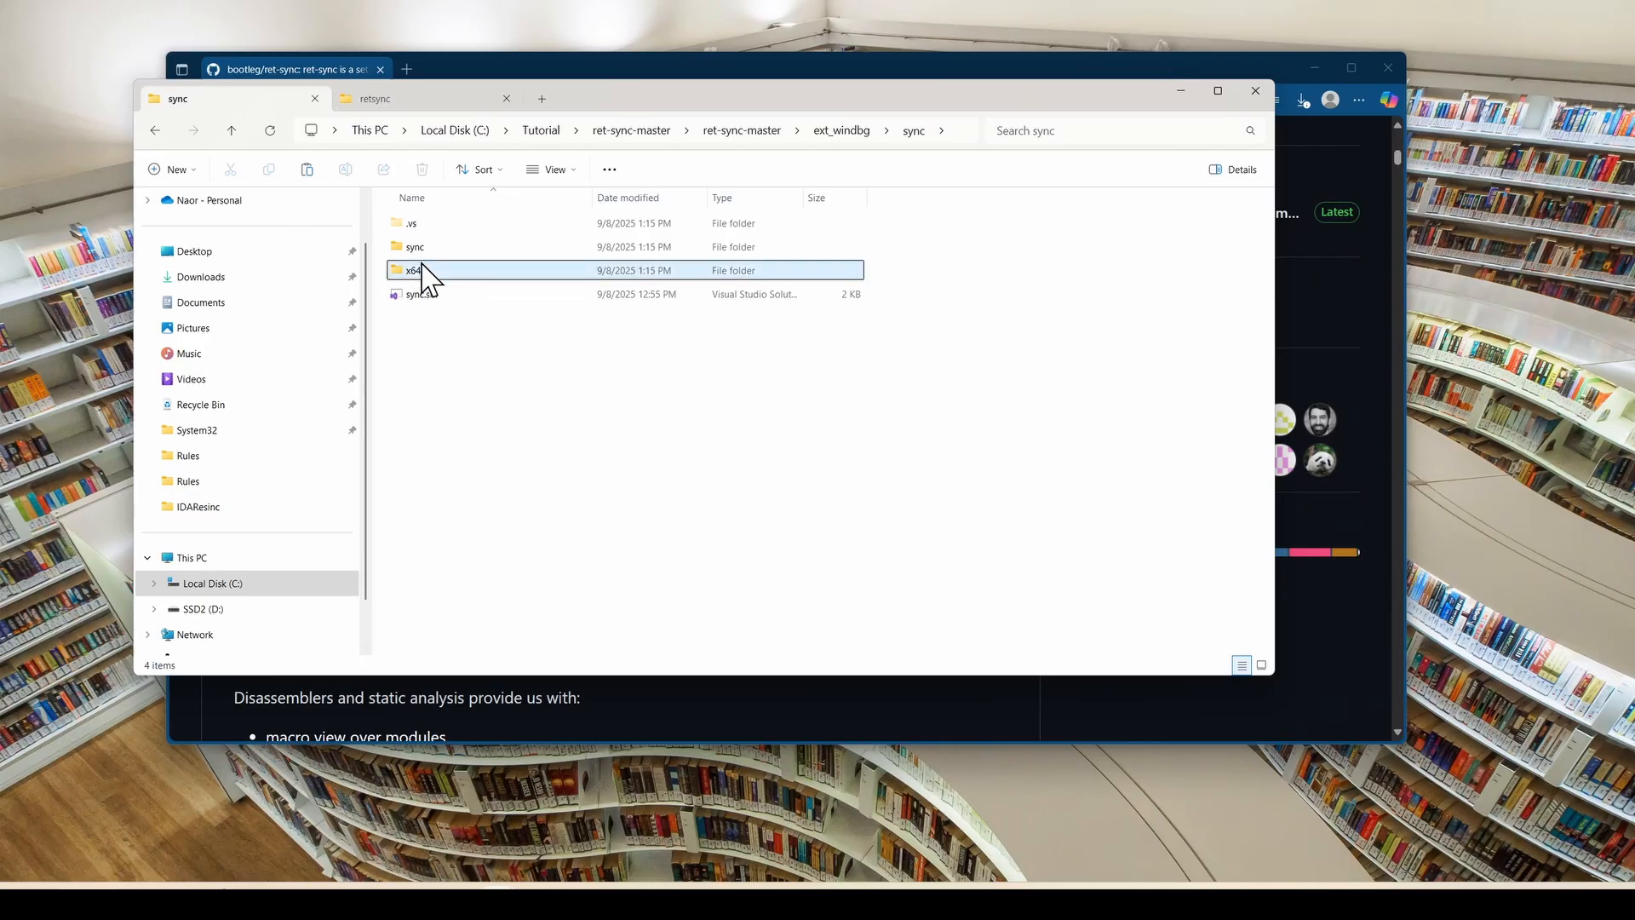
pyautogui.doubleClick(422, 271)
pyautogui.doubleClick(498, 249)
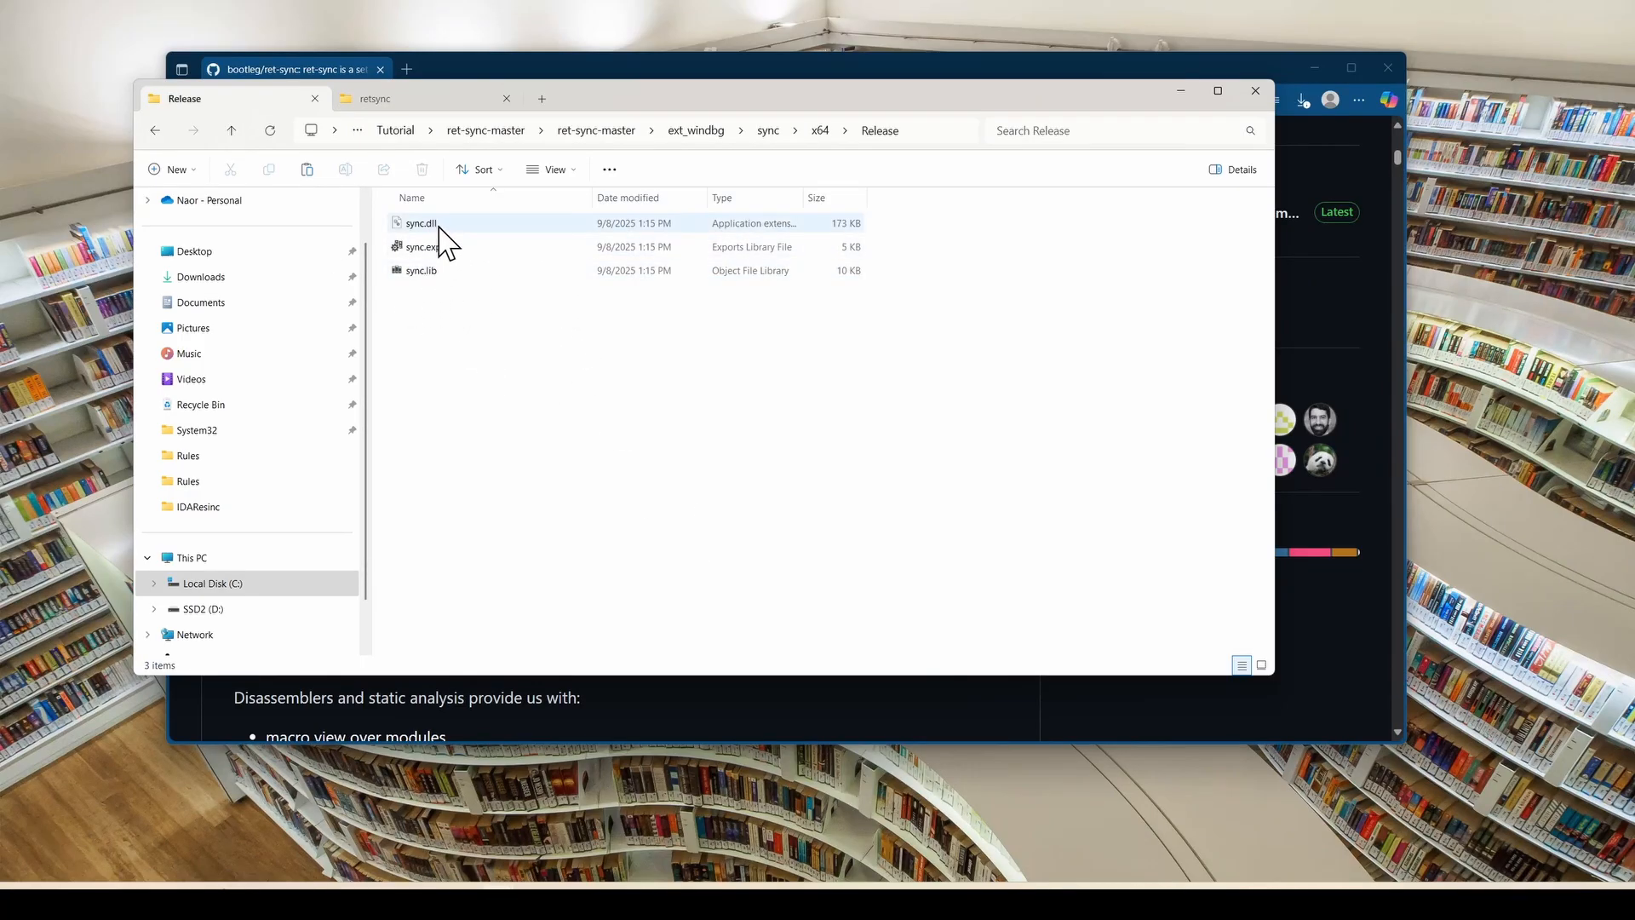
# In the browser, open the README's WinDbg extension section and copy the path C:\Program Files (x86)\Windows Kits\10\Debuggers\x64\winext.
pyautogui.moveTo(637, 110); pyautogui.dragTo(1167, 151)
pyautogui.click(402, 482)
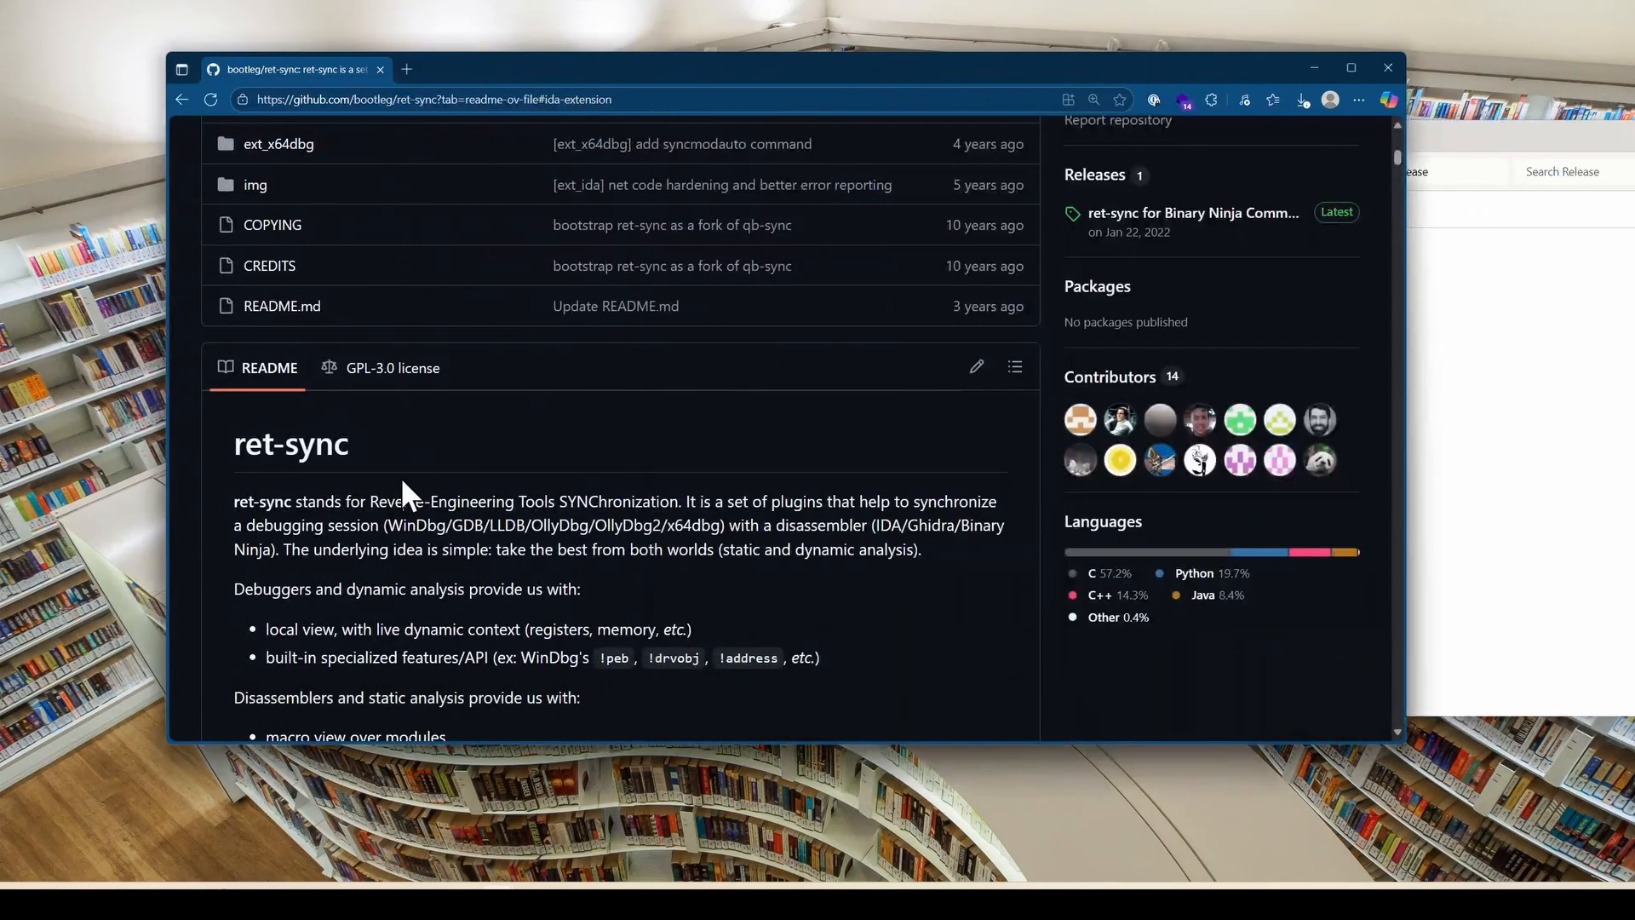
pyautogui.scroll(-15, 425, 511)
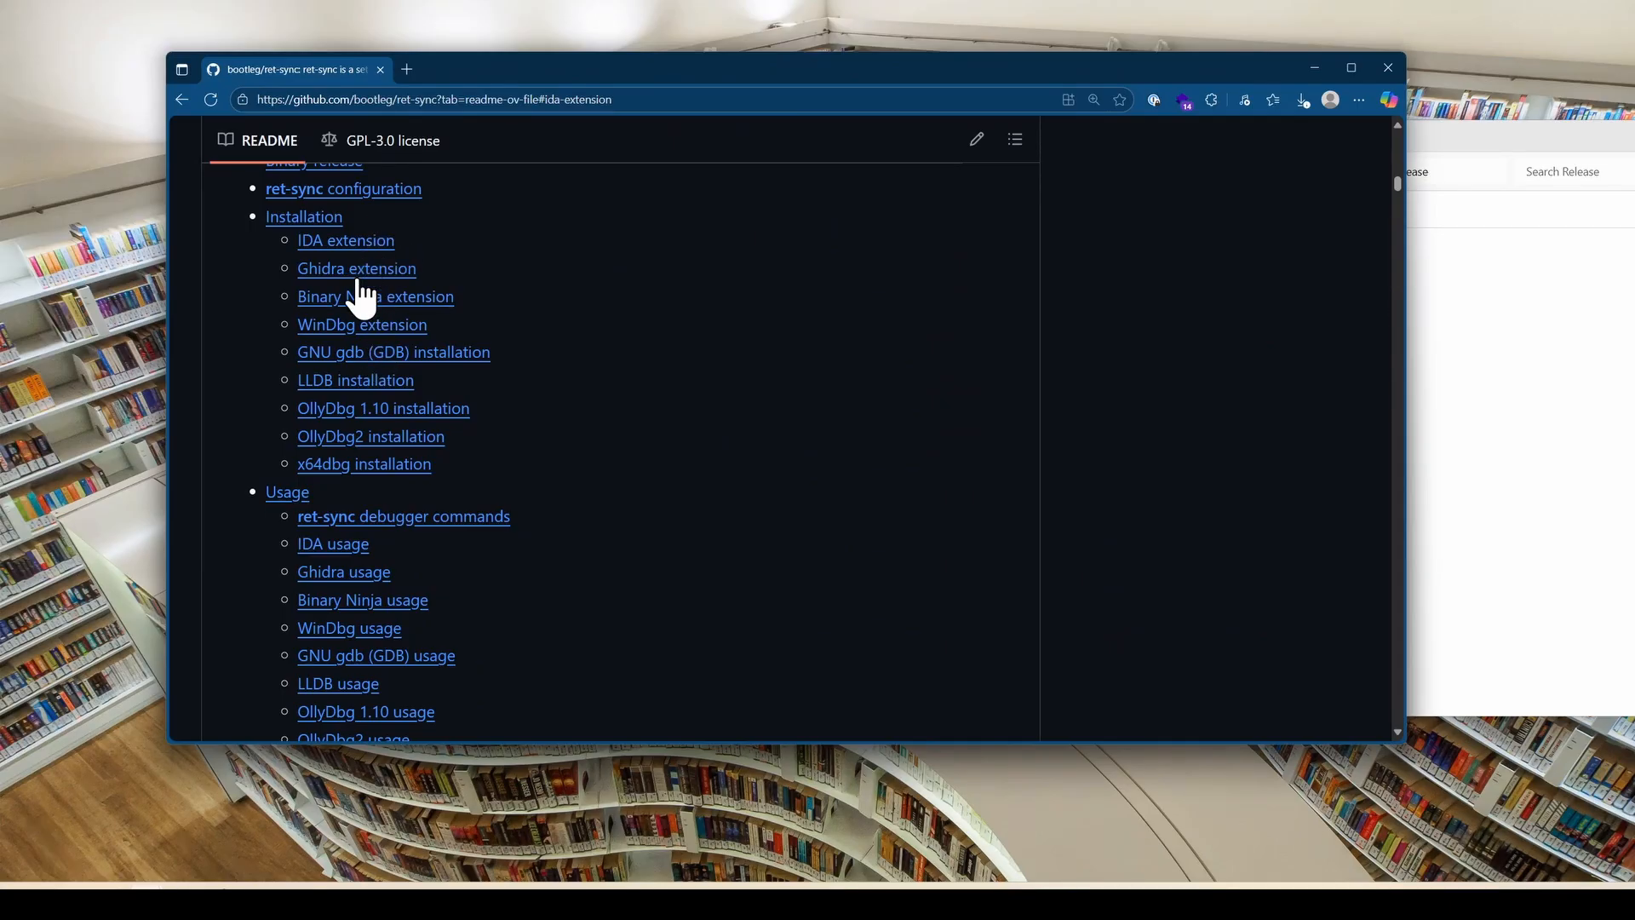
pyautogui.scroll(1, 361, 294)
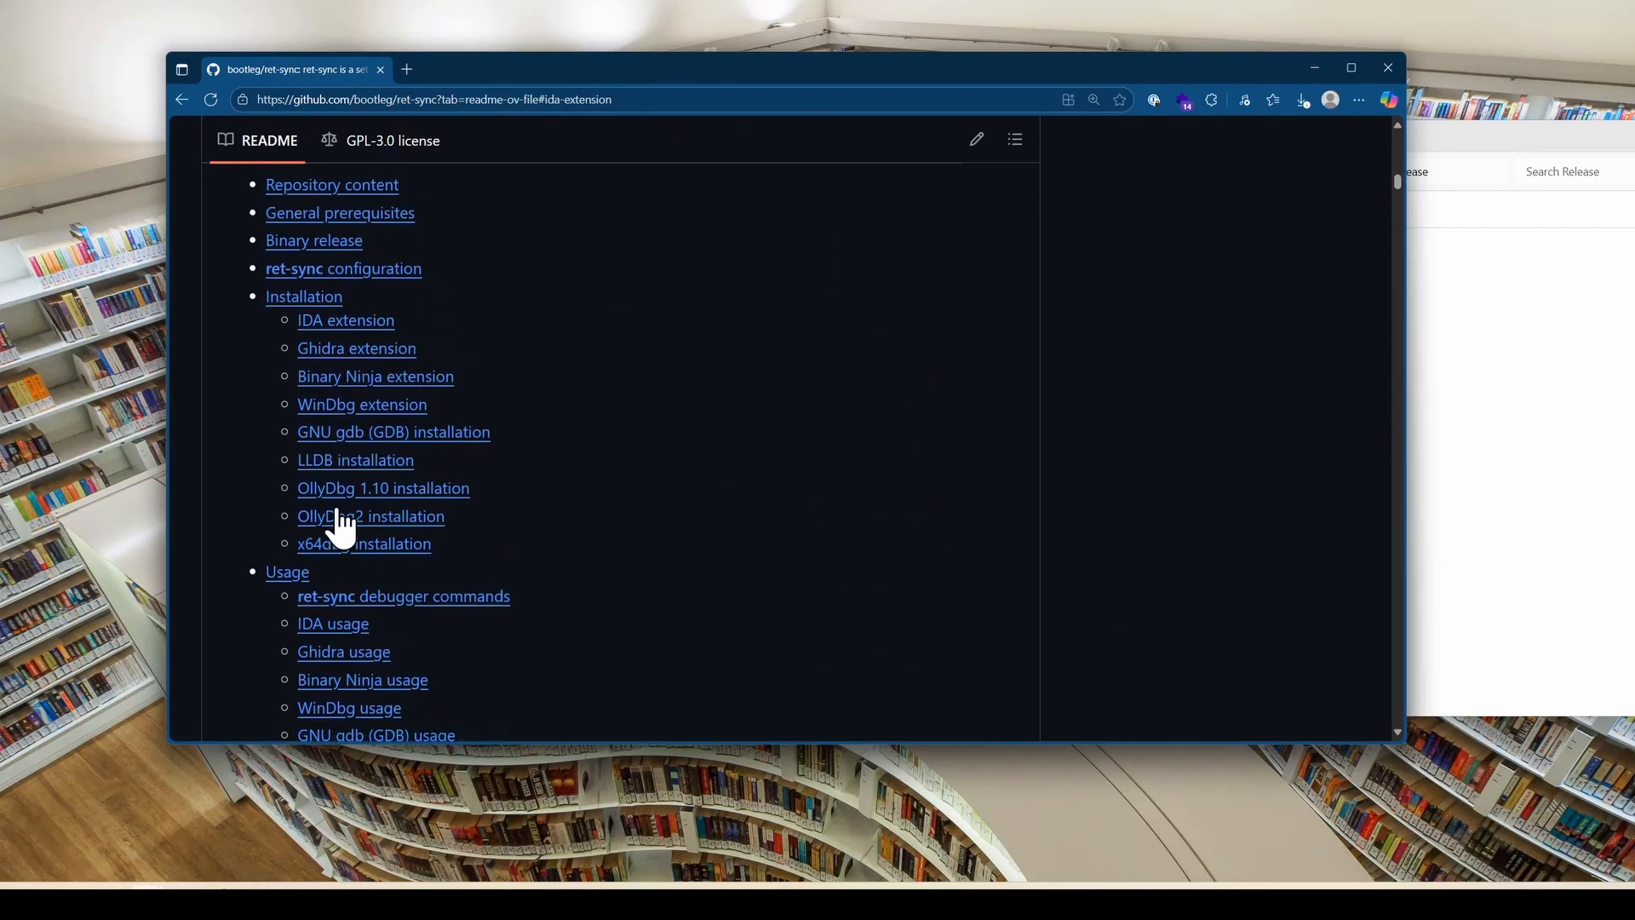
pyautogui.click(378, 405)
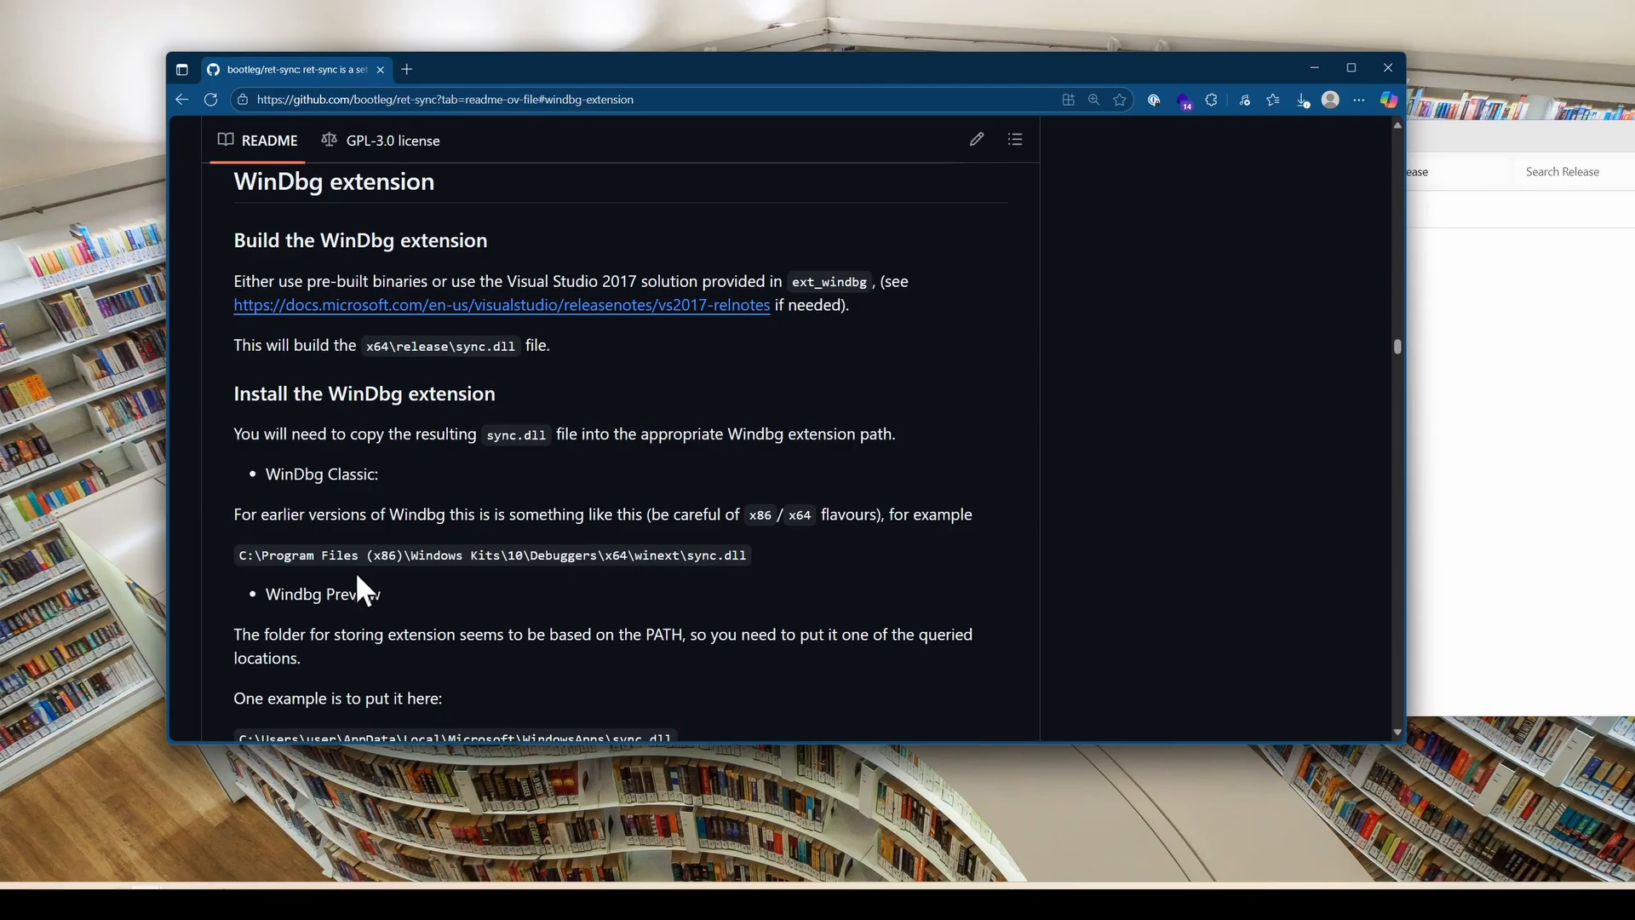
pyautogui.moveTo(241, 562); pyautogui.dragTo(687, 563)
pyautogui.hotkey('ctrl', 'c')
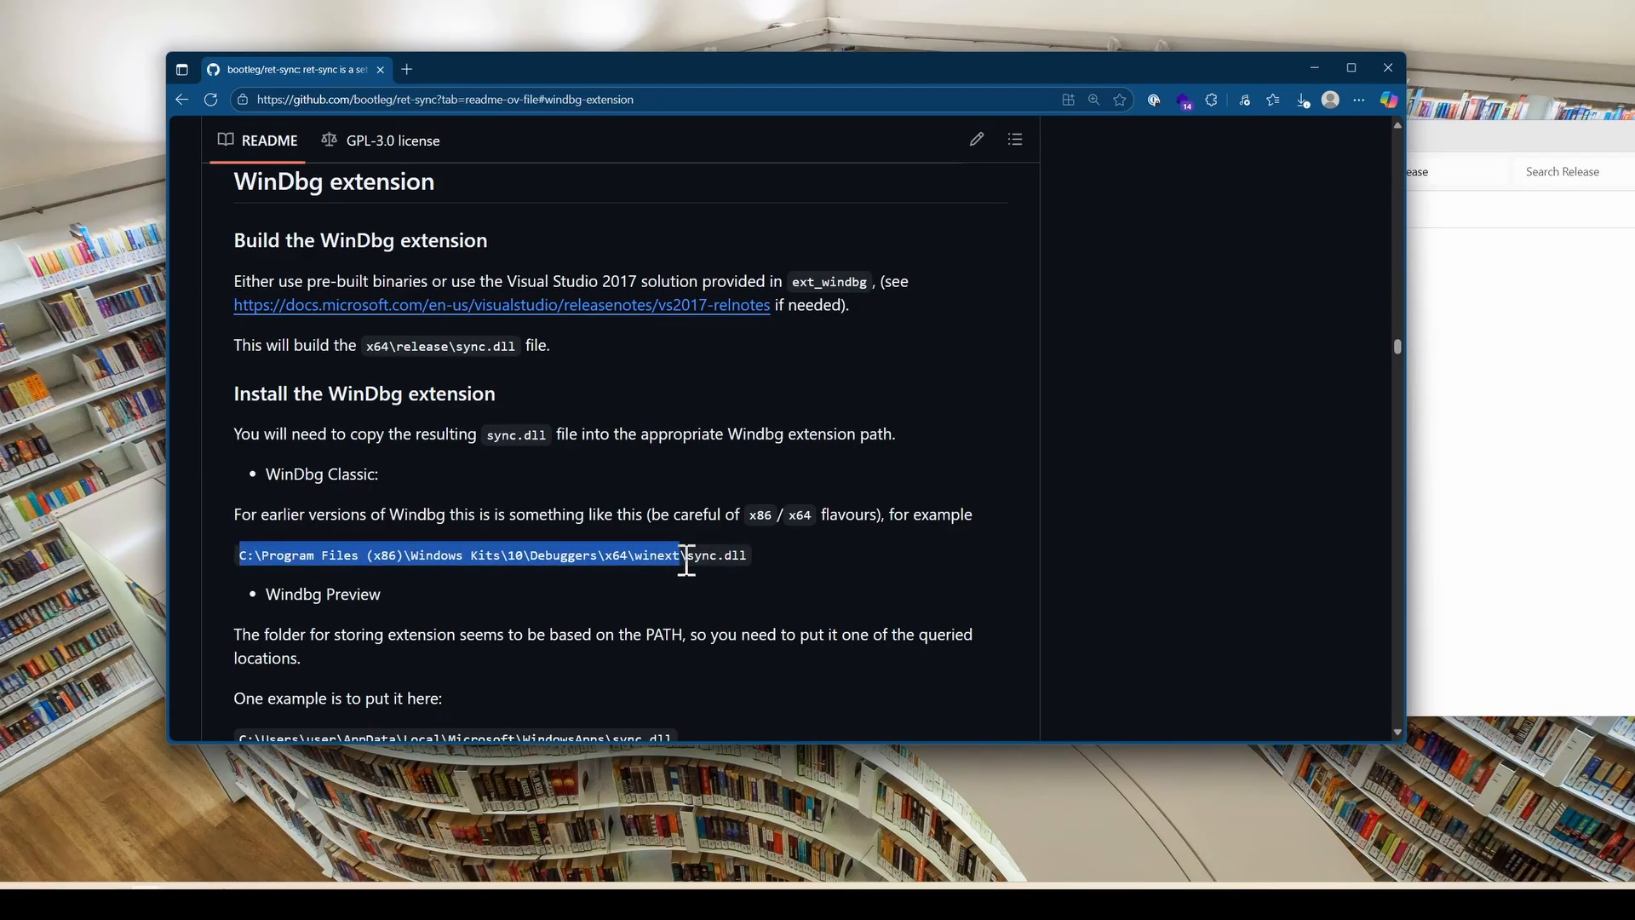
# Open the copied winext folder path in a new File Explorer tab, and select sync.dll in it.
pyautogui.click(1496, 328)
pyautogui.moveTo(1136, 139); pyautogui.dragTo(955, 142)
pyautogui.click(898, 133)
pyautogui.click(942, 164)
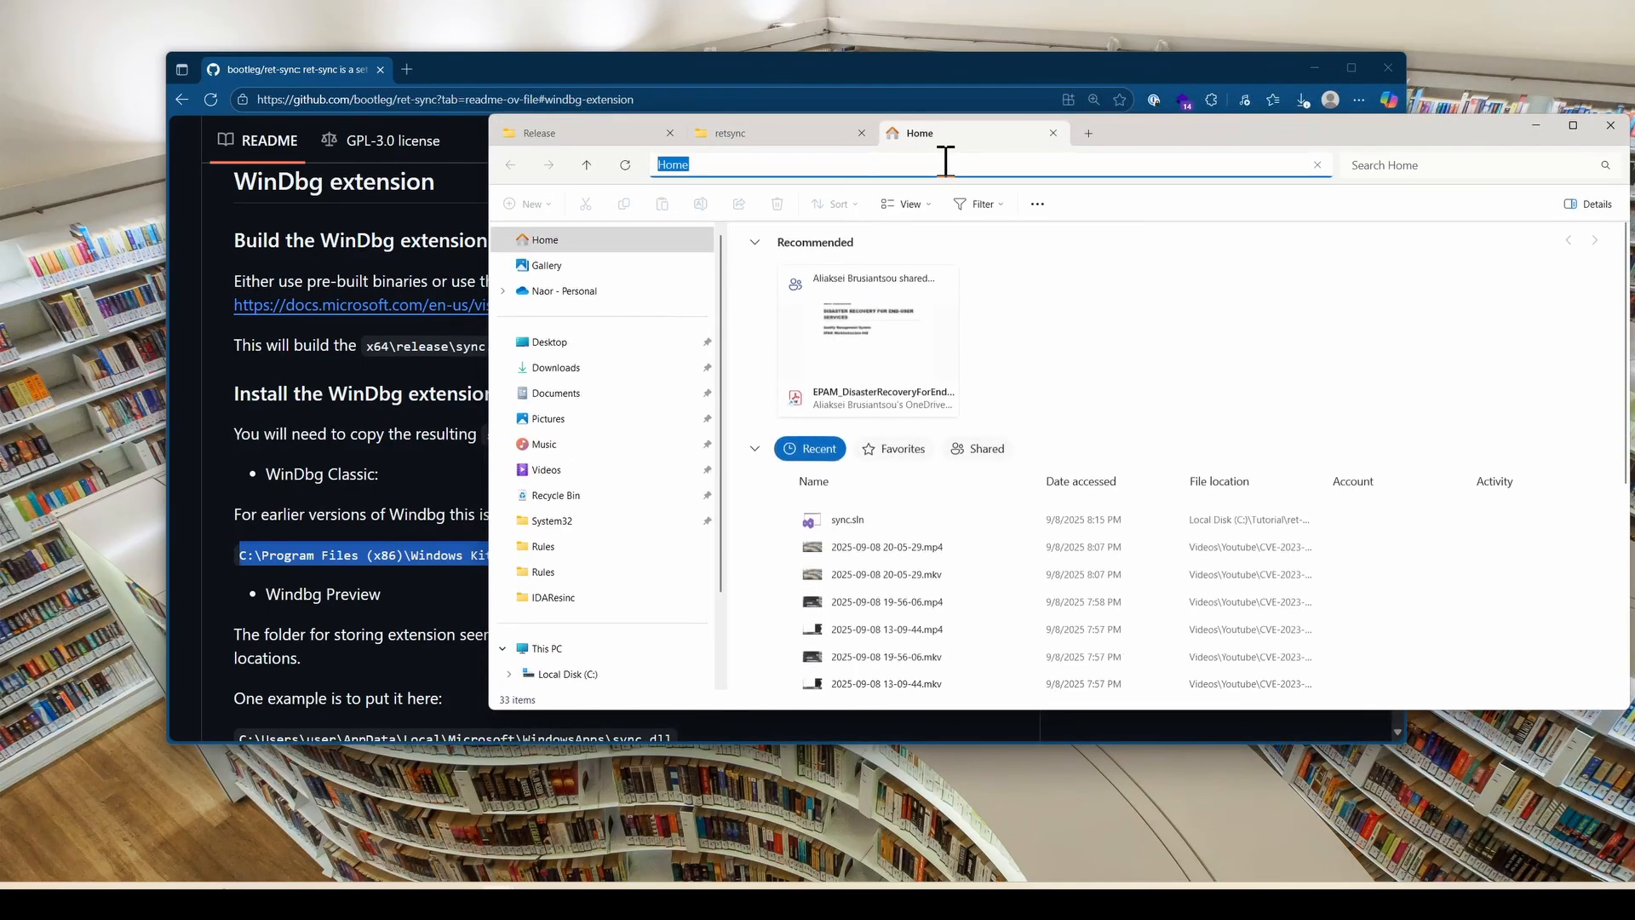
pyautogui.hotkey('ctrl', 'v')
pyautogui.press('Return')
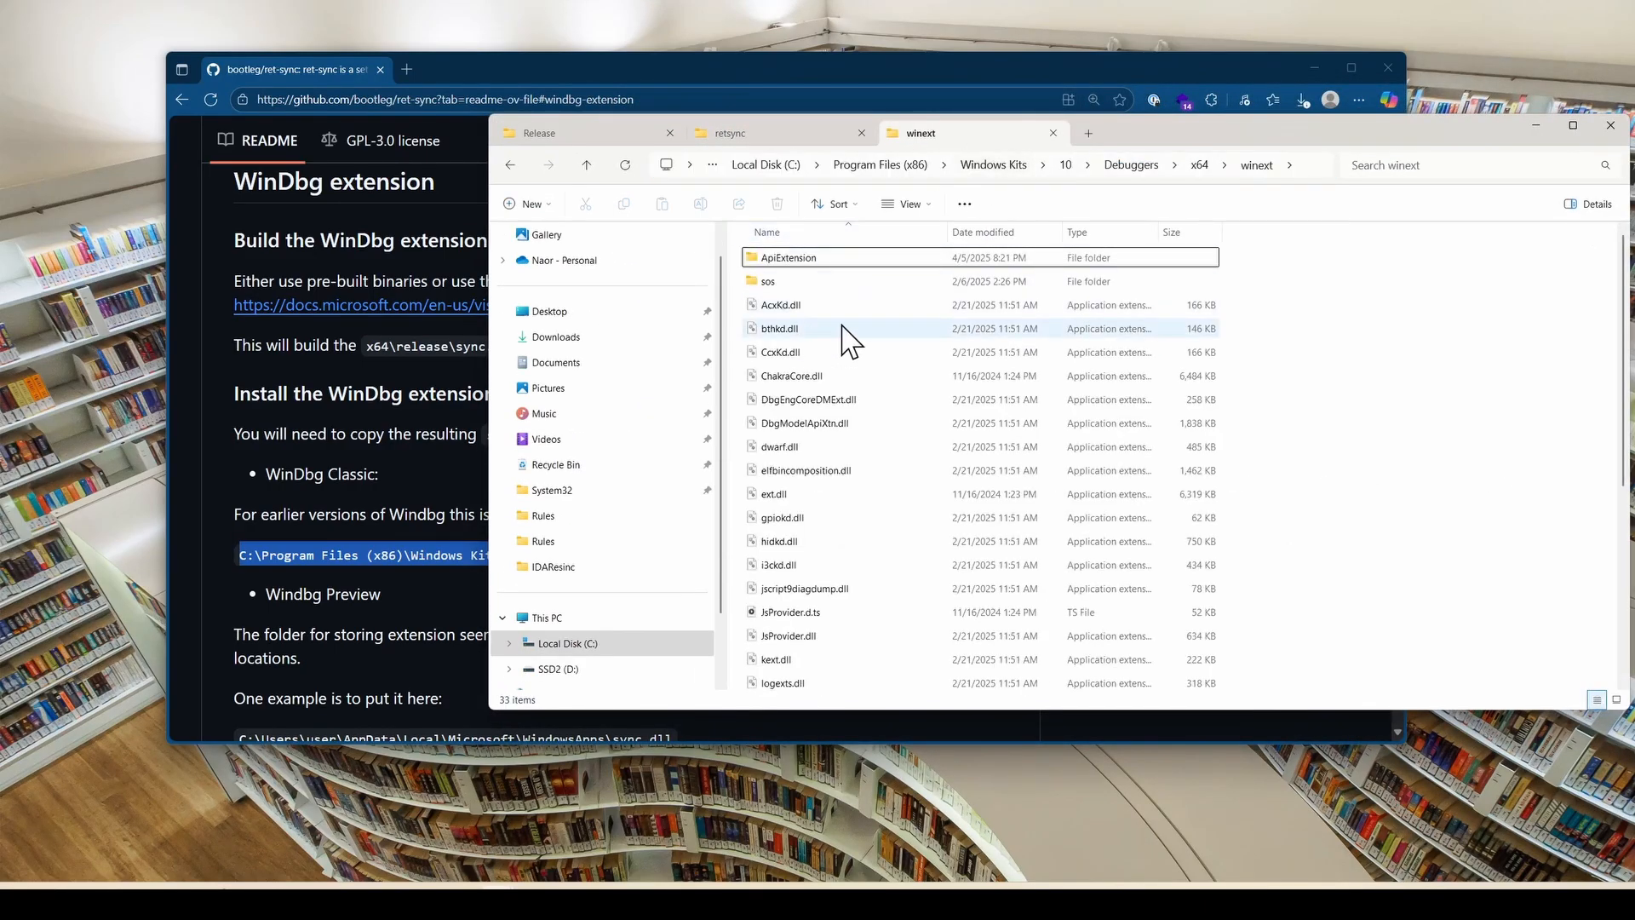
pyautogui.scroll(-3, 865, 400)
pyautogui.click(879, 446)
pyautogui.write('sy')
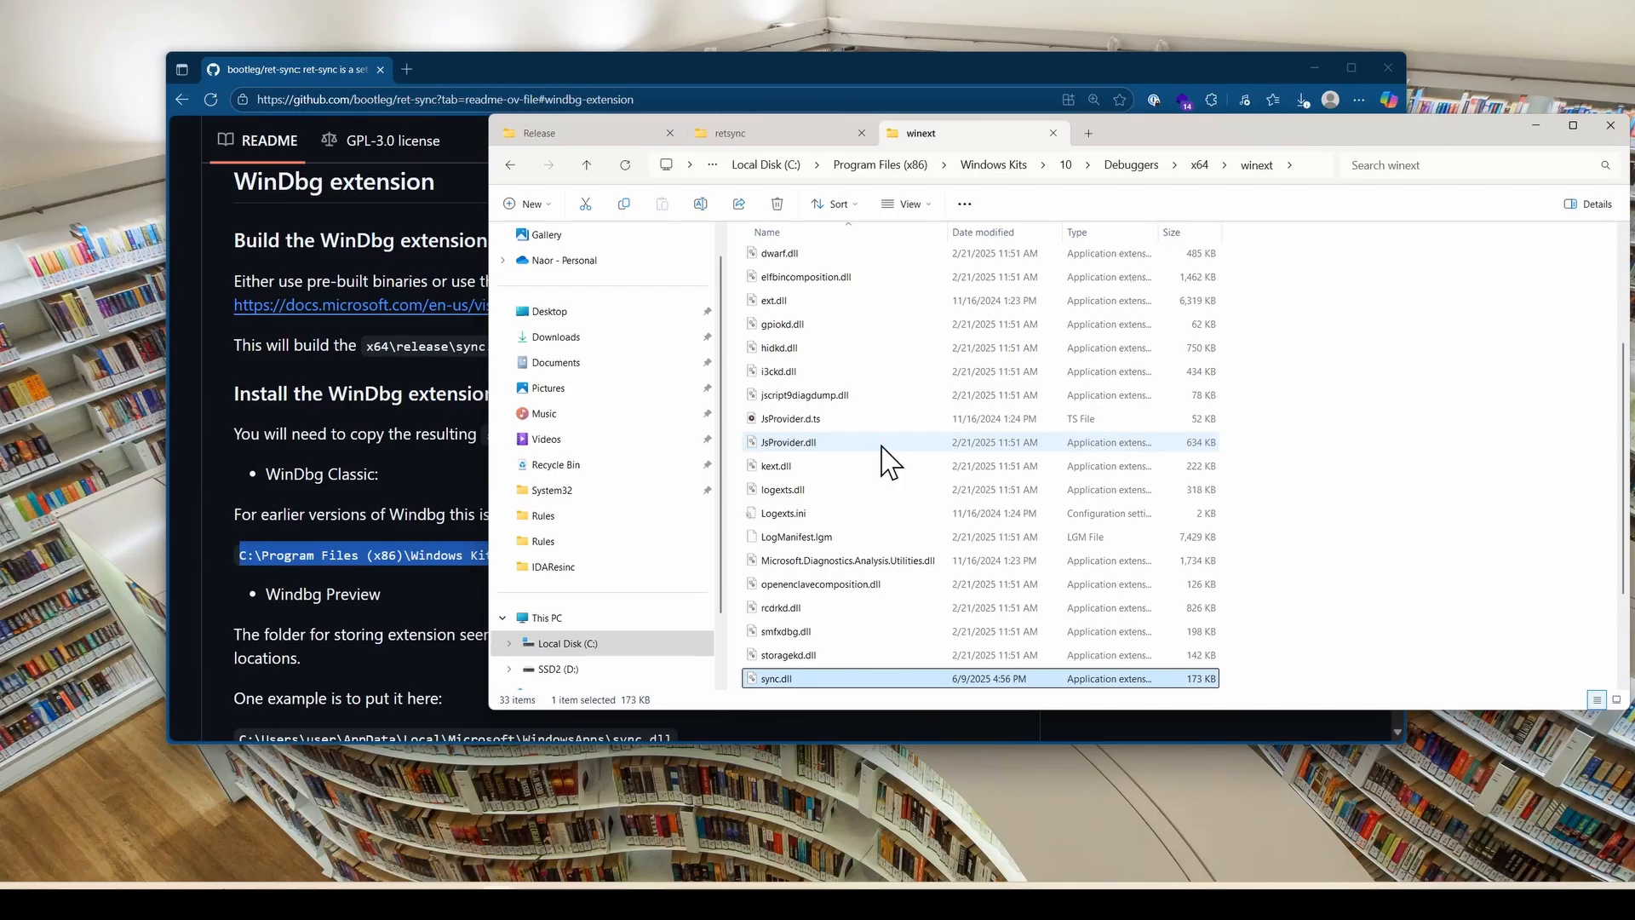
# In the browser, read the README's WinDbg Preview extension folder example and its instructions for running the extension.
pyautogui.scroll(-2, 885, 459)
pyautogui.click(392, 582)
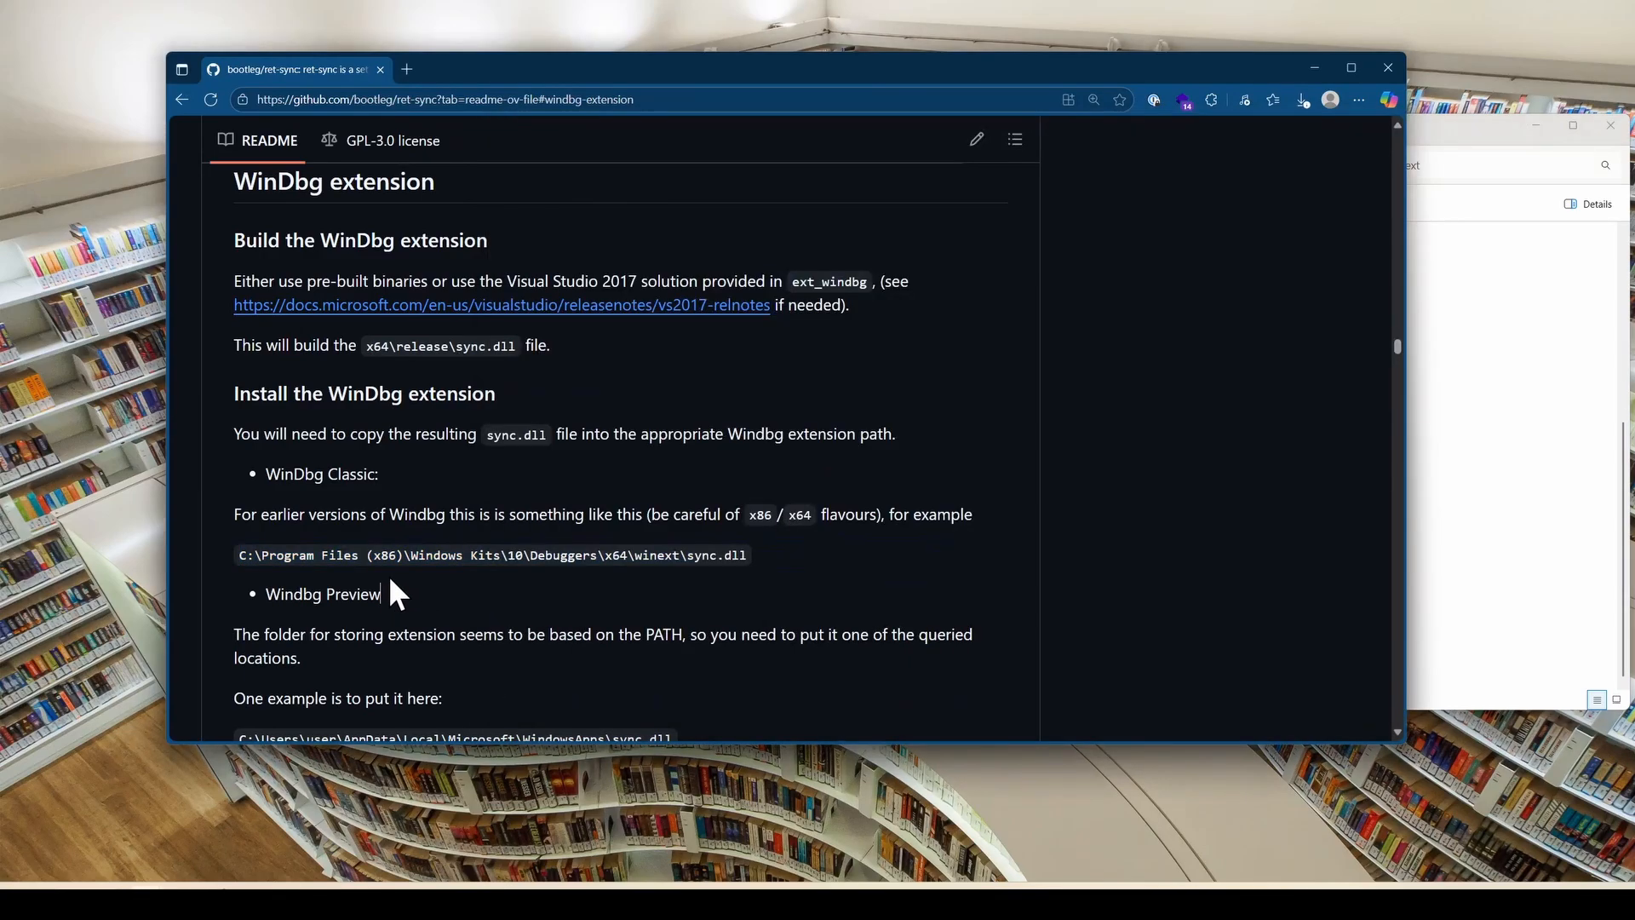
pyautogui.scroll(-5, 392, 582)
pyautogui.moveTo(610, 336); pyautogui.dragTo(306, 341)
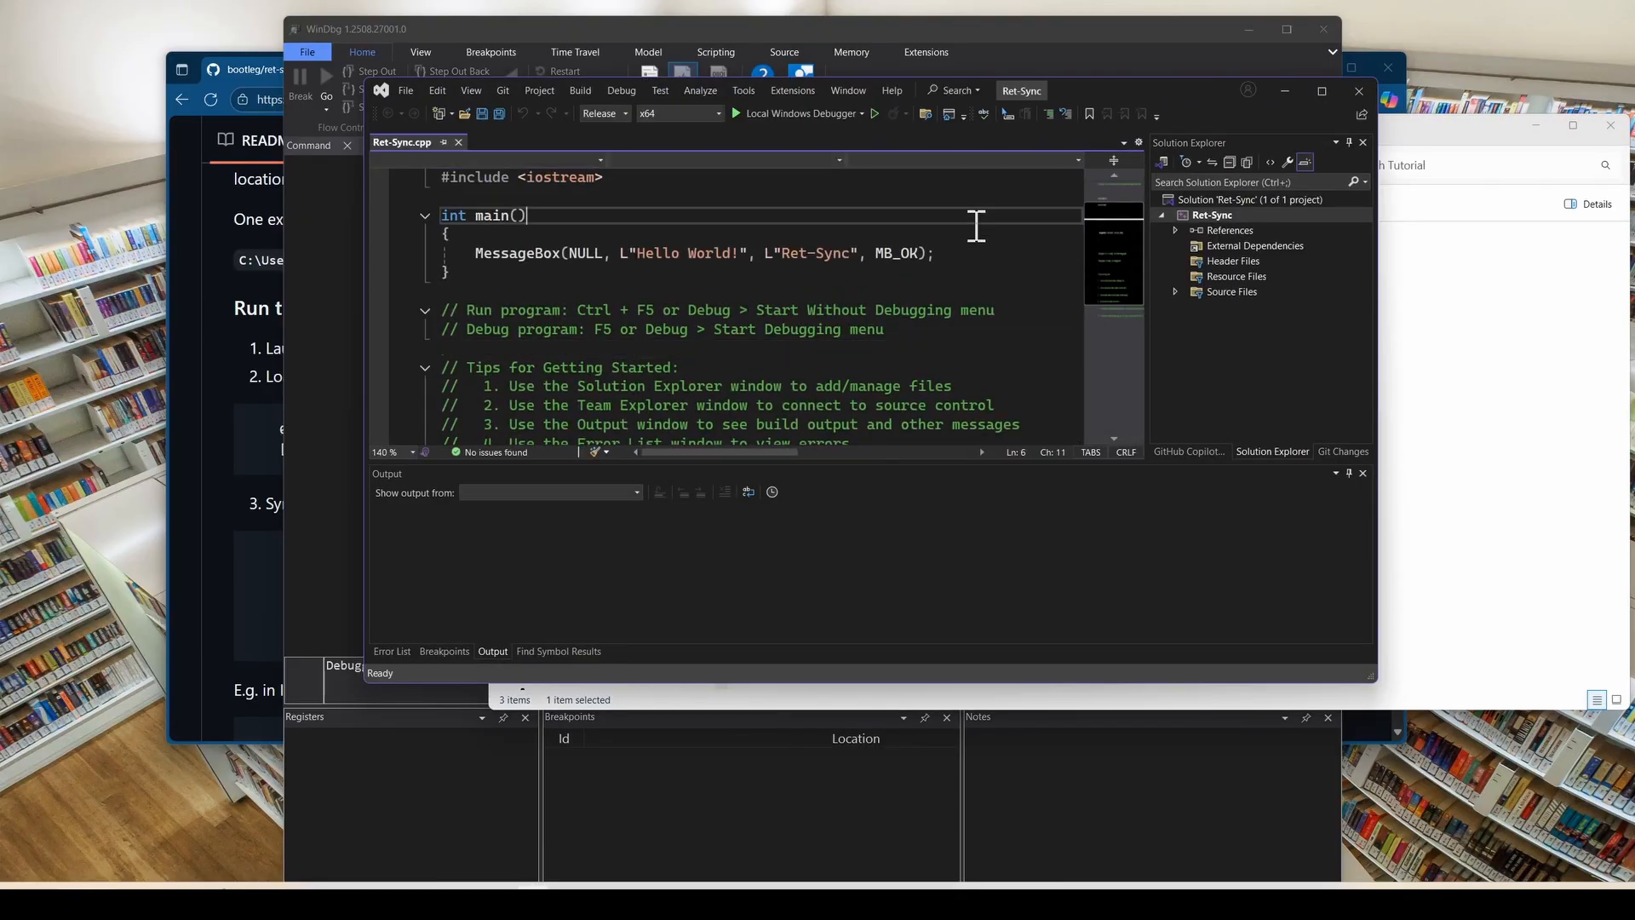
# Switch to Visual Studio and examine the MessageBox call and the include lines in Ret-Sync.cpp.
pyautogui.moveTo(1004, 256); pyautogui.dragTo(479, 267)
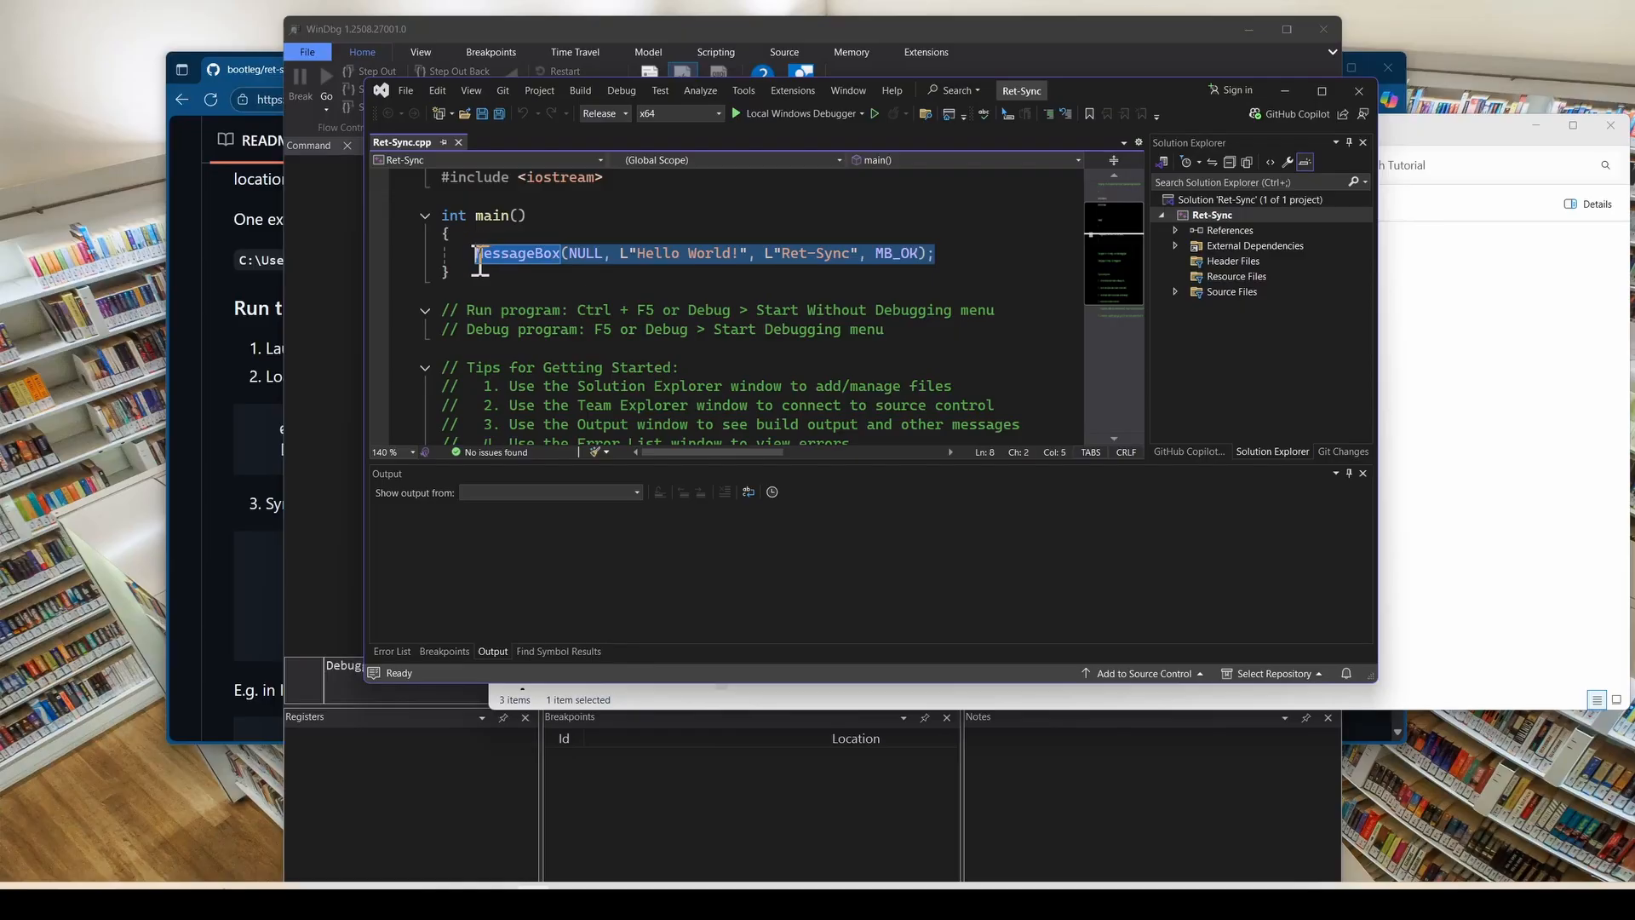
pyautogui.click(645, 254)
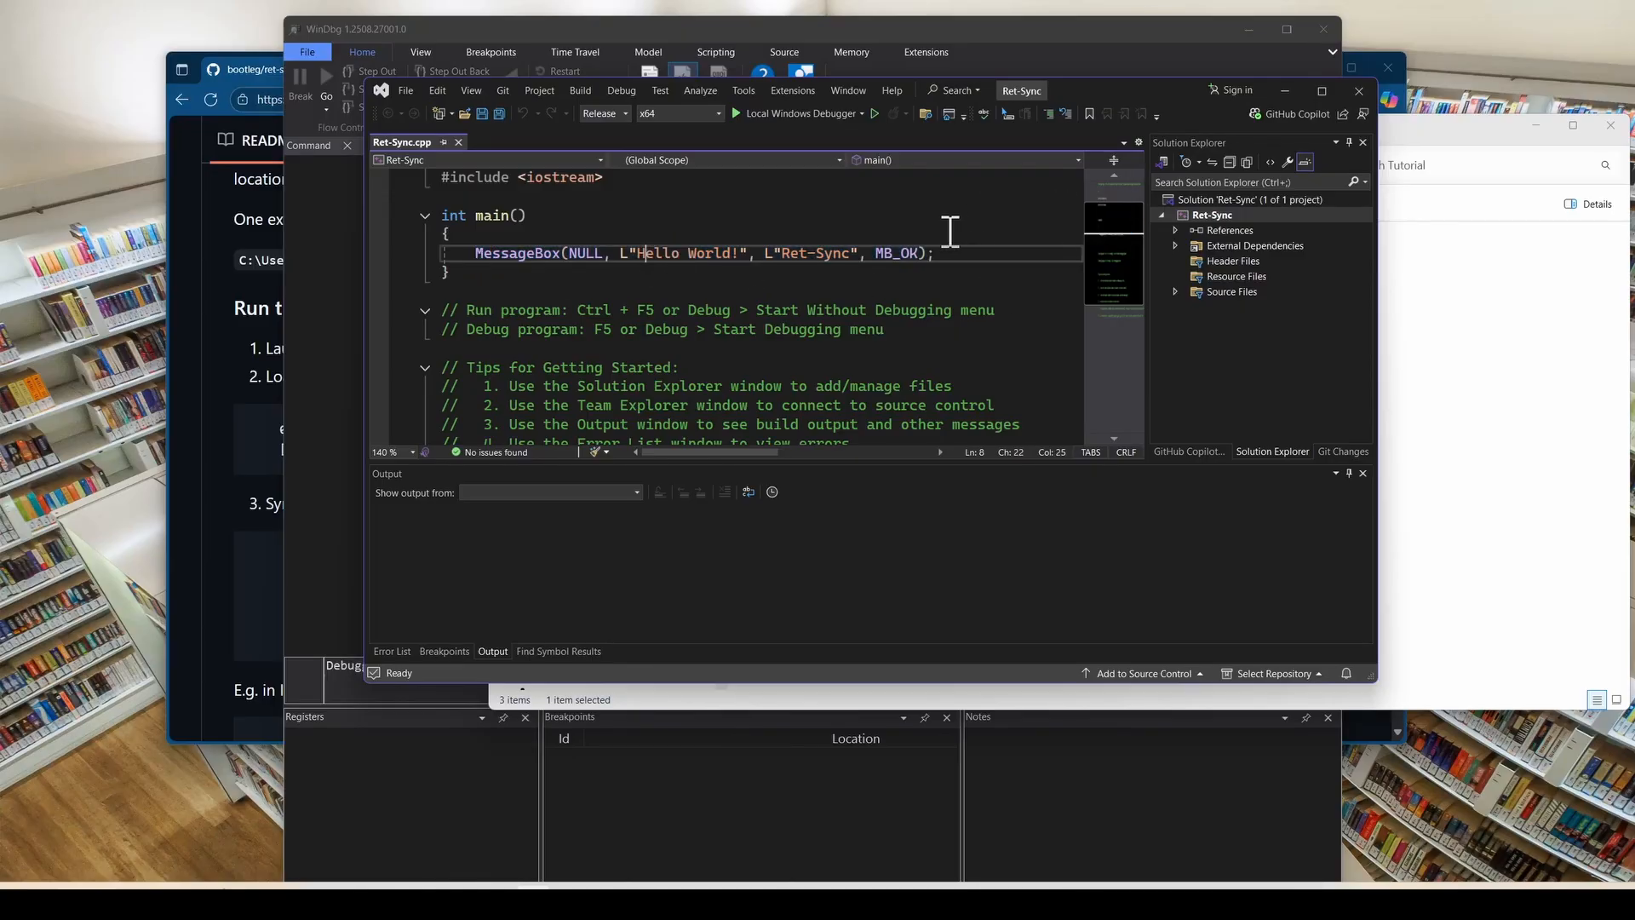
pyautogui.scroll(1, 537, 273)
pyautogui.click(764, 327)
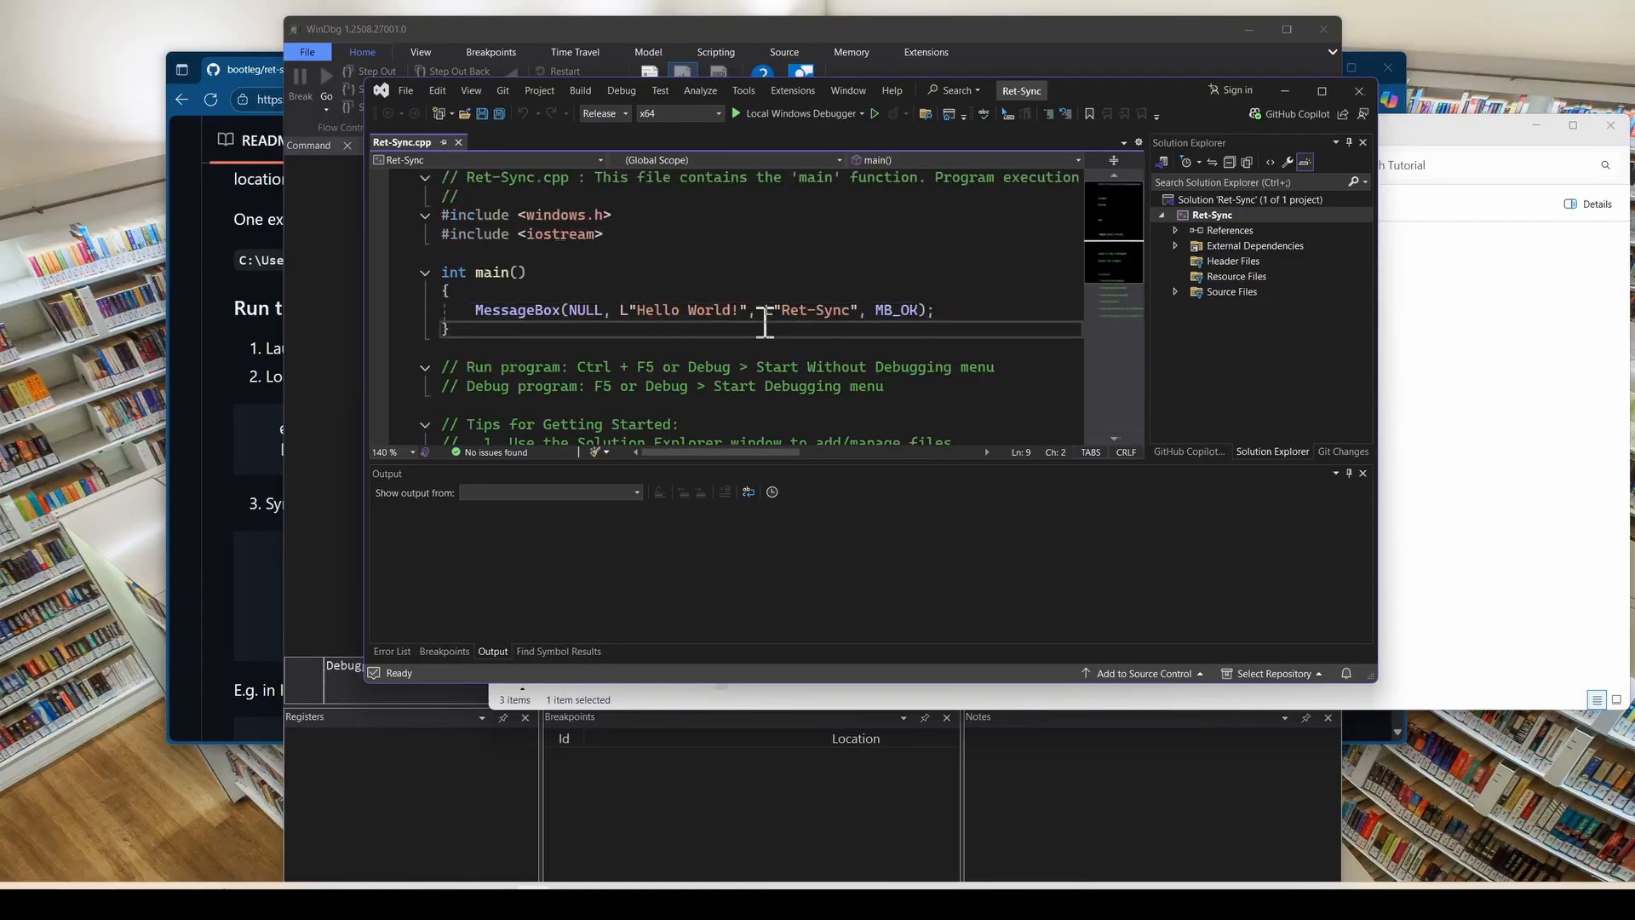
# Clean the Ret-Sync solution and build it again in the Release x64 configuration.
pyautogui.hotkey('ctrl', 'shift', 'b')
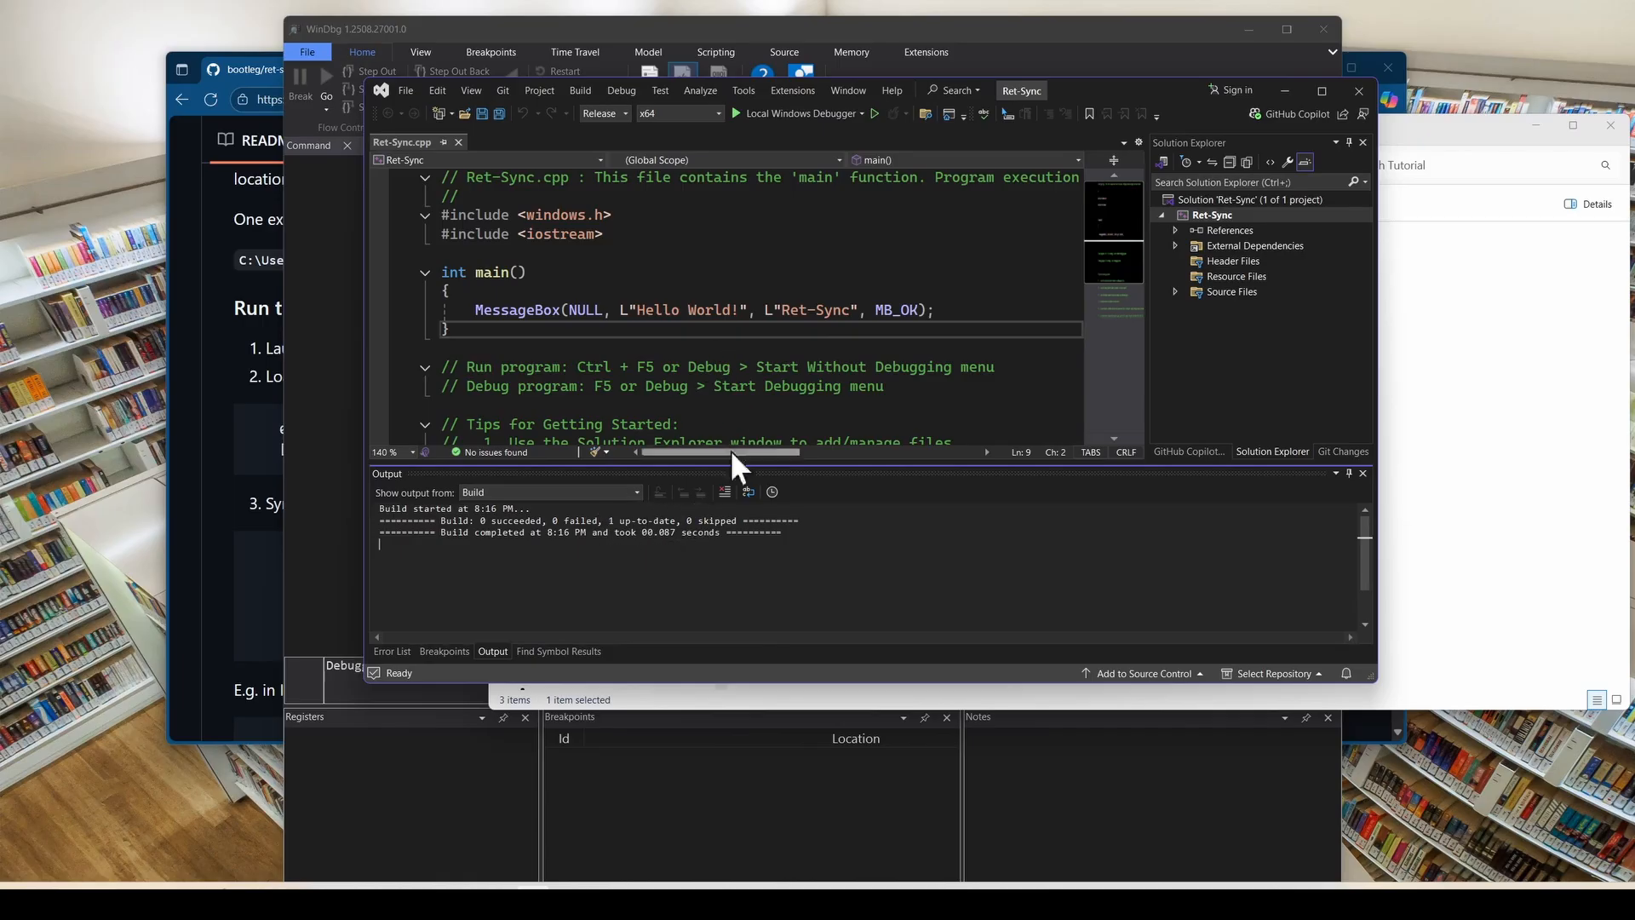
pyautogui.click(584, 89)
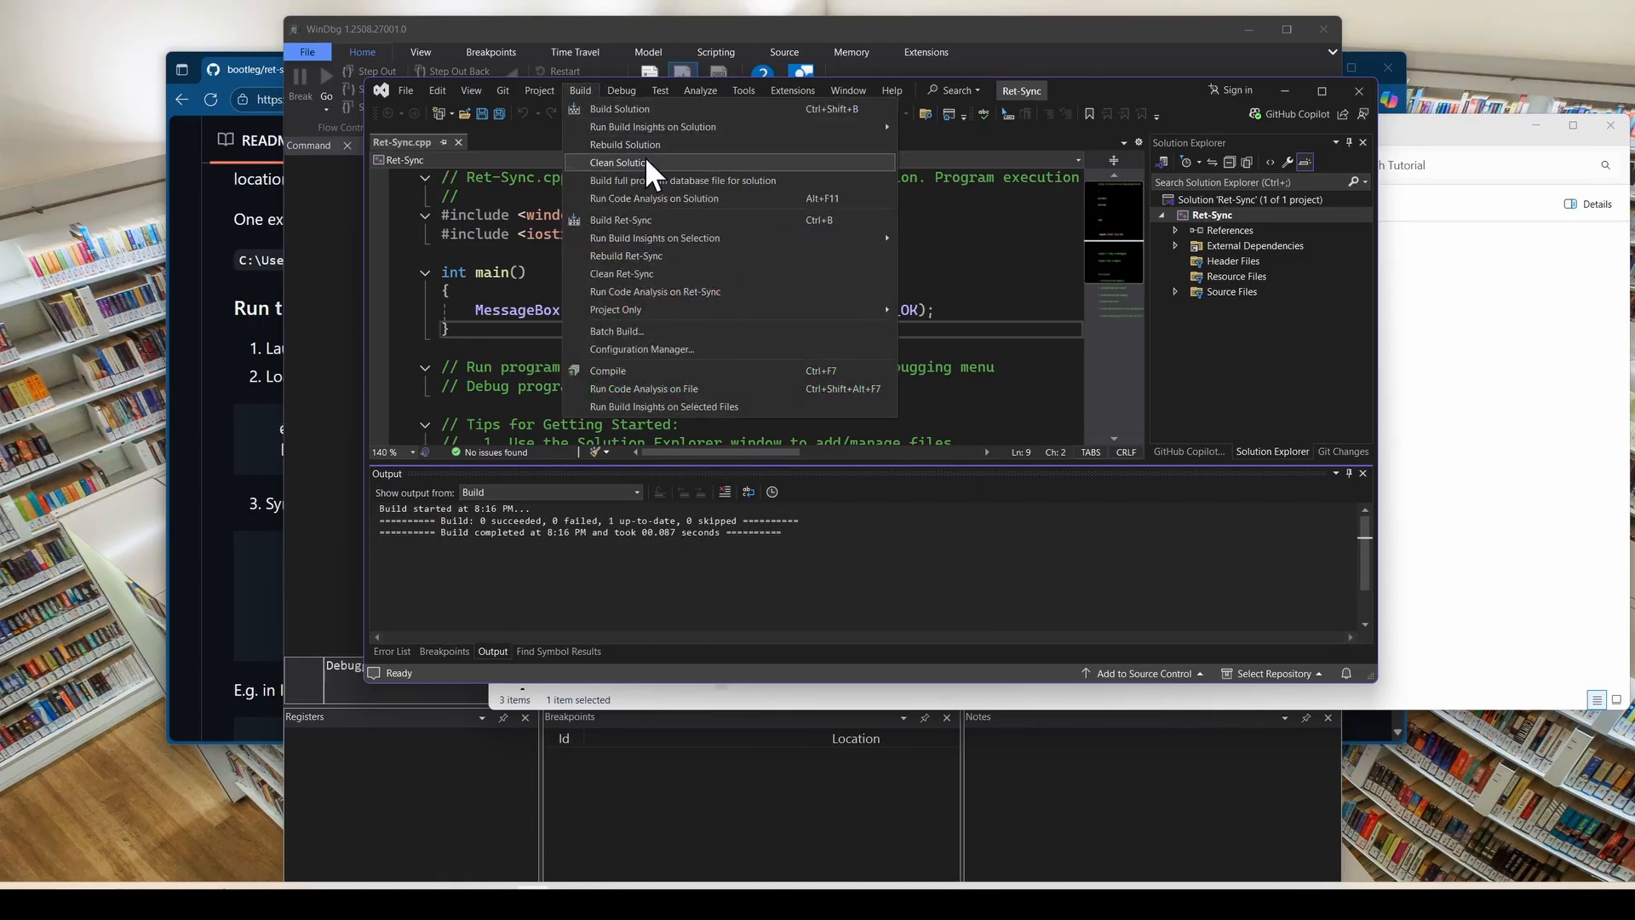
pyautogui.click(661, 161)
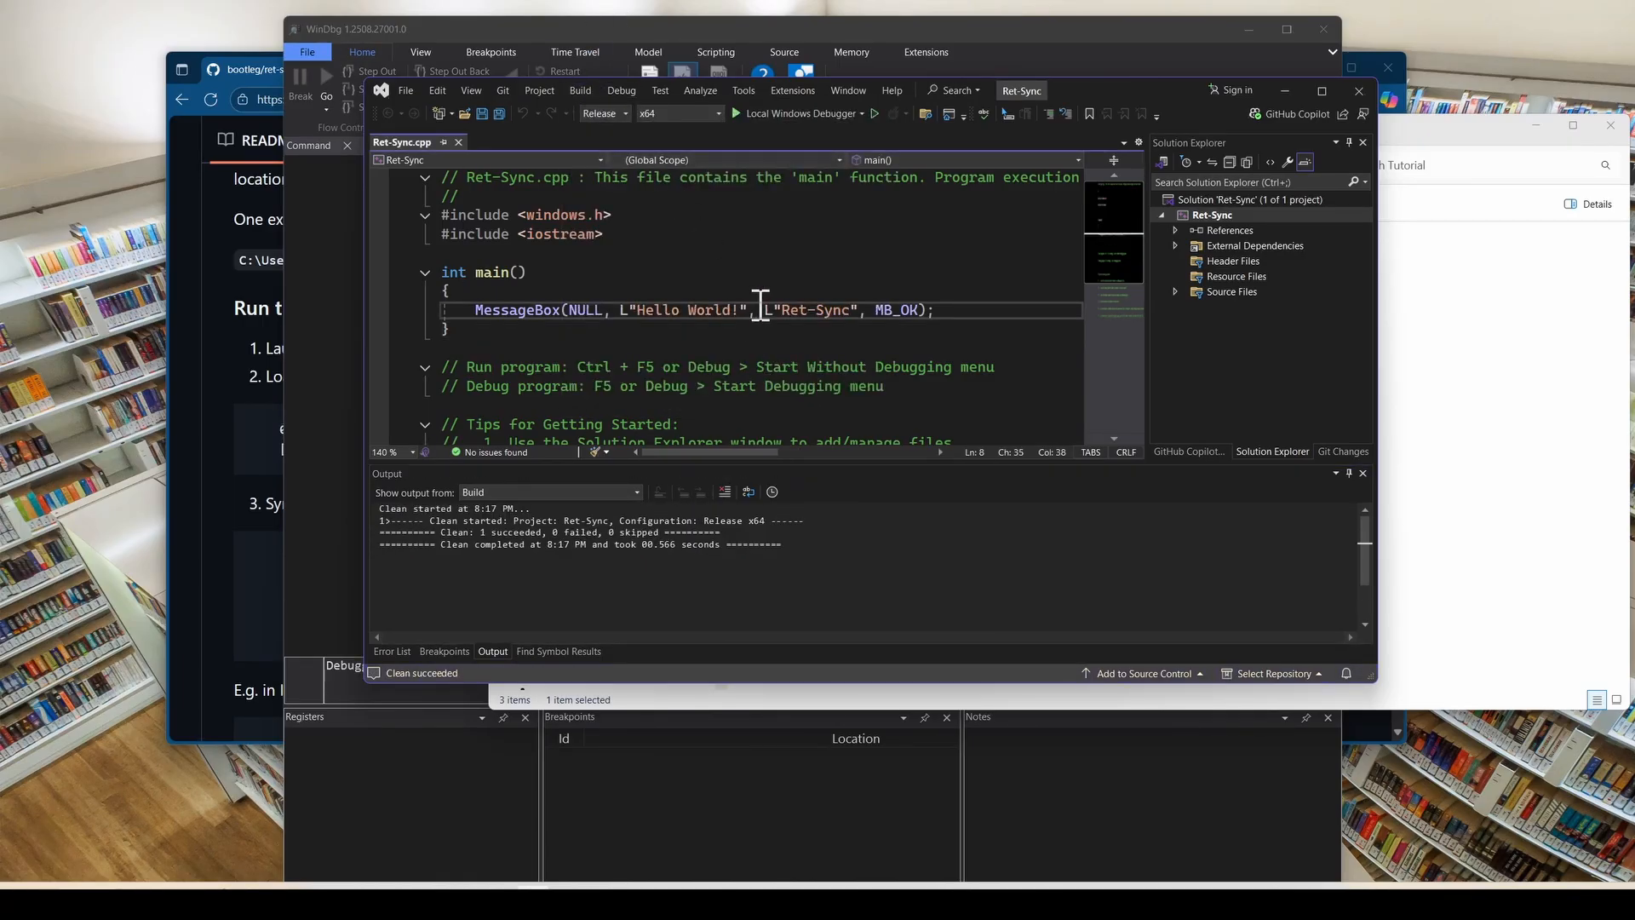
pyautogui.hotkey('ctrl', 'shift', 'b')
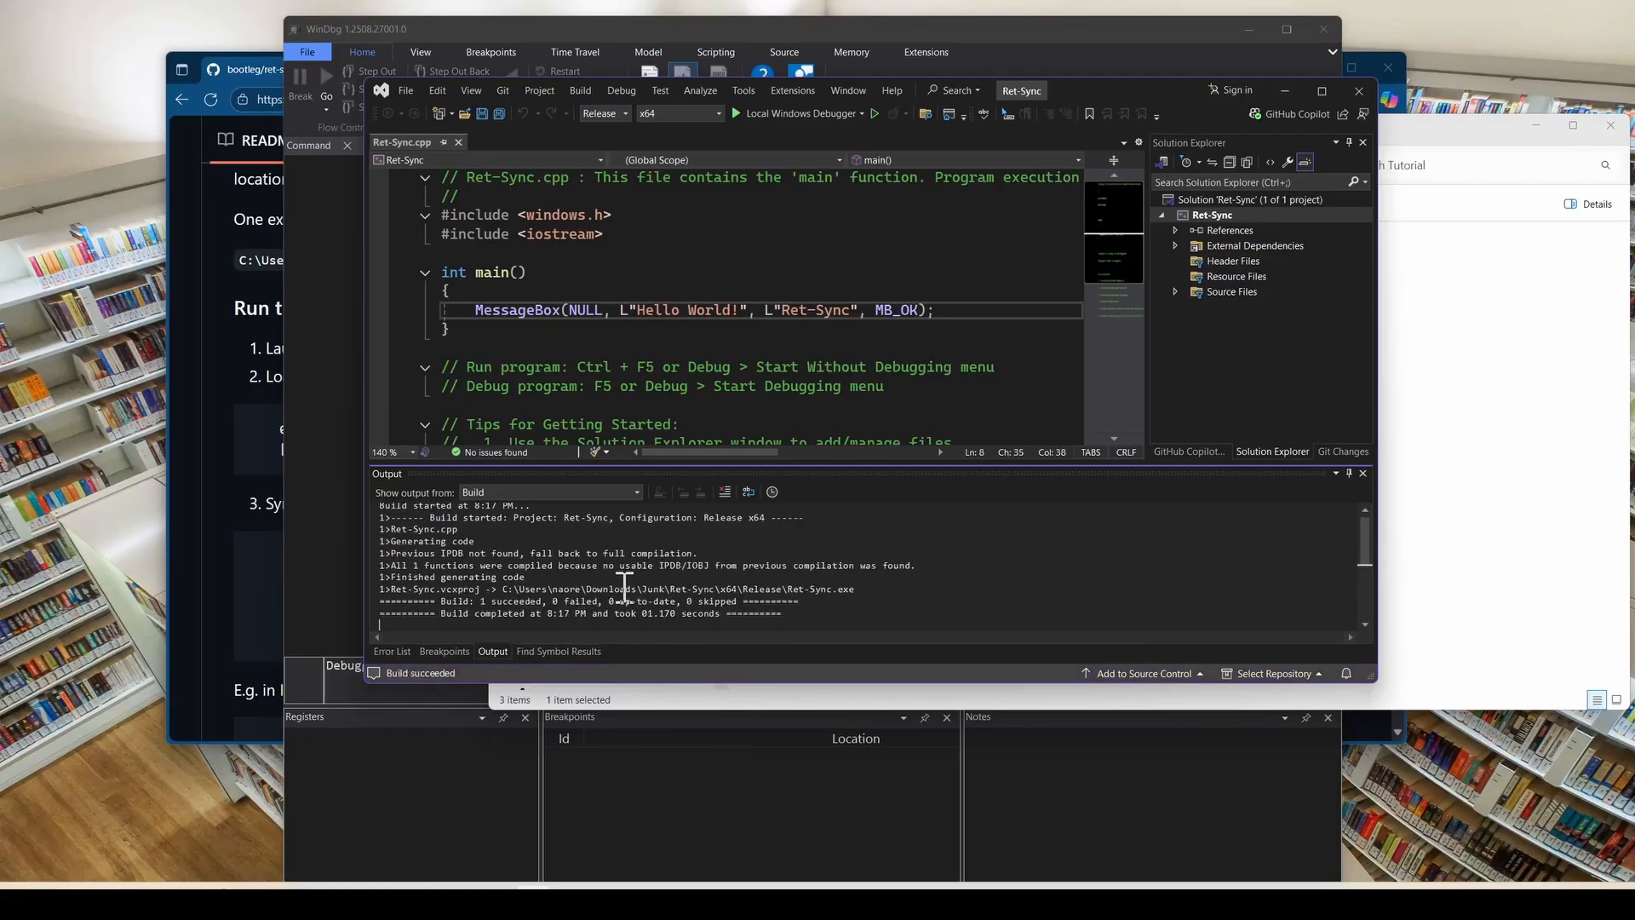
# Copy the Ret-Sync\x64\Release folder path from the build output, open it in a new File Explorer tab, and select Ret-Sync.exe.
pyautogui.moveTo(504, 589); pyautogui.dragTo(759, 594)
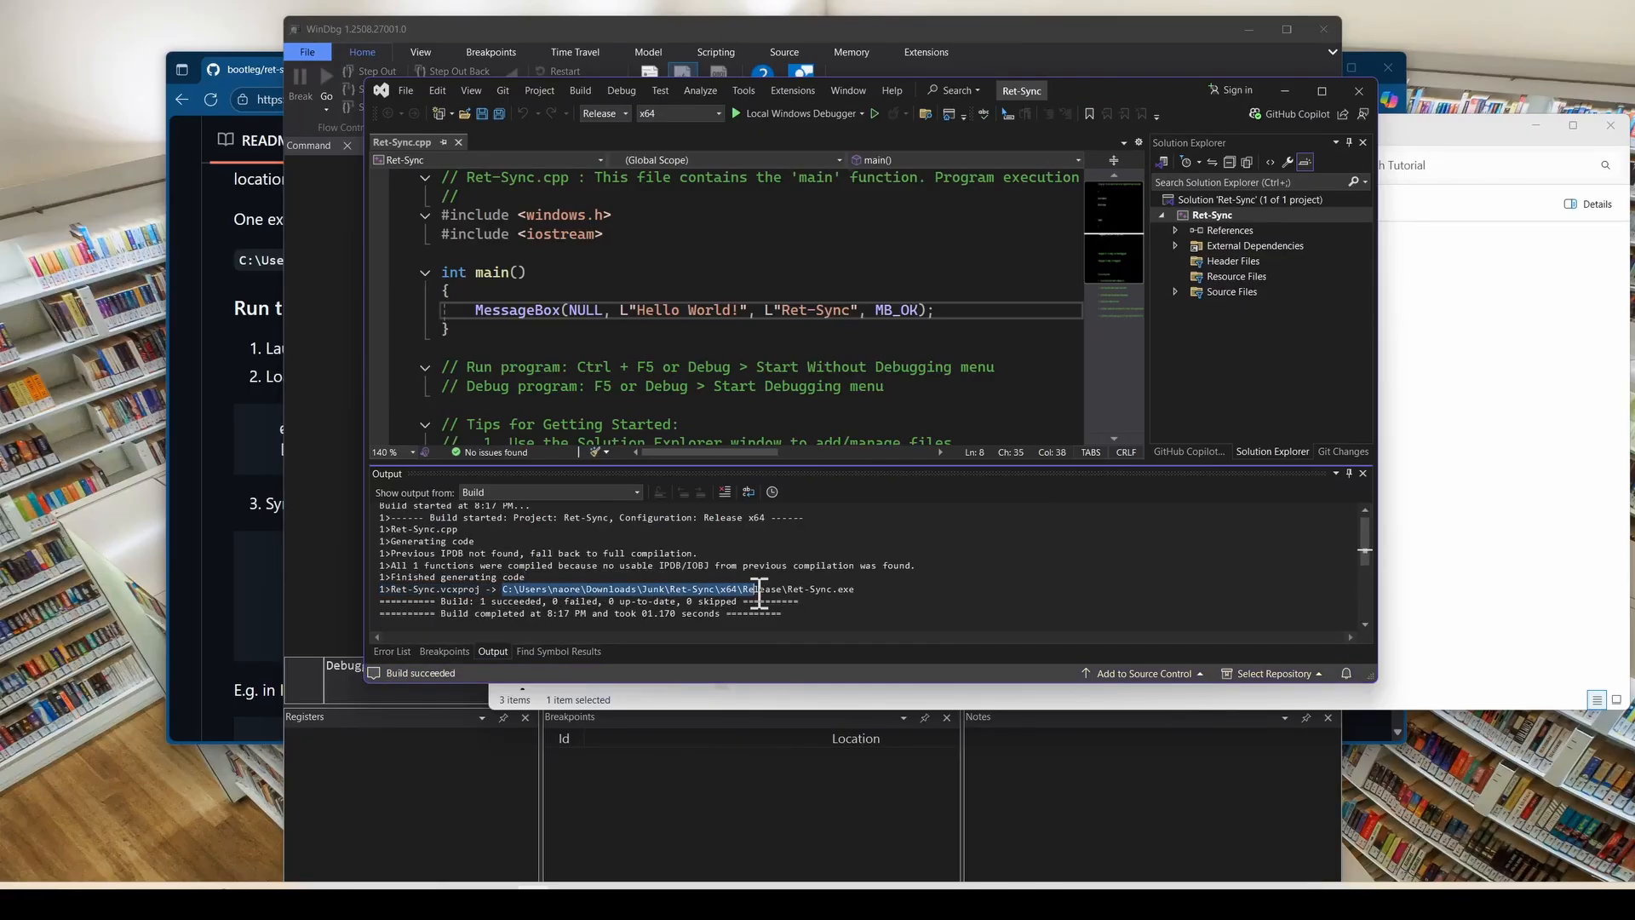
pyautogui.click(1286, 91)
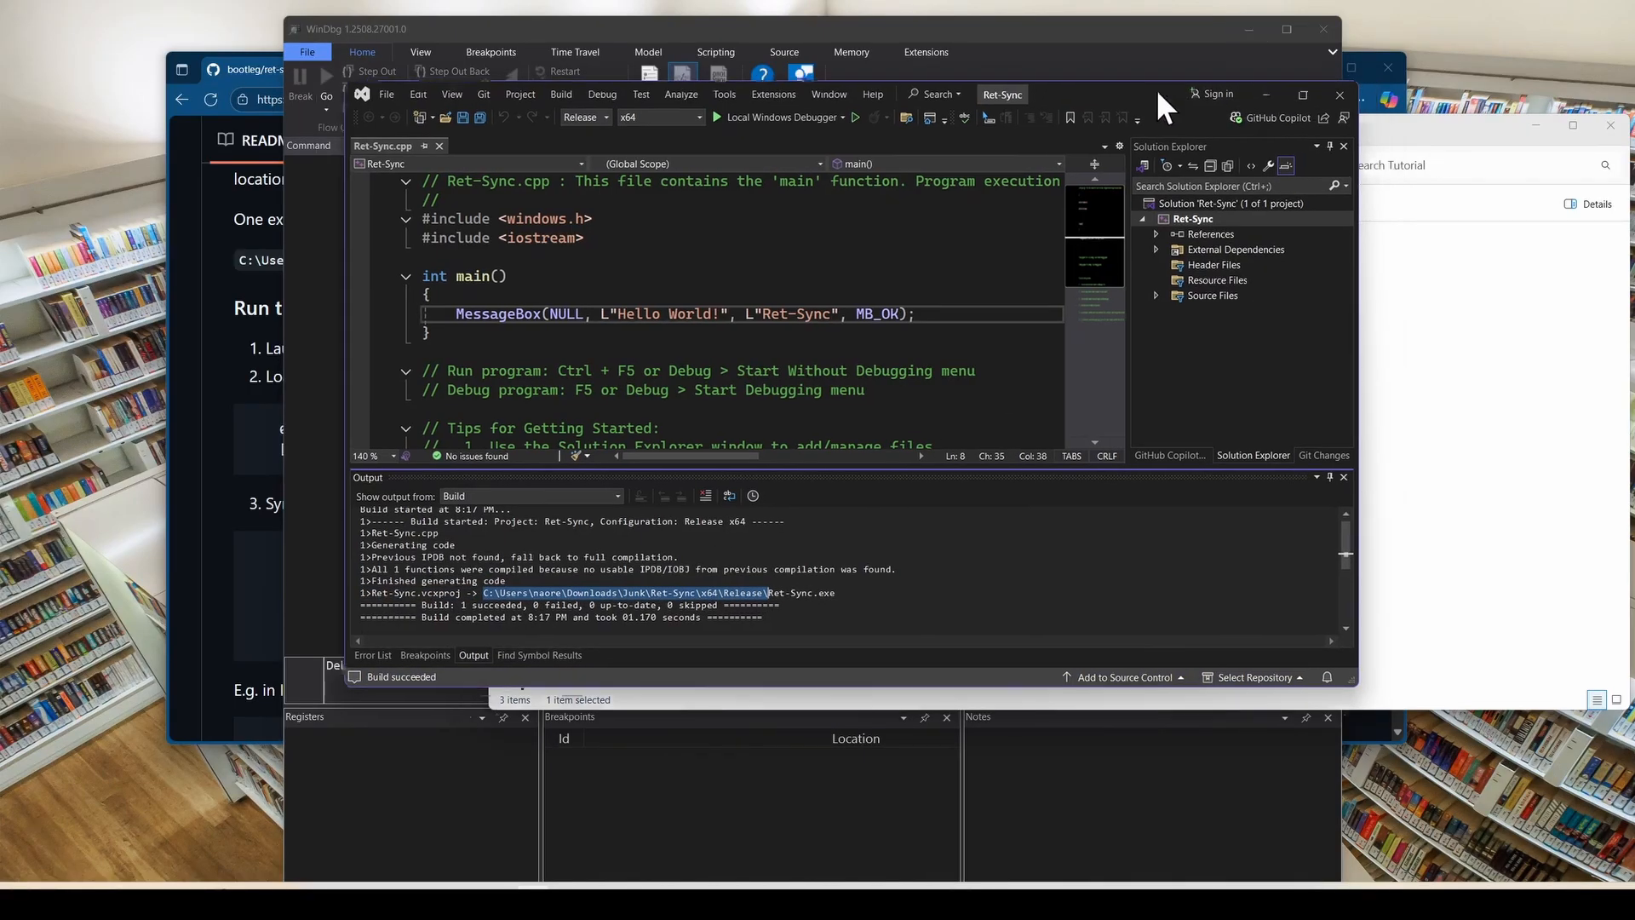
pyautogui.click(1088, 133)
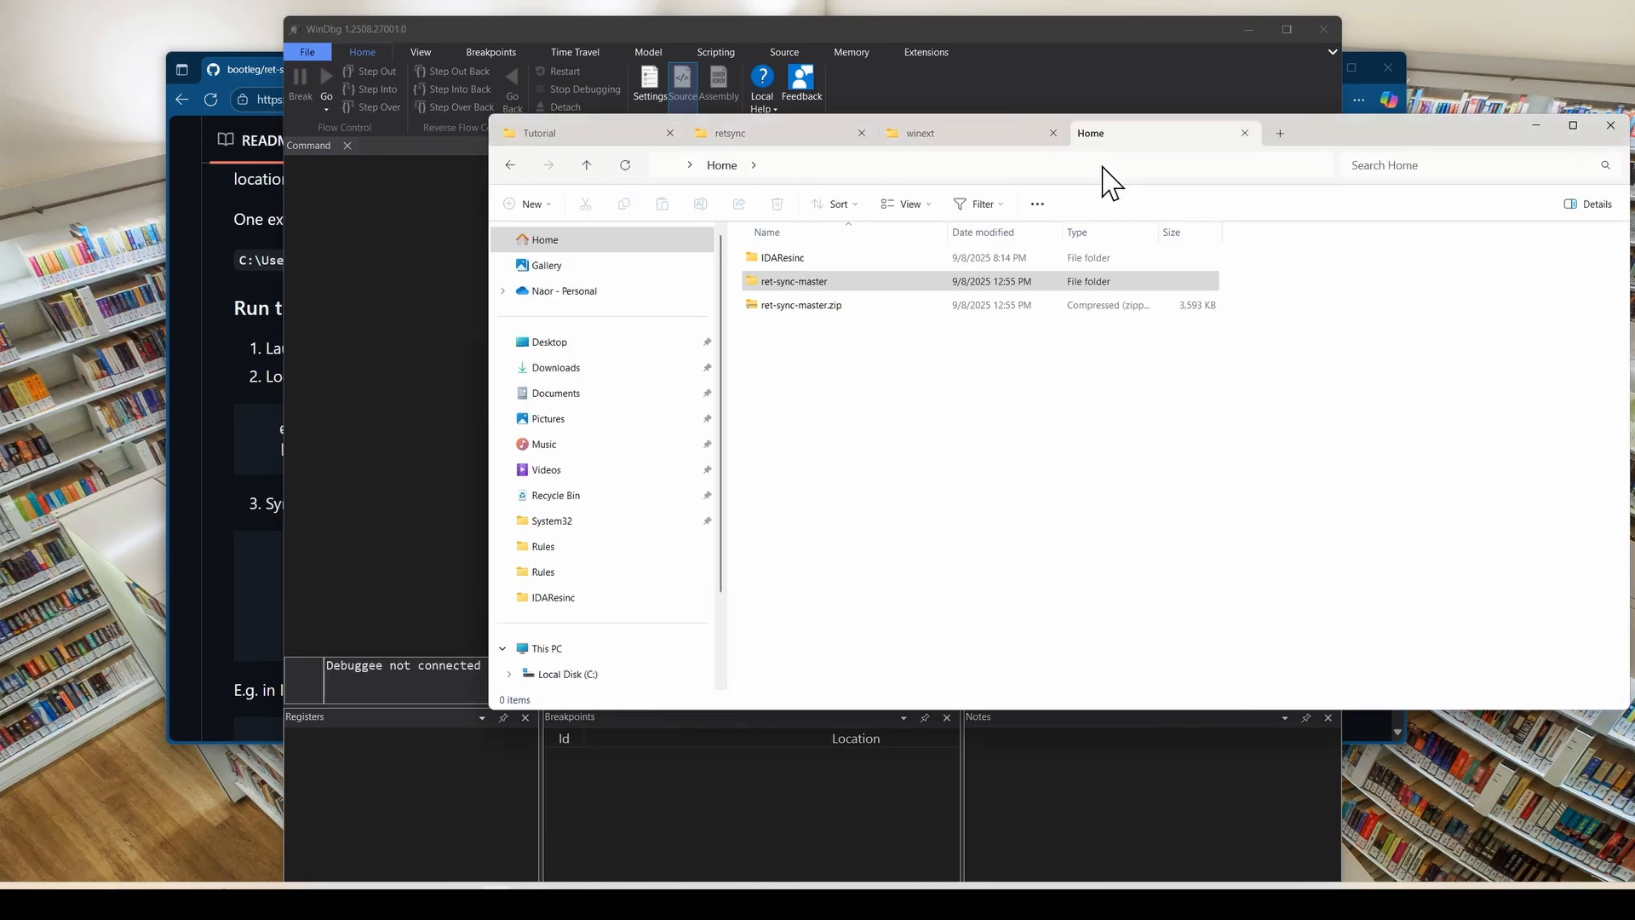
pyautogui.click(1102, 163)
pyautogui.write('C:\\Users\\naore\\Downloads\\Junk\\Ret-Sync\\x64\\Release\\')
pyautogui.press('Return')
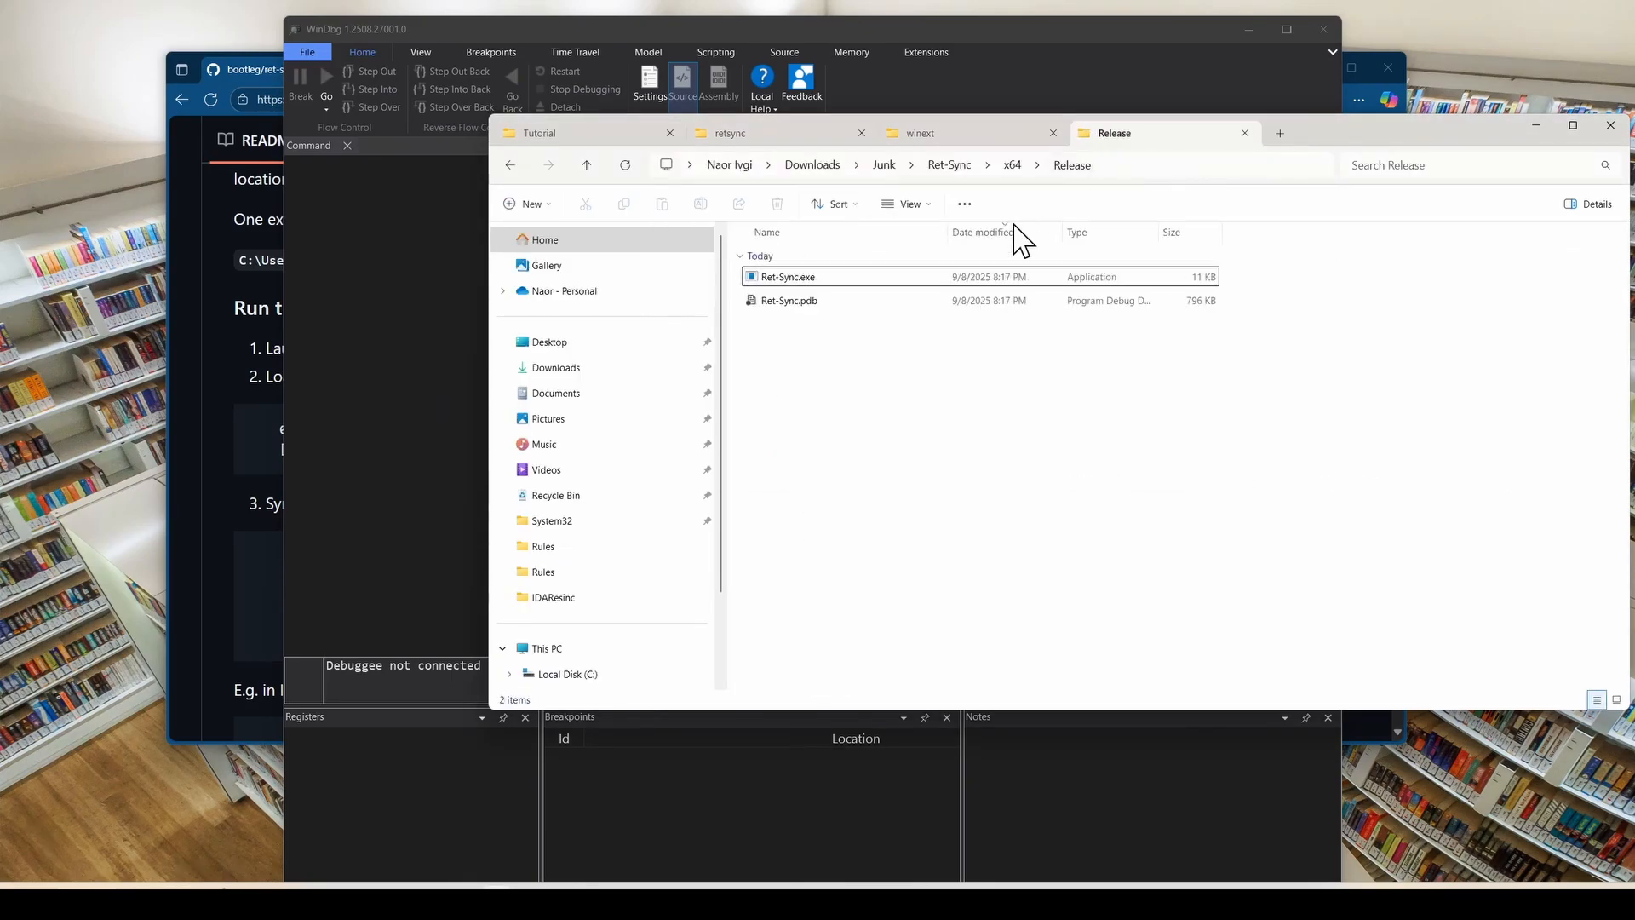
pyautogui.click(858, 281)
pyautogui.hotkey('ctrl', 'c')
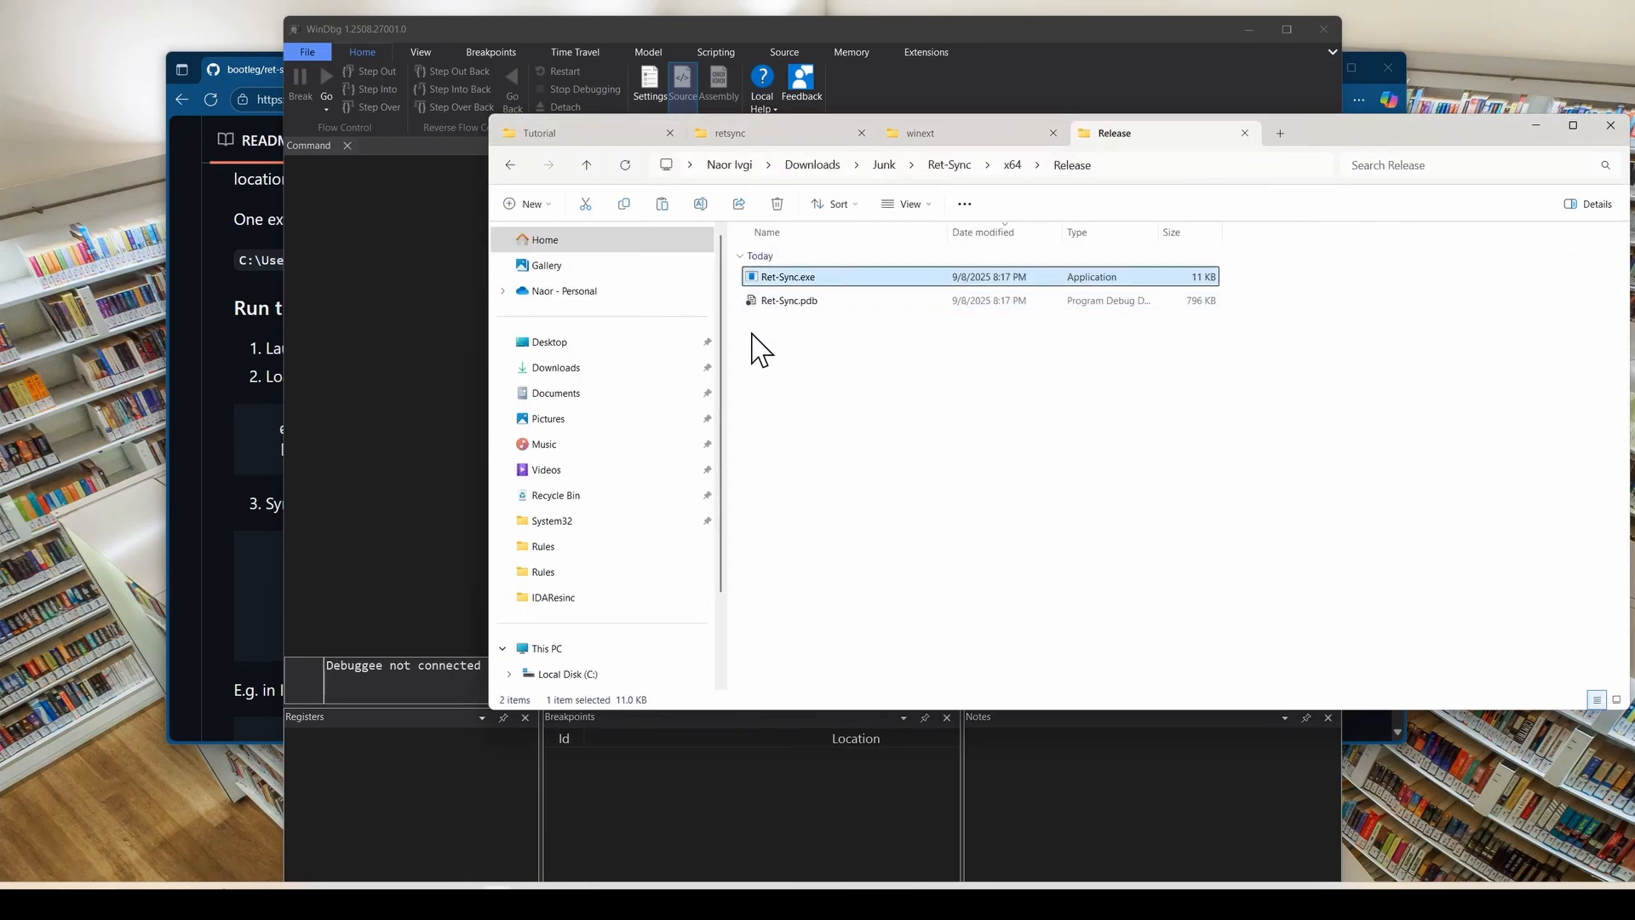
# Copy the Release folder path, switch to WinDbg, and launch Ret-Sync.exe from that folder as the debug target.
pyautogui.click(1230, 162)
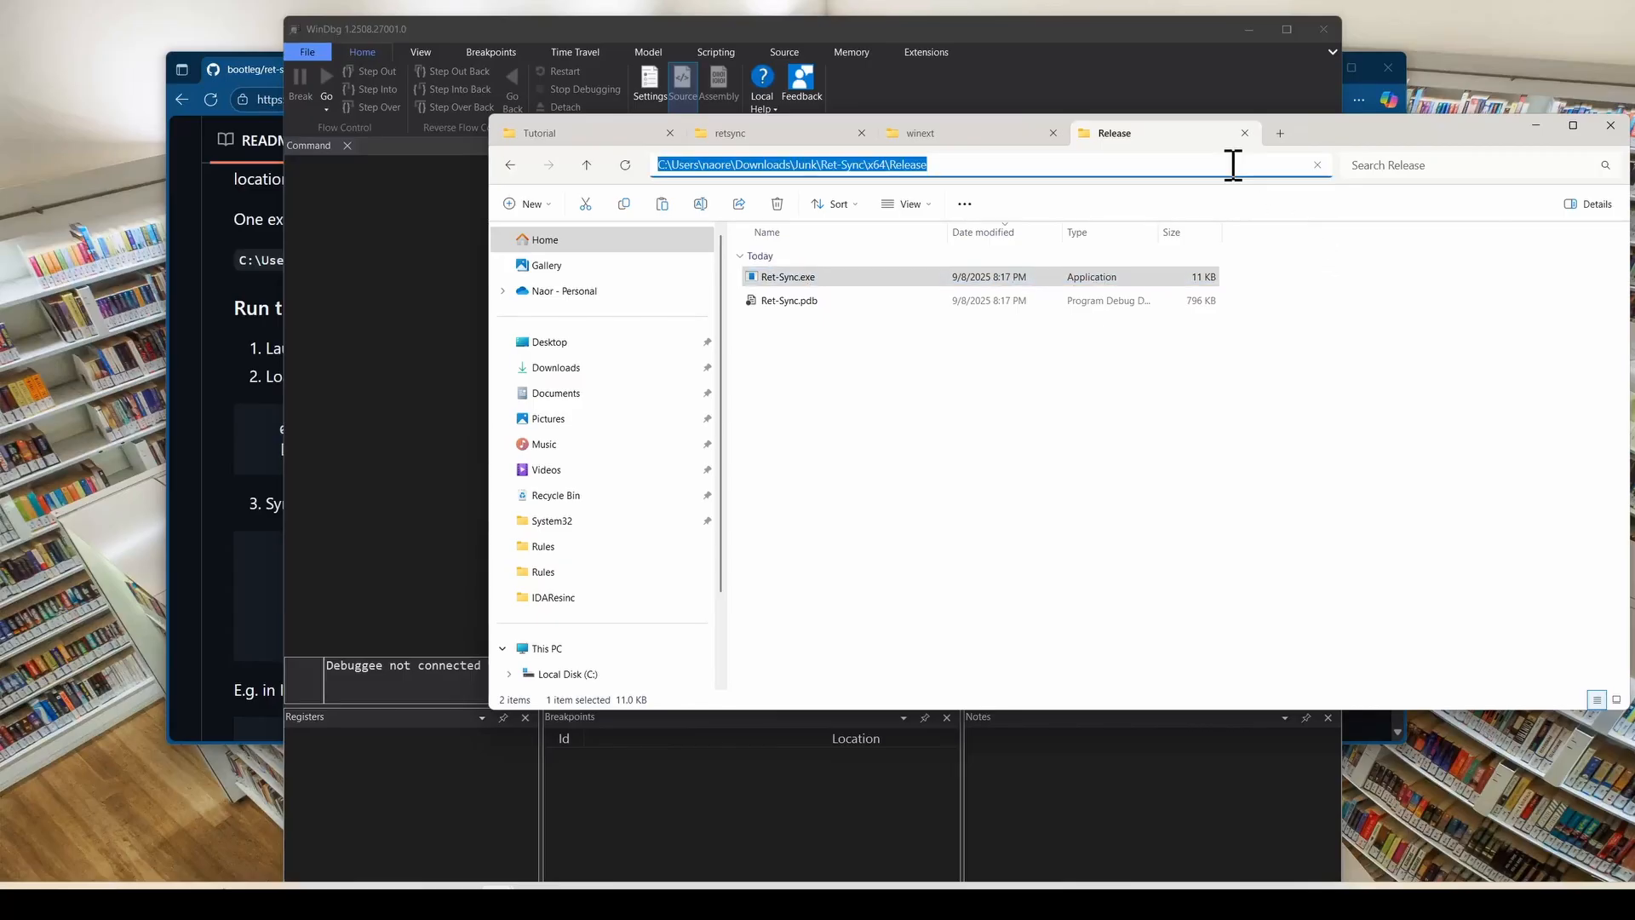
pyautogui.click(300, 53)
pyautogui.click(503, 187)
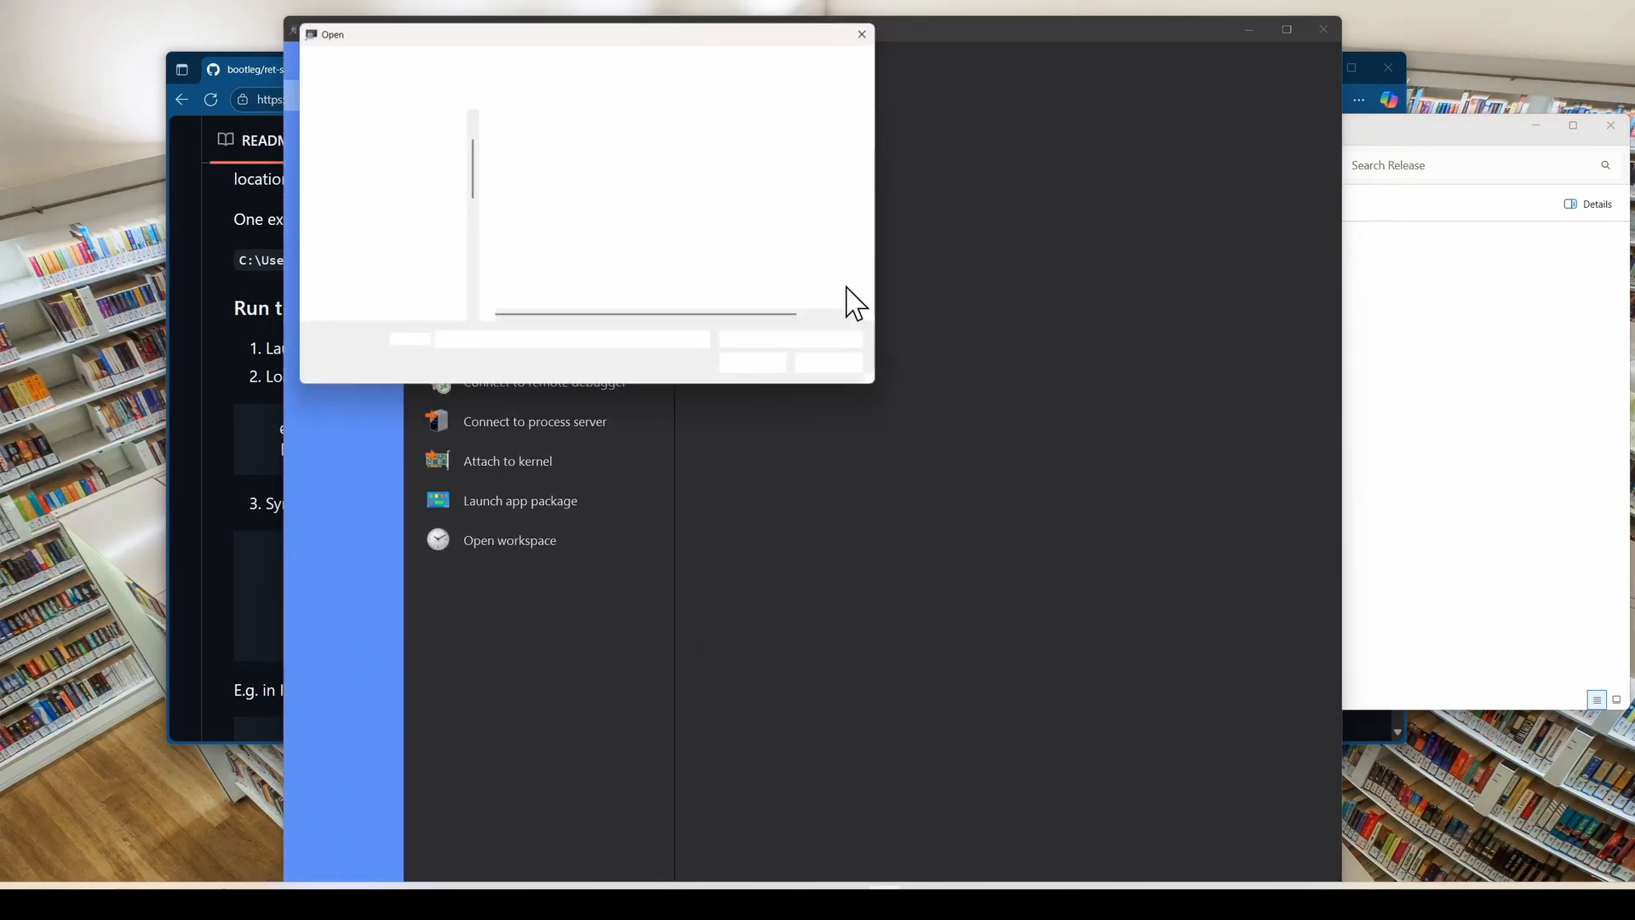
pyautogui.click(613, 62)
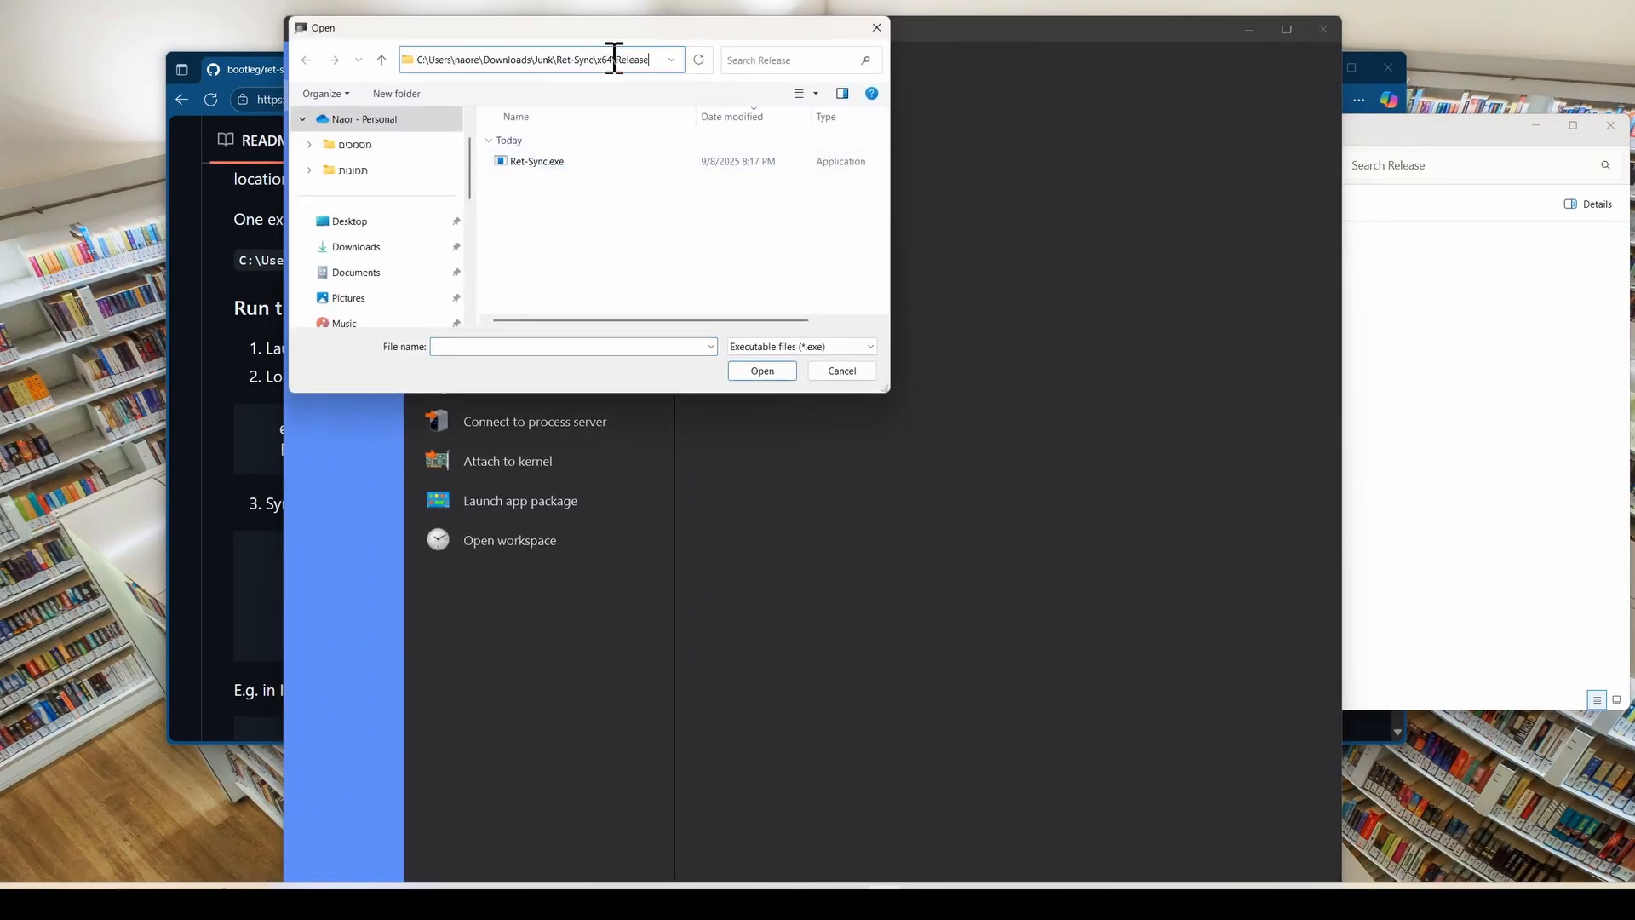
pyautogui.press('Escape')
pyautogui.doubleClick(568, 162)
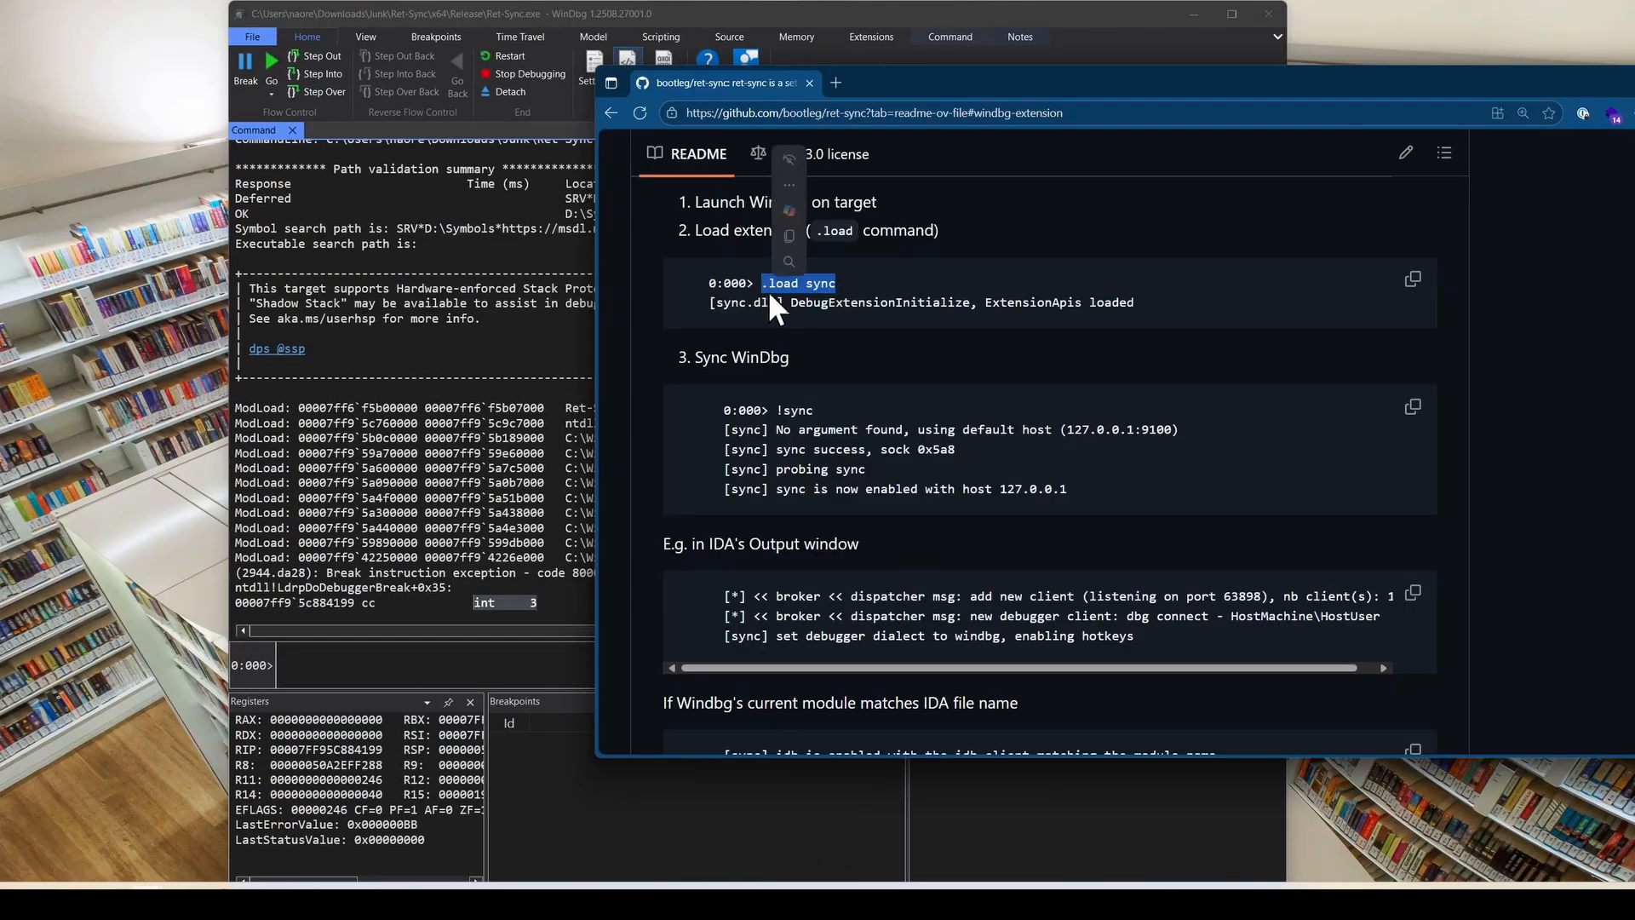
# Load the sync extension in WinDbg with the README command .load sync.
pyautogui.click(438, 613)
pyautogui.hotkey('ctrl', 'v')
pyautogui.press('Return')
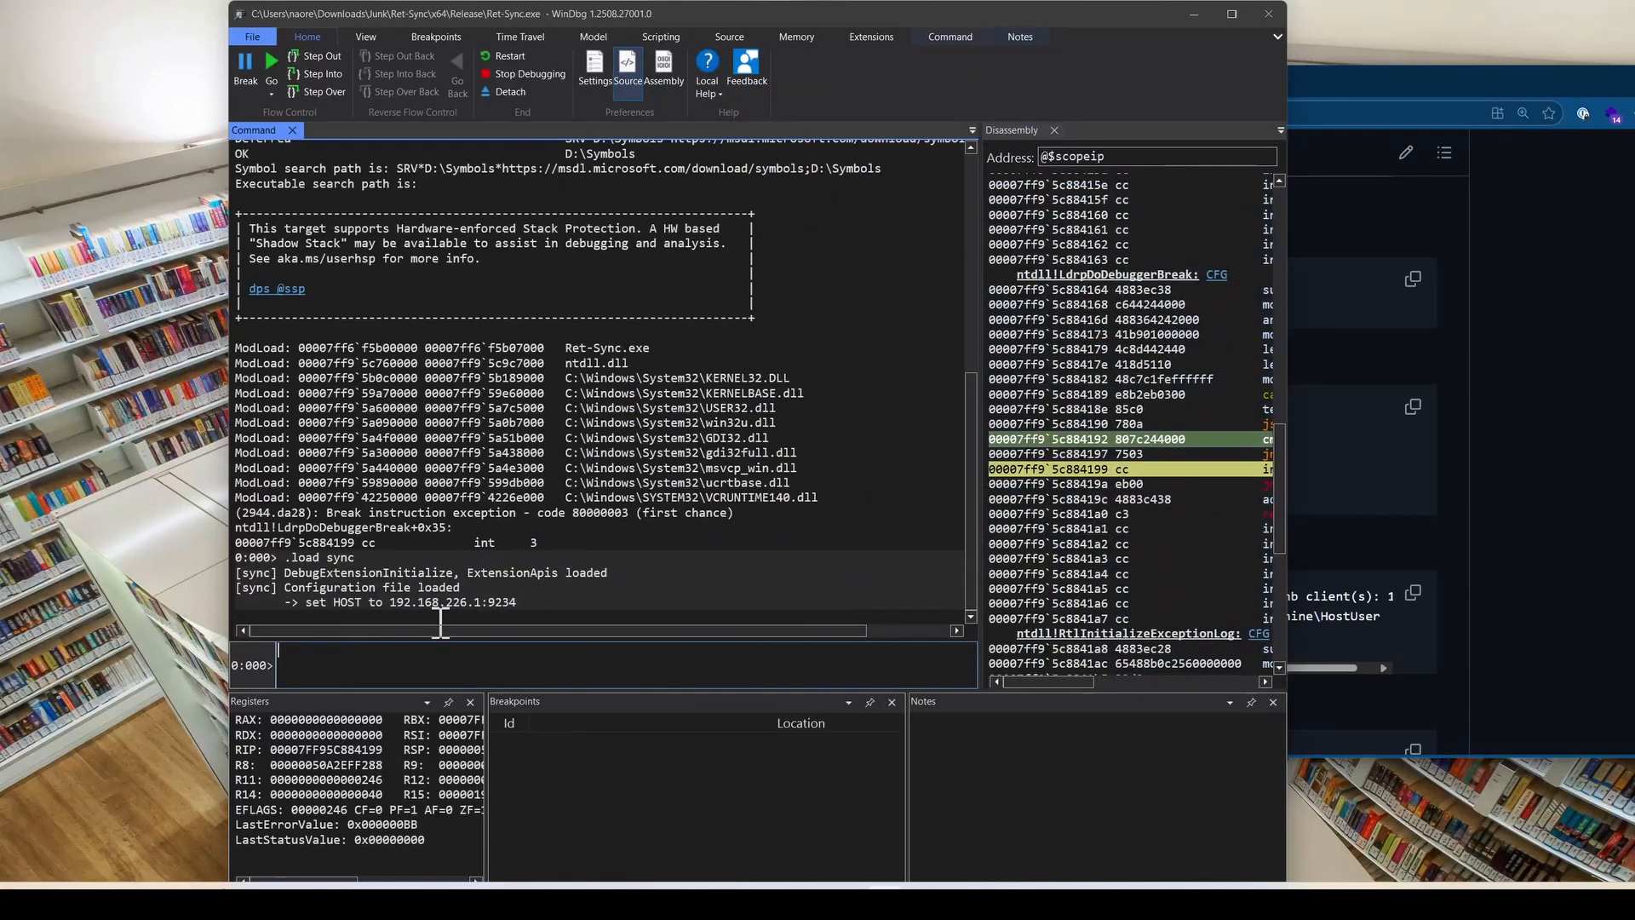
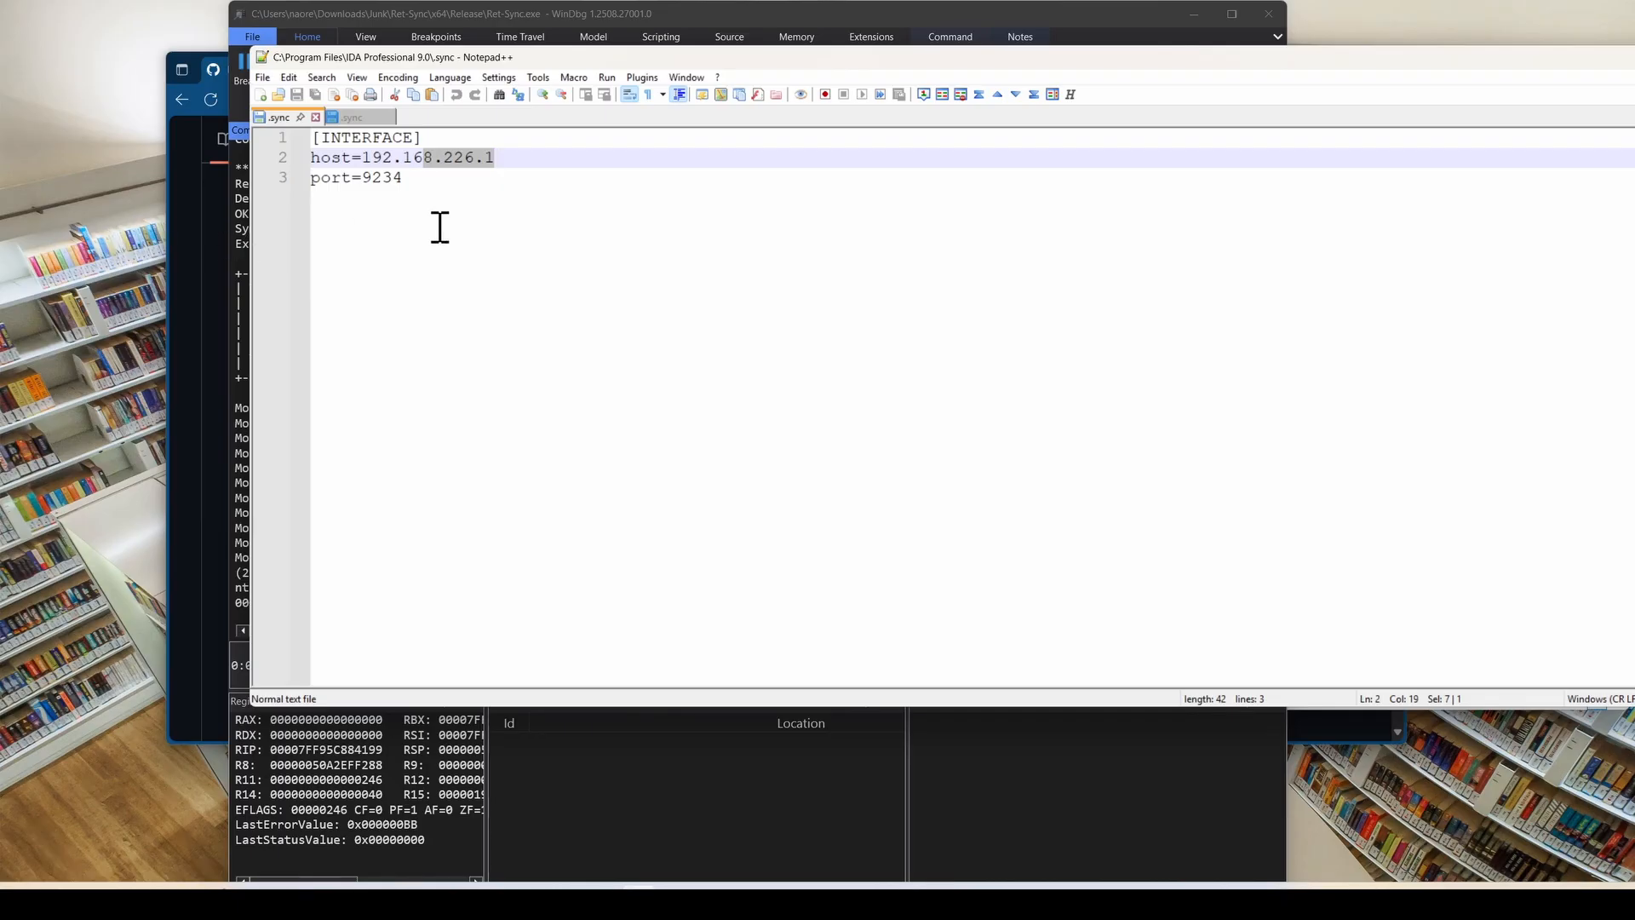
# Examine the host and port in the user profile's .sync file in Notepad++, and compare them with the host reported in WinDbg.
pyautogui.click(353, 117)
pyautogui.press('Up')
pyautogui.press('Up')
pyautogui.press('Up')
pyautogui.press('Up')
pyautogui.moveTo(545, 153); pyautogui.dragTo(282, 186)
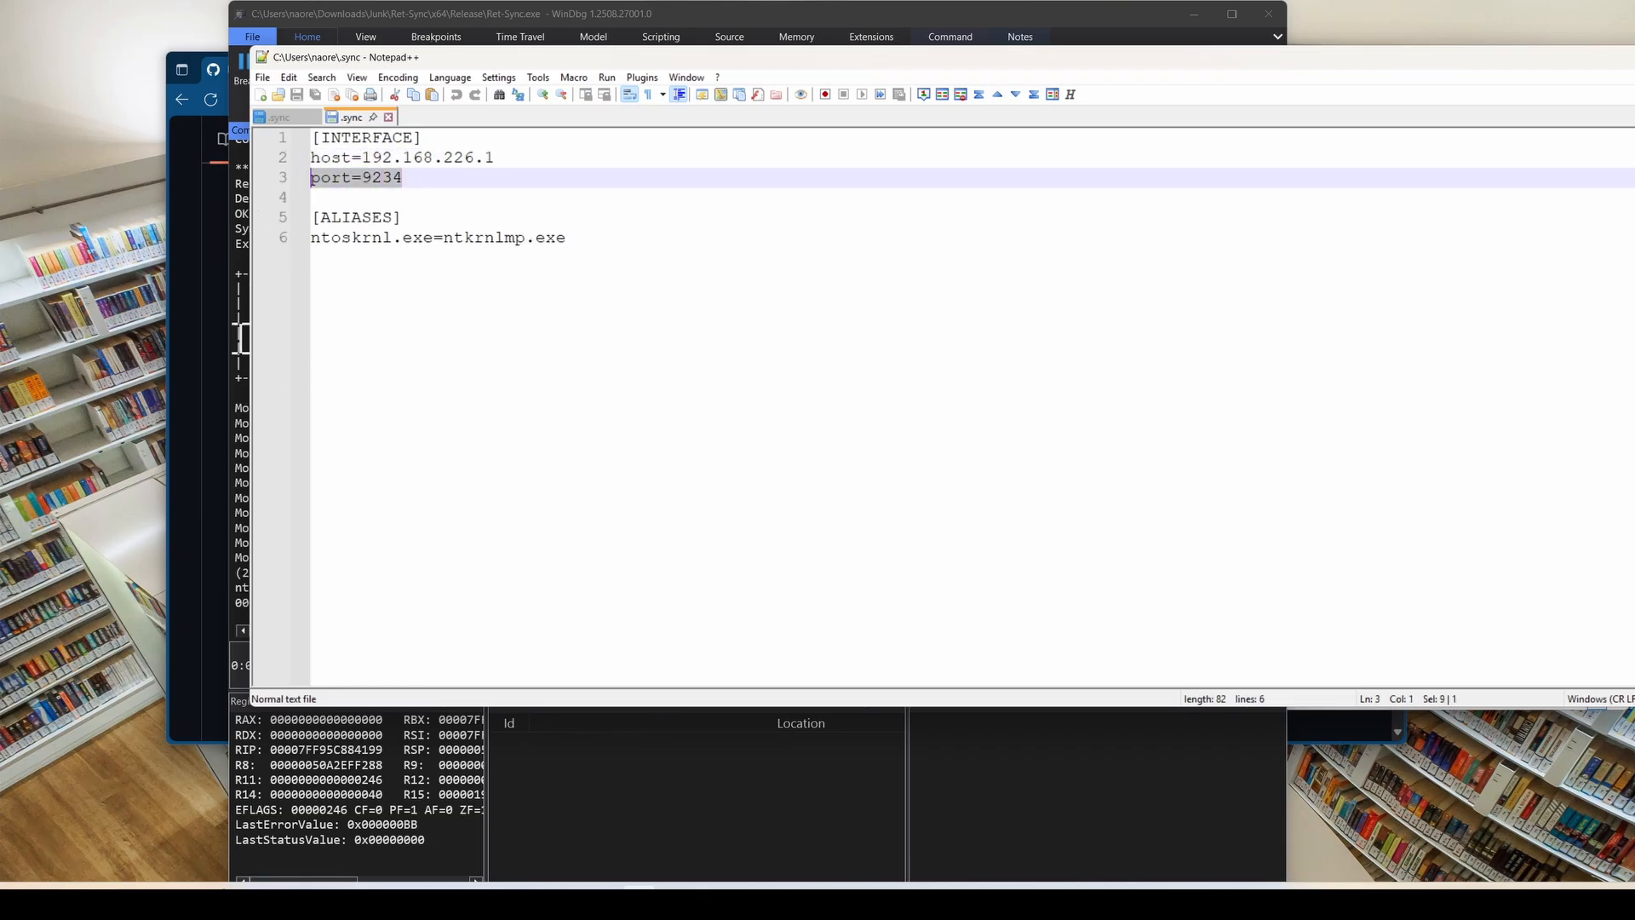
pyautogui.moveTo(517, 604); pyautogui.dragTo(363, 606)
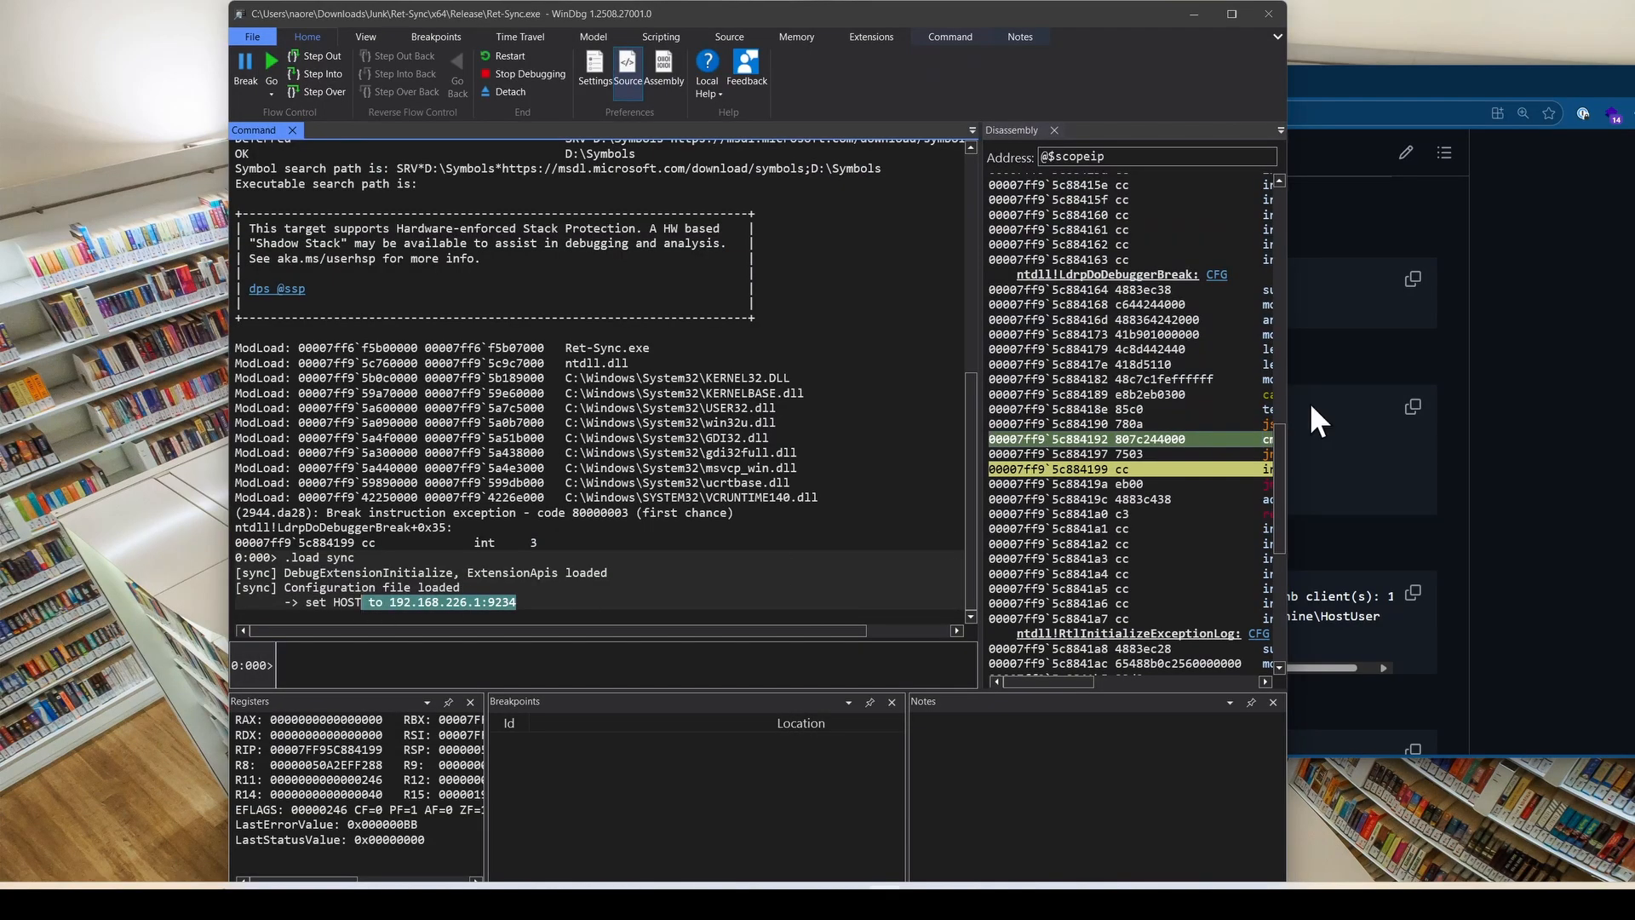
# Take the !sync command from the README and run it in WinDbg to start synchronization.
pyautogui.click(1316, 258)
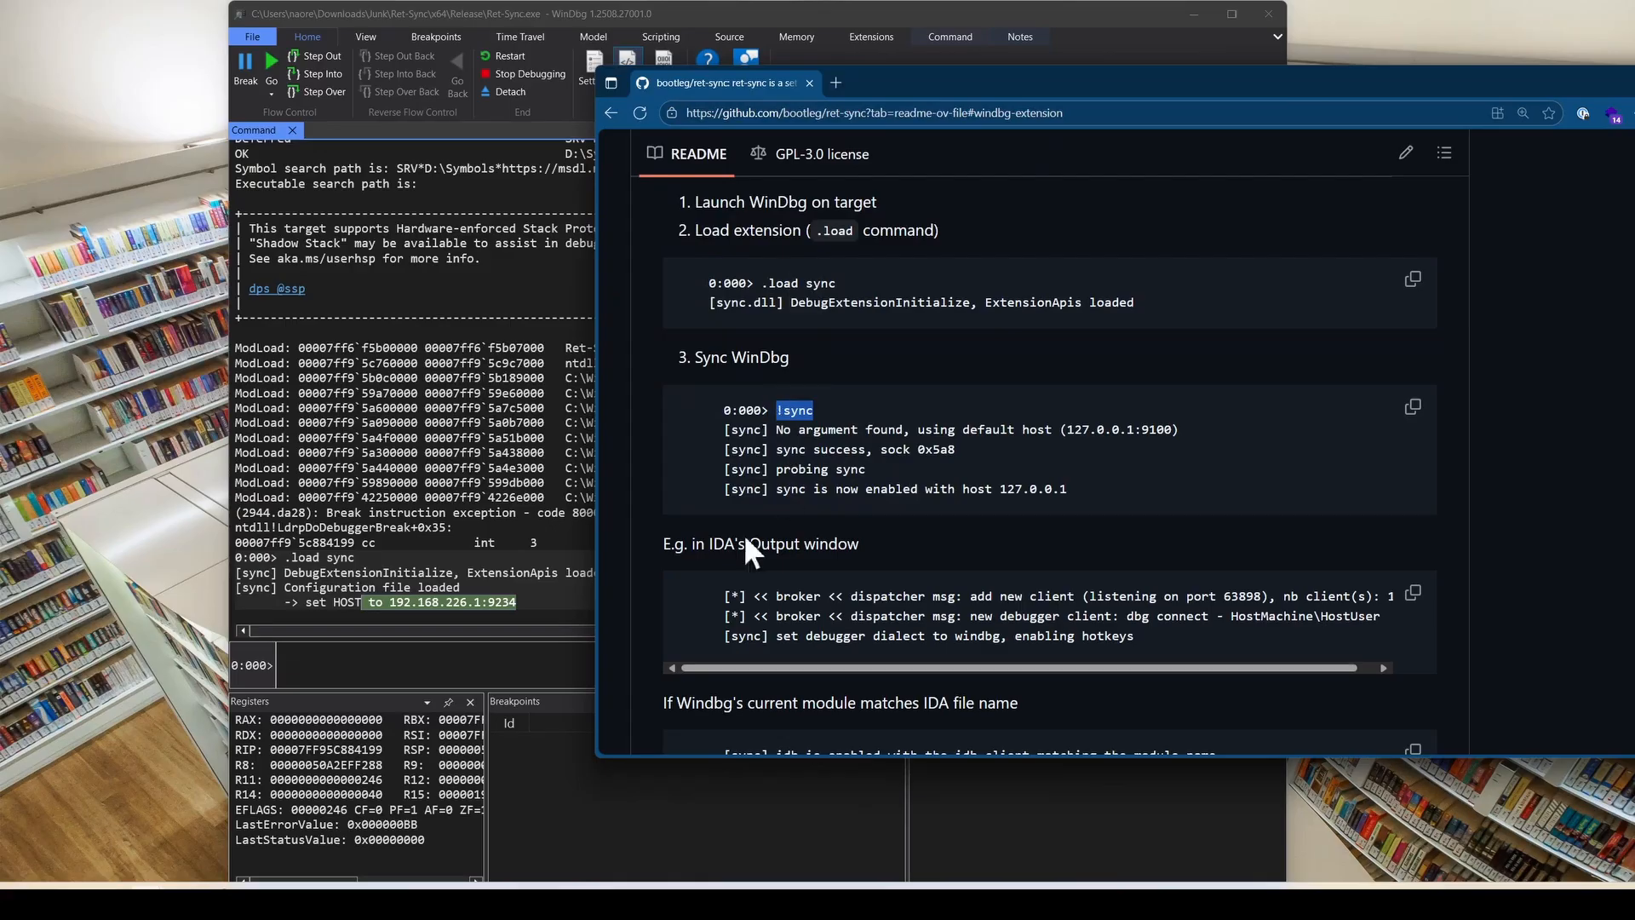
pyautogui.click(454, 643)
pyautogui.write('!sync')
pyautogui.press('Return')
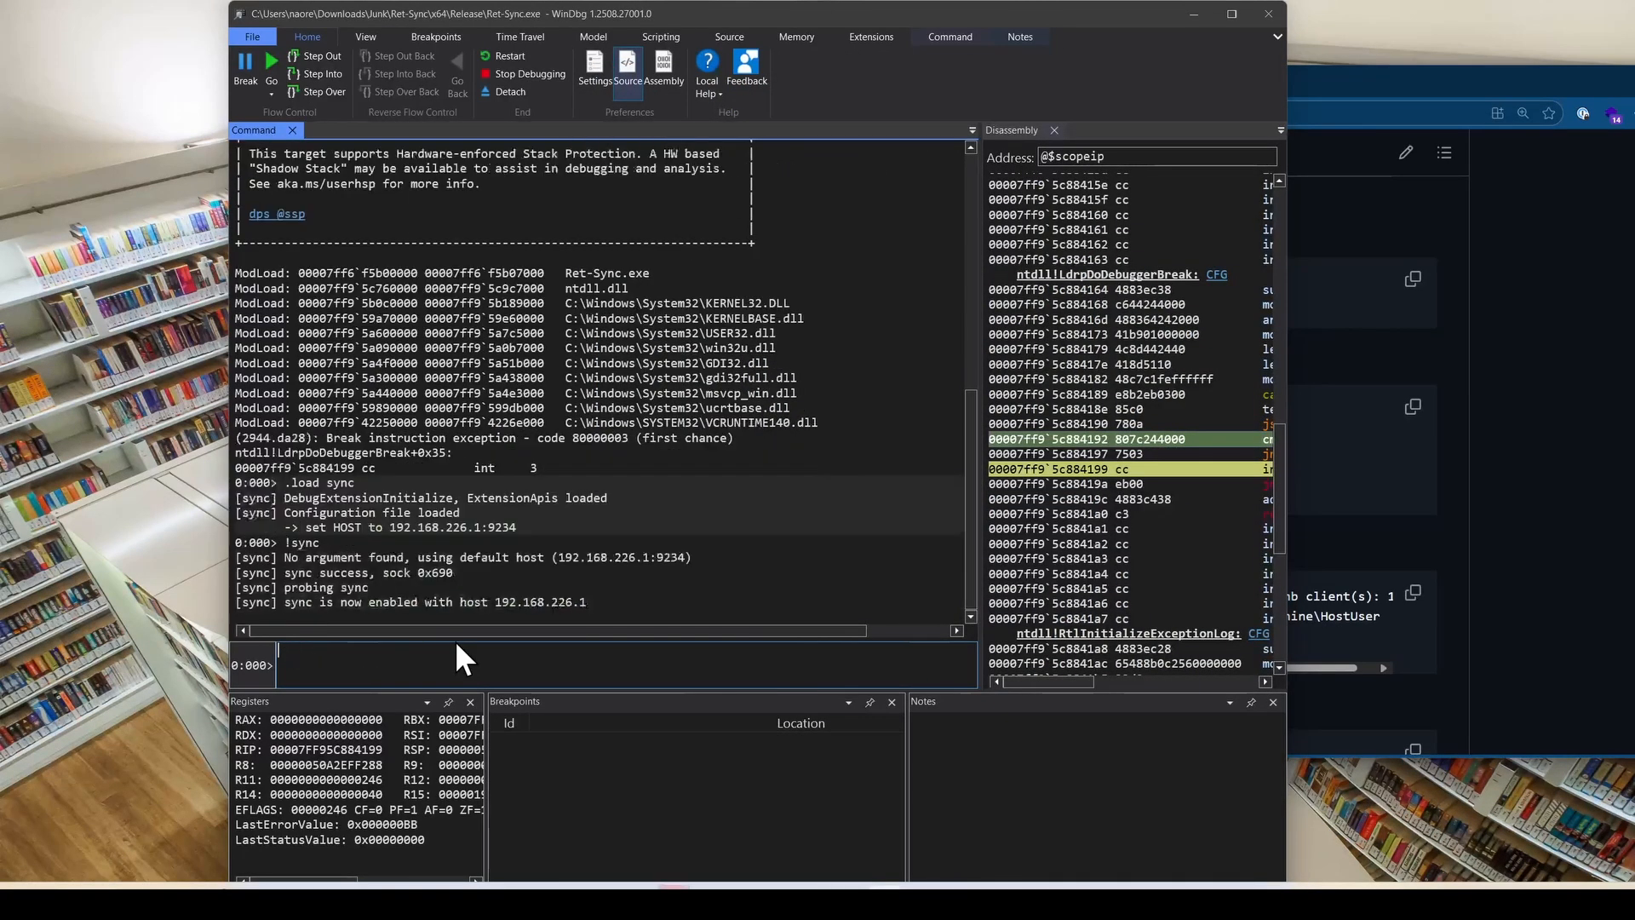
# Switch to the IDA window showing ntdll.dll, reposition it, and start a new IDA instance.
pyautogui.click(691, 882)
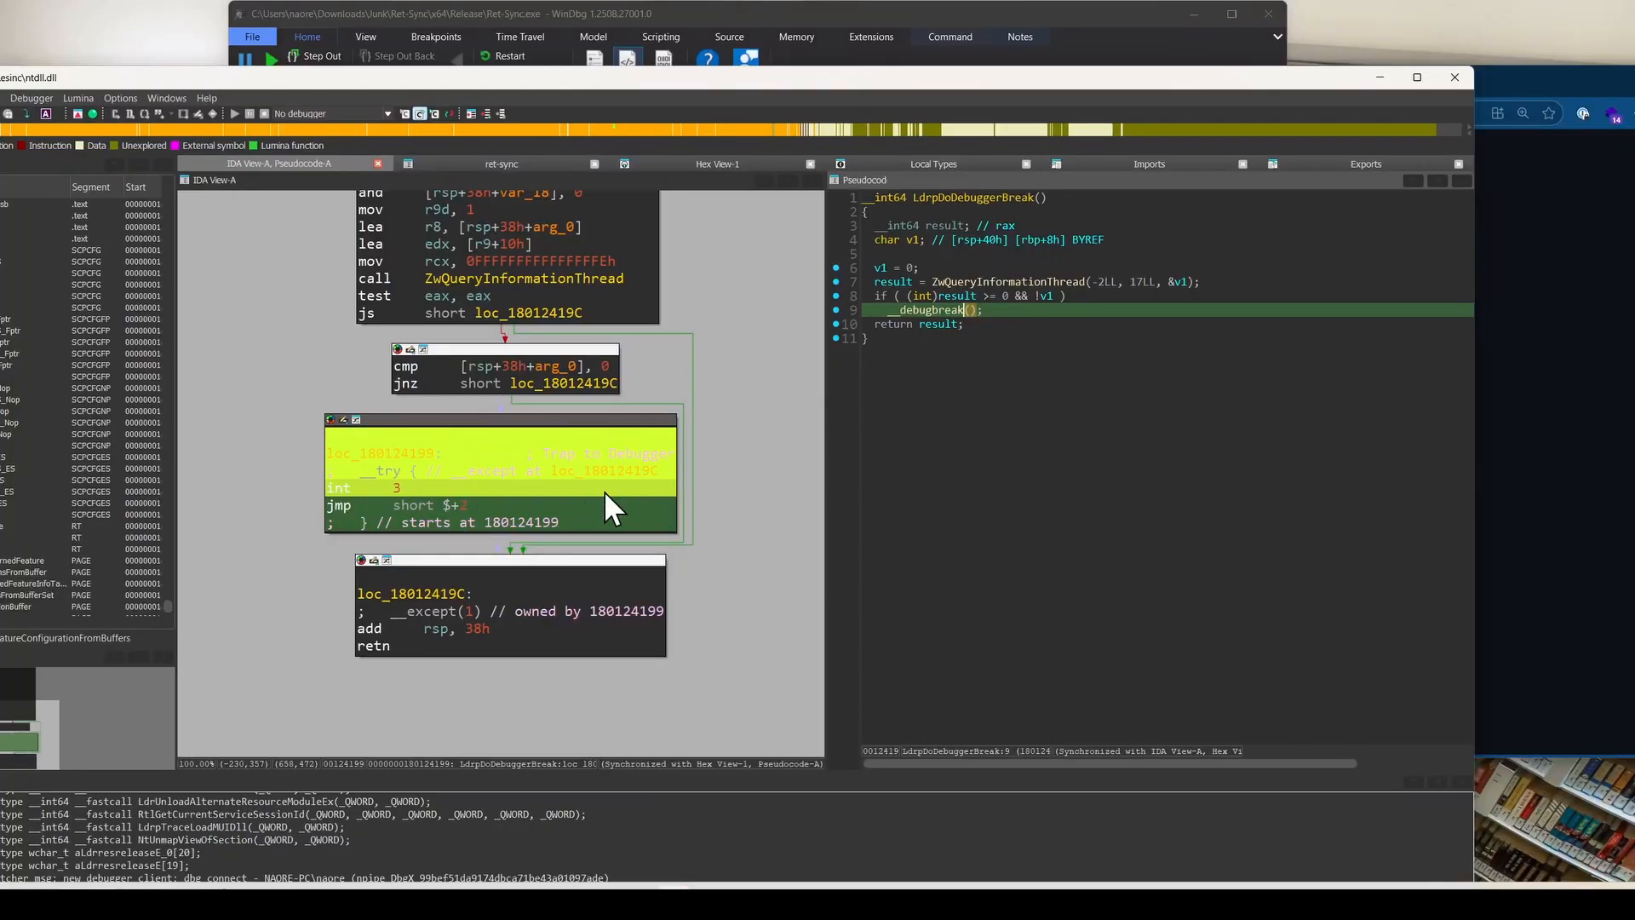
pyautogui.moveTo(350, 79); pyautogui.dragTo(937, 110)
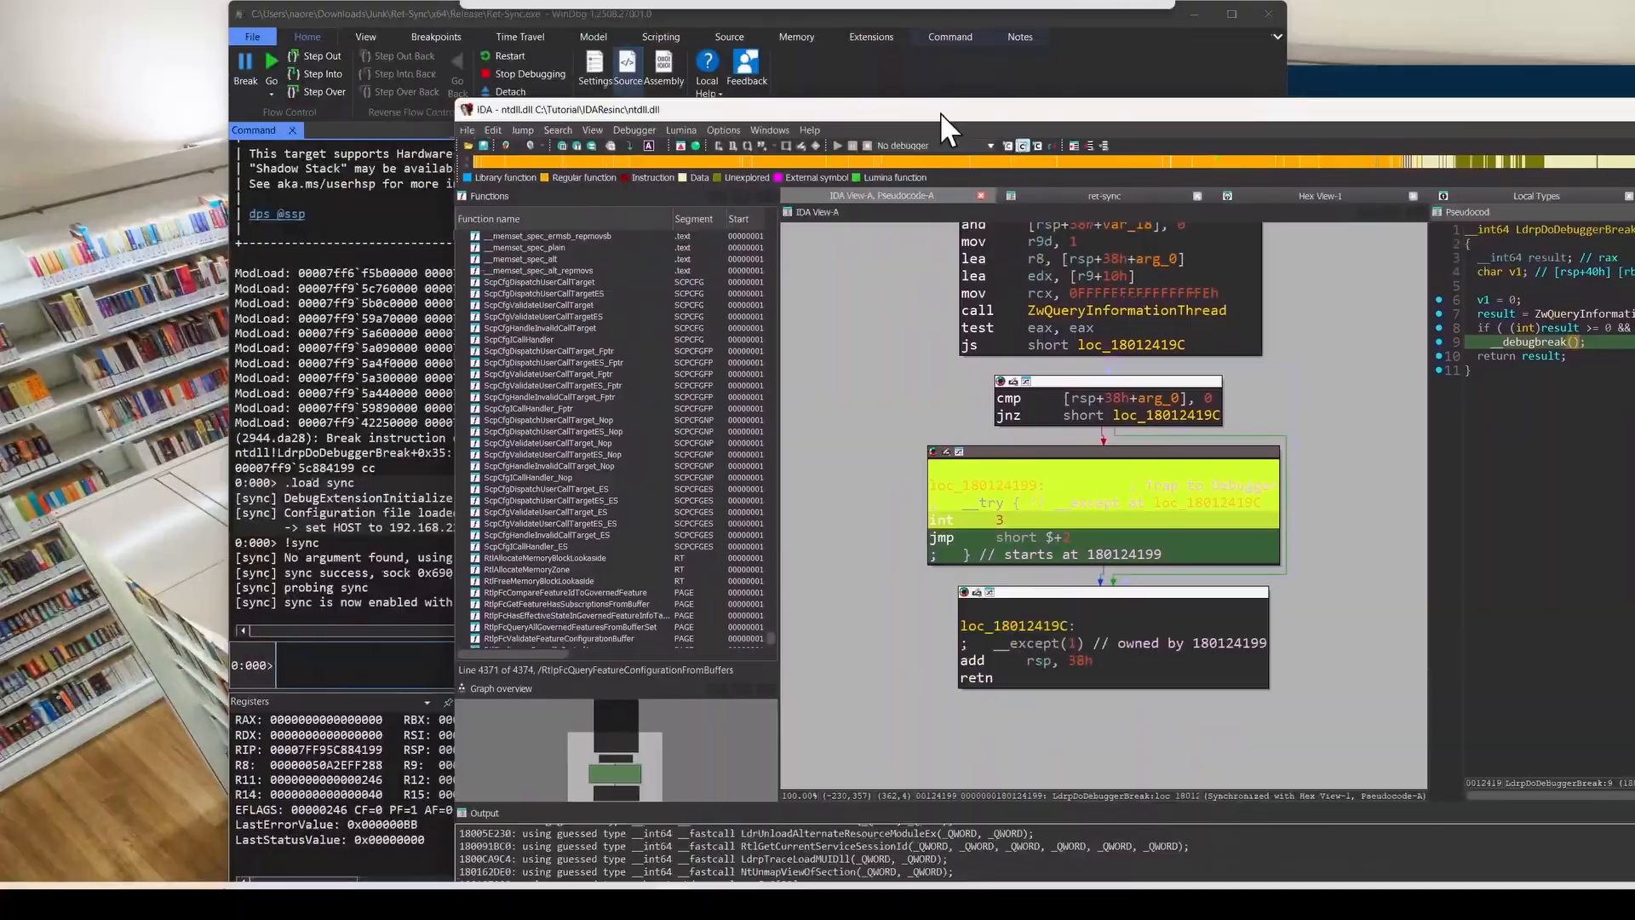
pyautogui.click(335, 667)
pyautogui.moveTo(1509, 110); pyautogui.dragTo(1163, 24)
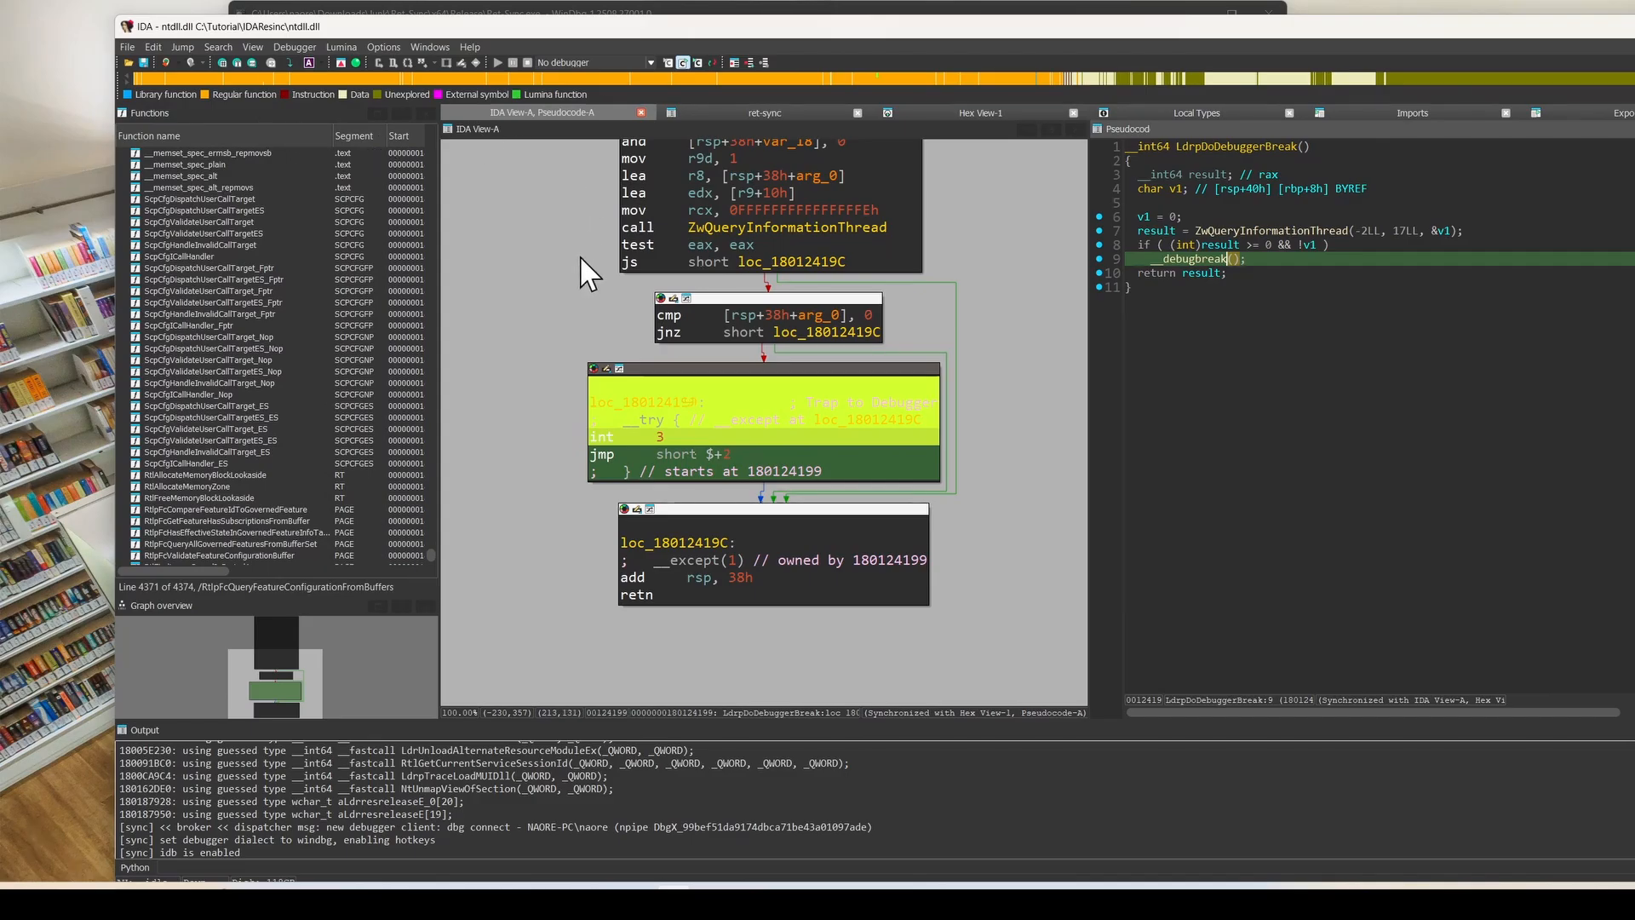
pyautogui.click(127, 47)
pyautogui.click(170, 64)
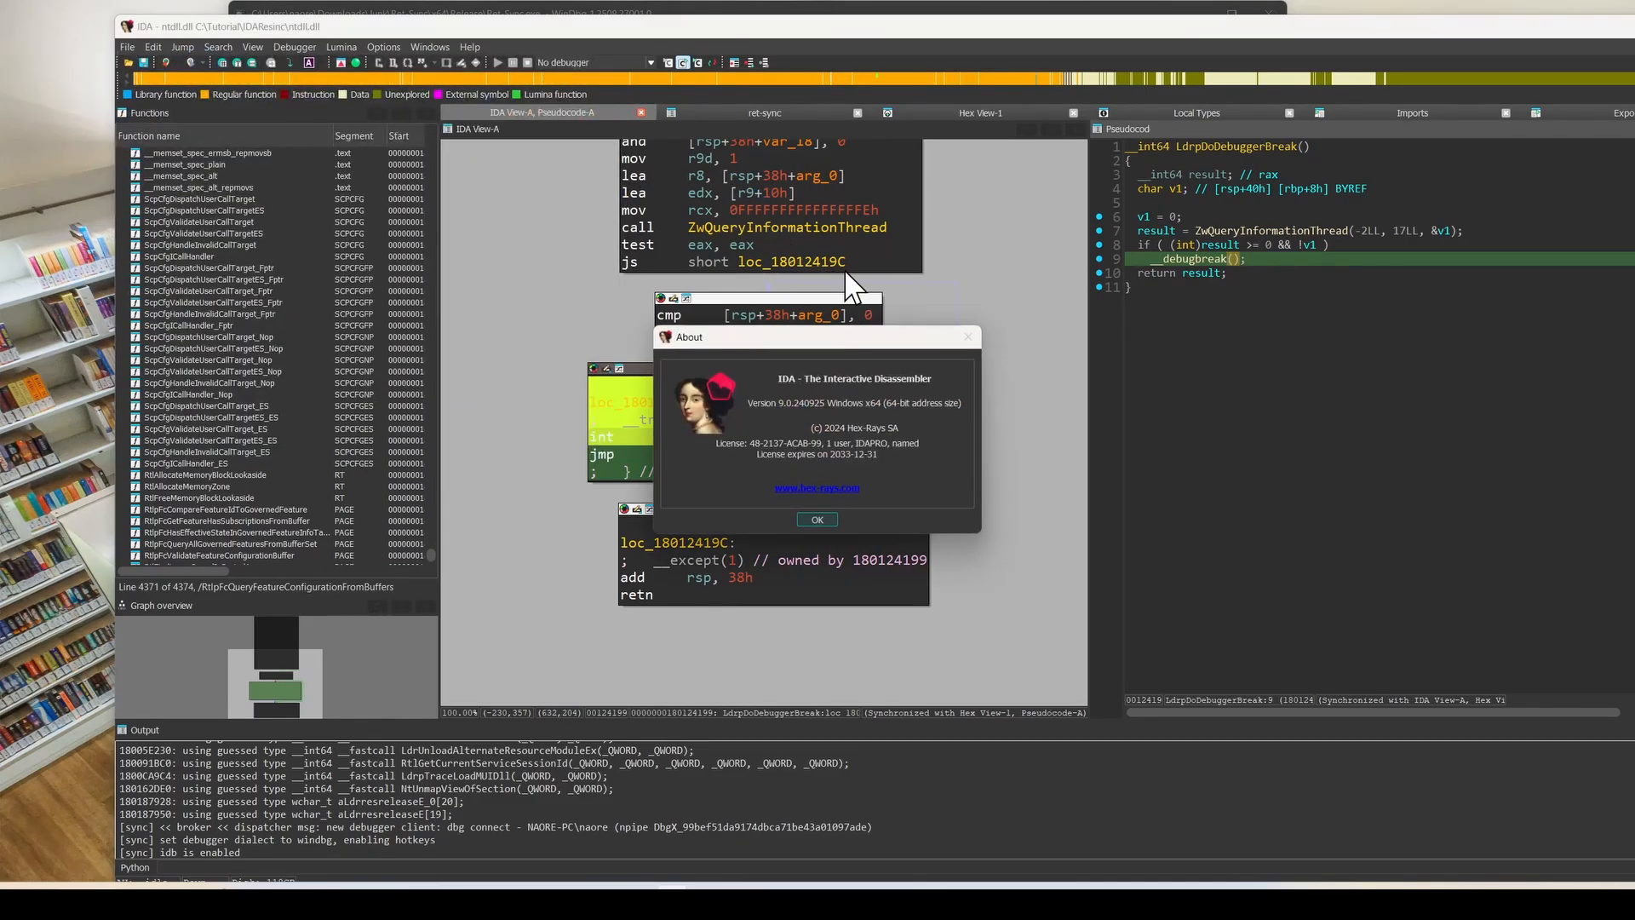
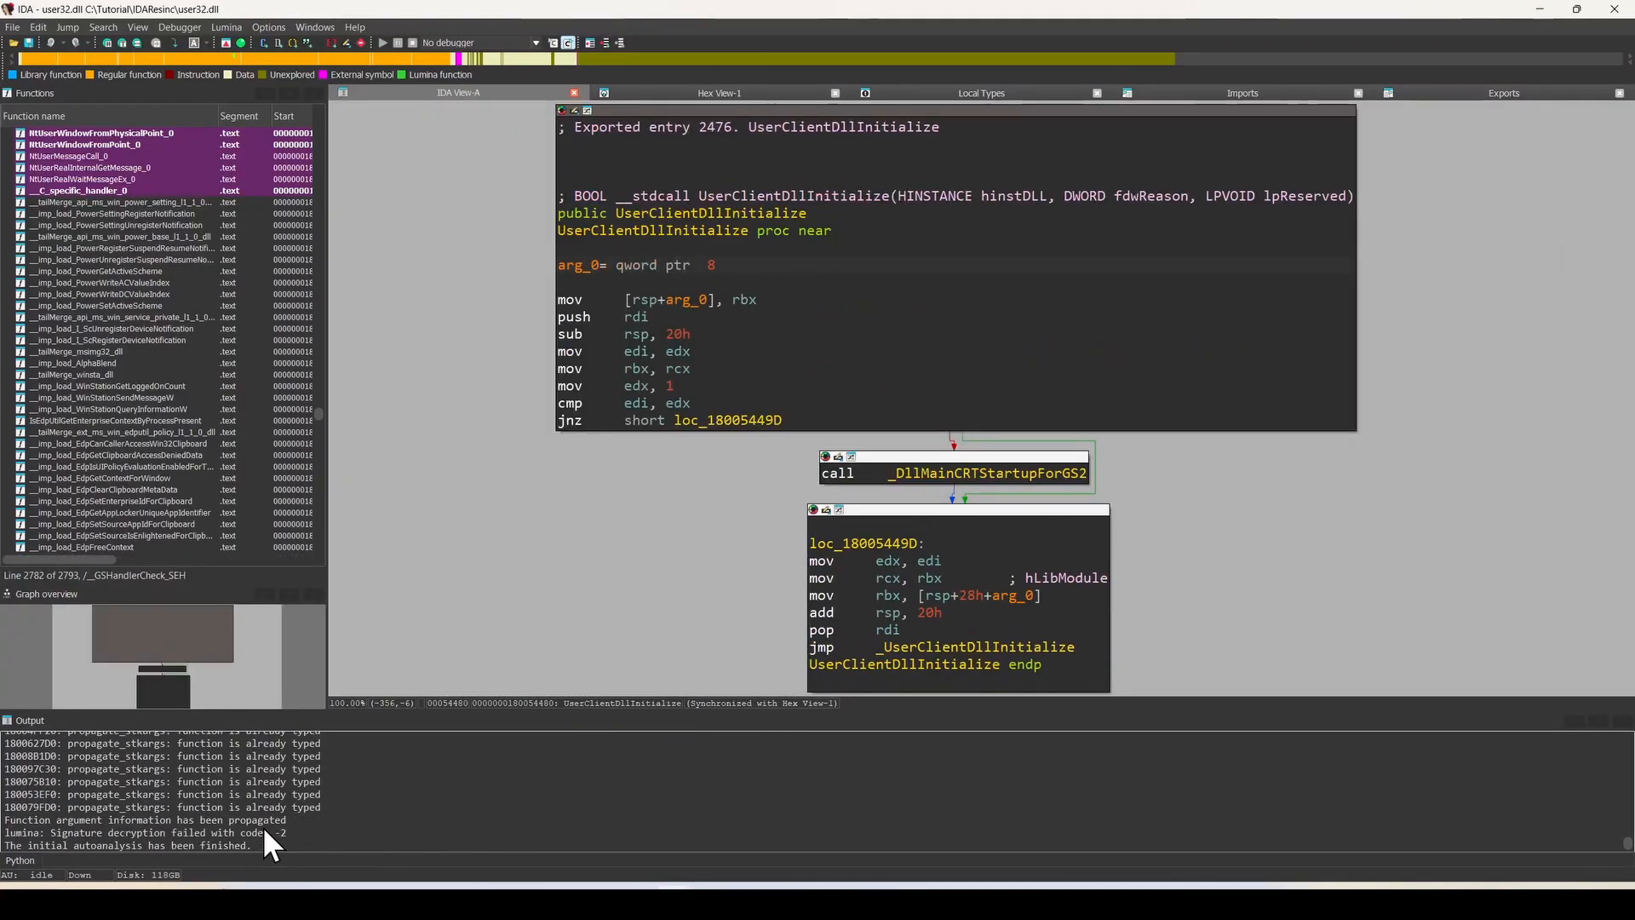
# Run the ret-sync plugin on the user32.dll database, enable Hex-Rays synchronization, and check the sync messages in the output.
pyautogui.click(39, 27)
pyautogui.moveTo(122, 430)
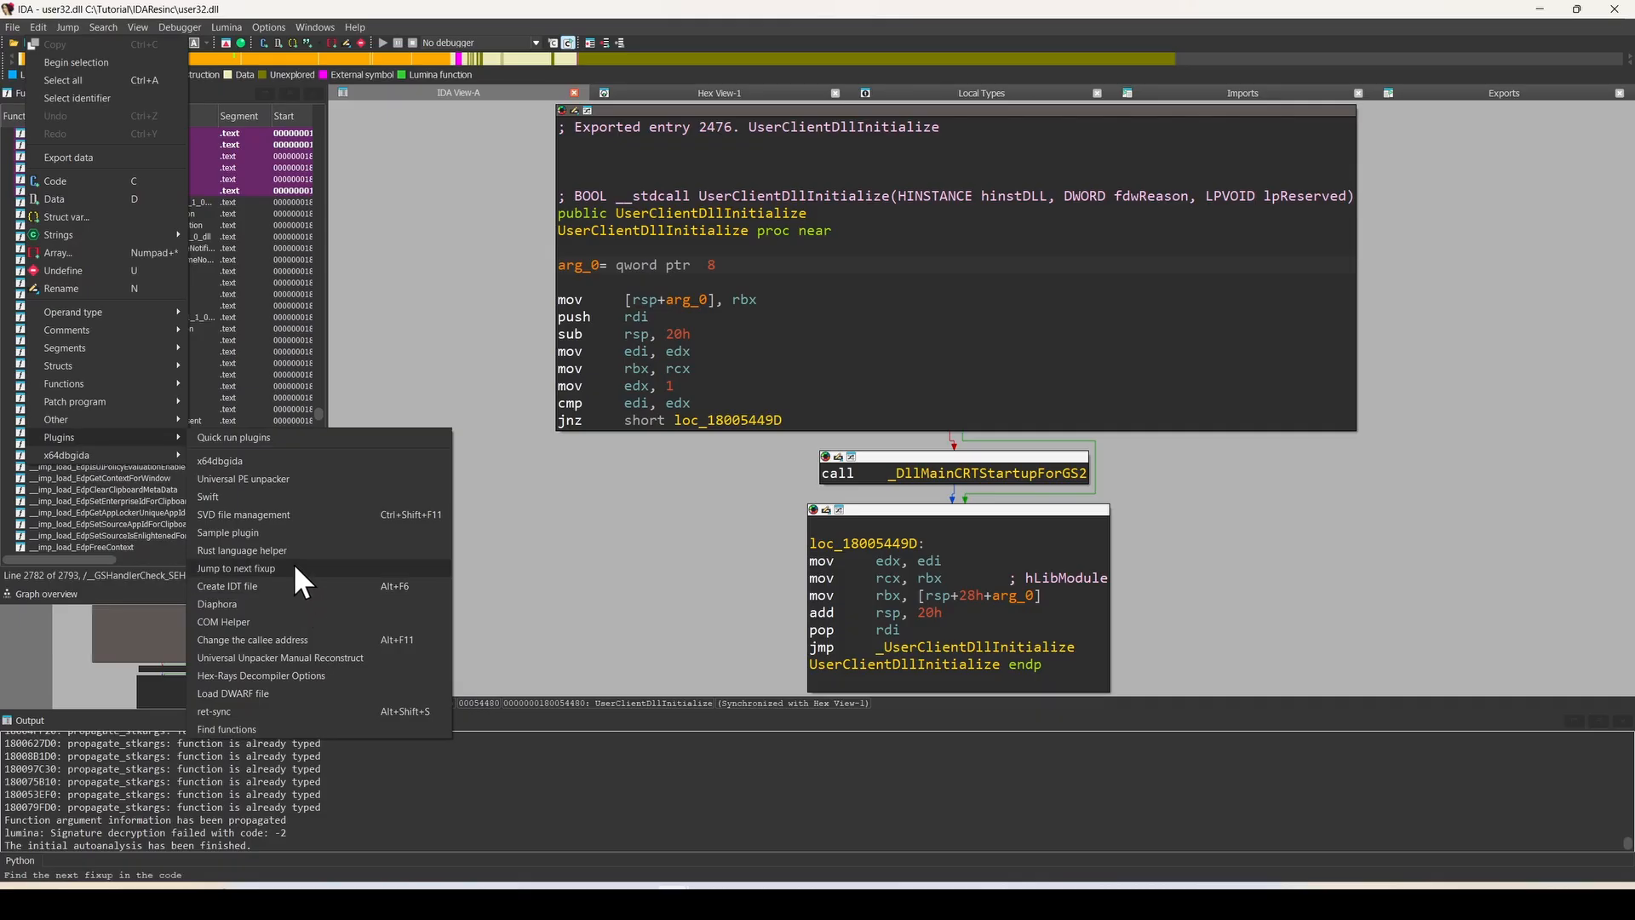
pyautogui.click(269, 711)
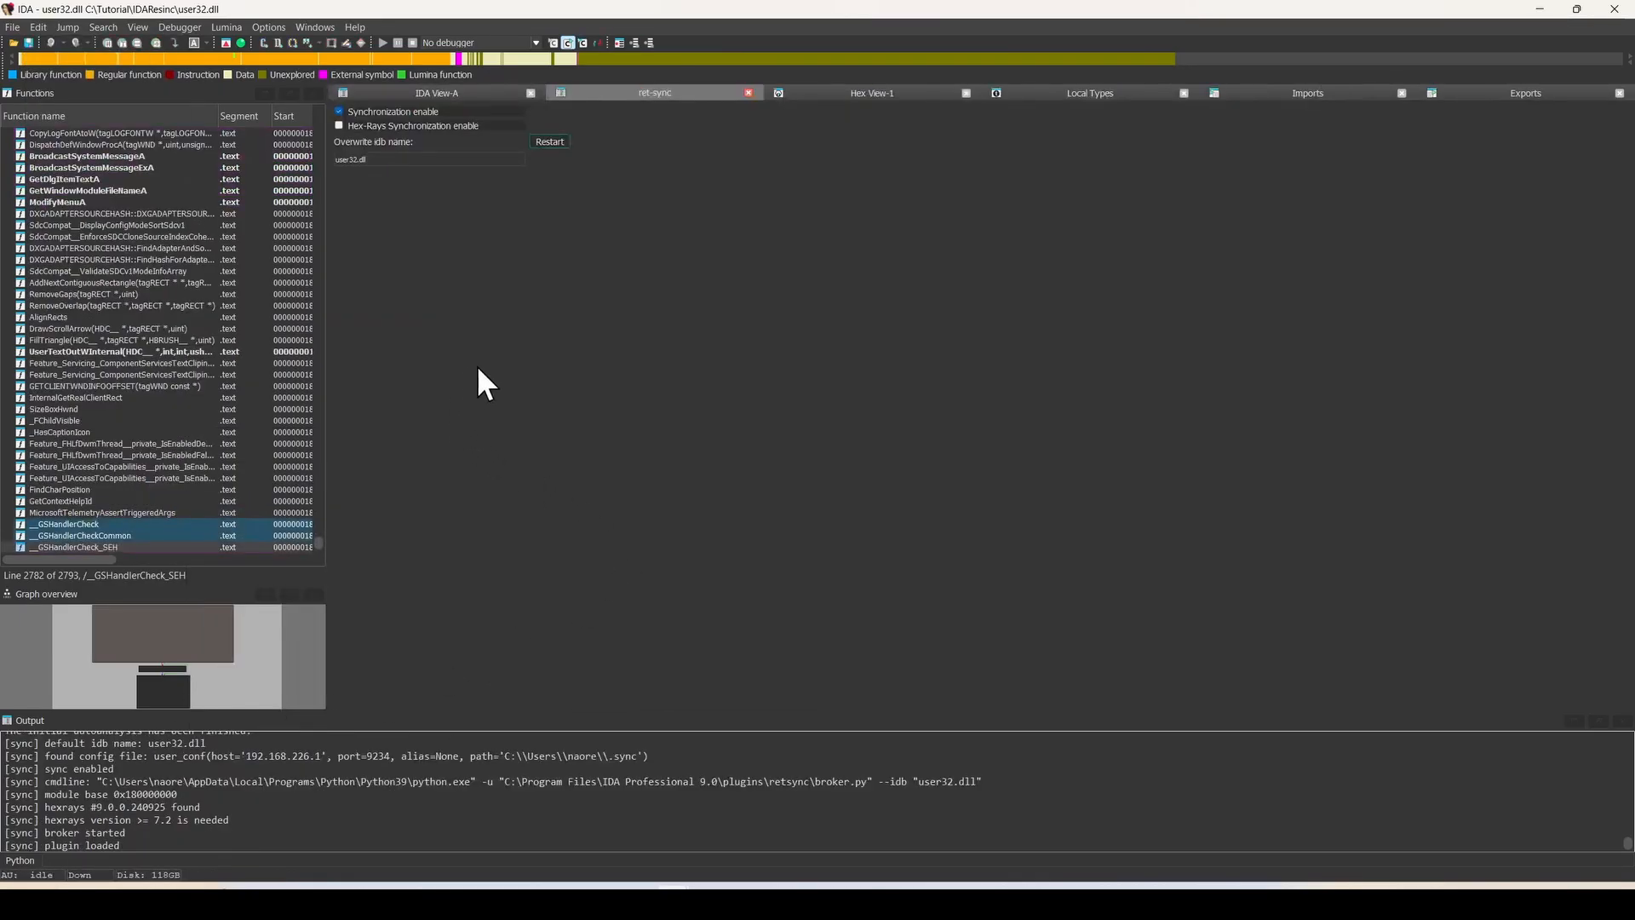
pyautogui.click(339, 125)
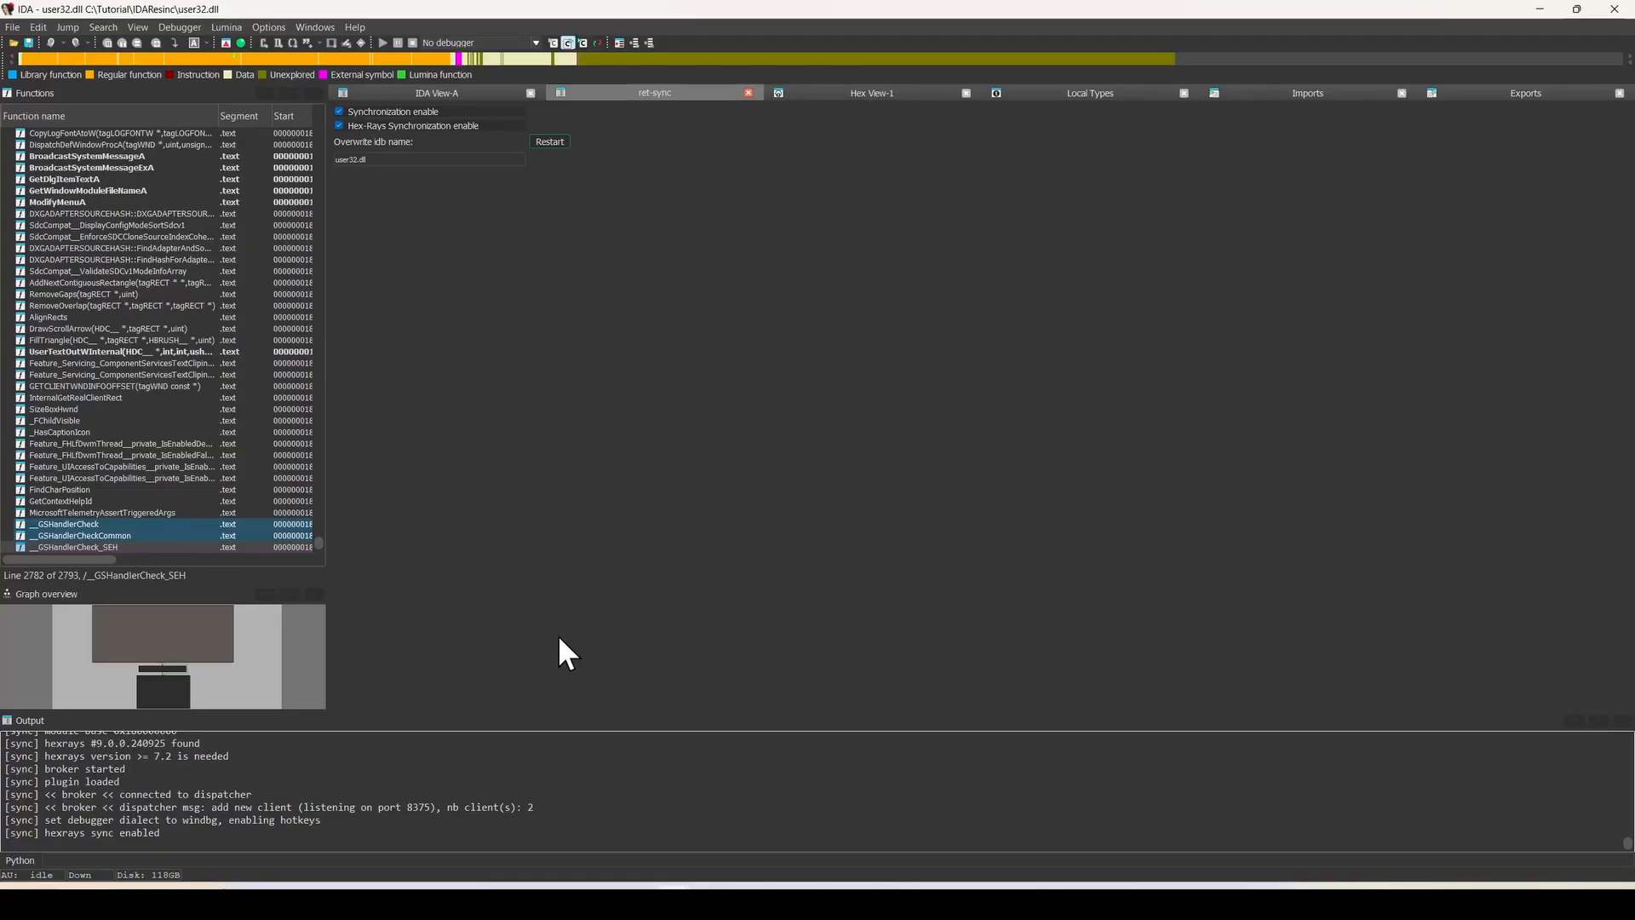
pyautogui.moveTo(217, 835); pyautogui.dragTo(44, 782)
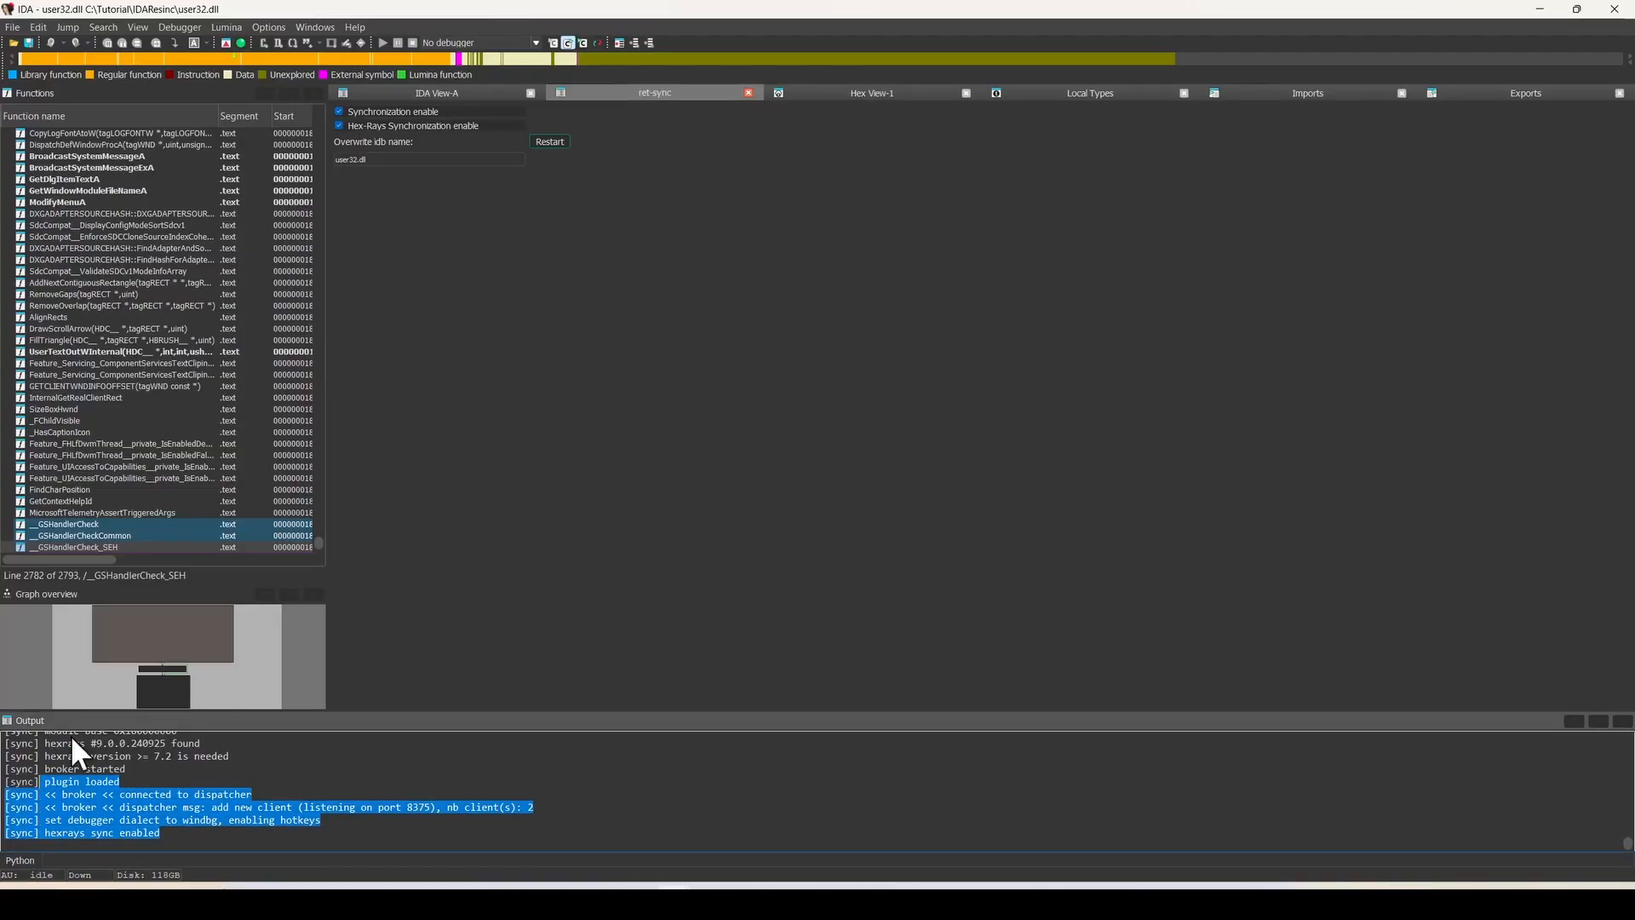
# Show the user32.dll disassembly of UserClientDllInitialize and change it from graph view to text view.
pyautogui.click(472, 90)
pyautogui.scroll(-4, 775, 503)
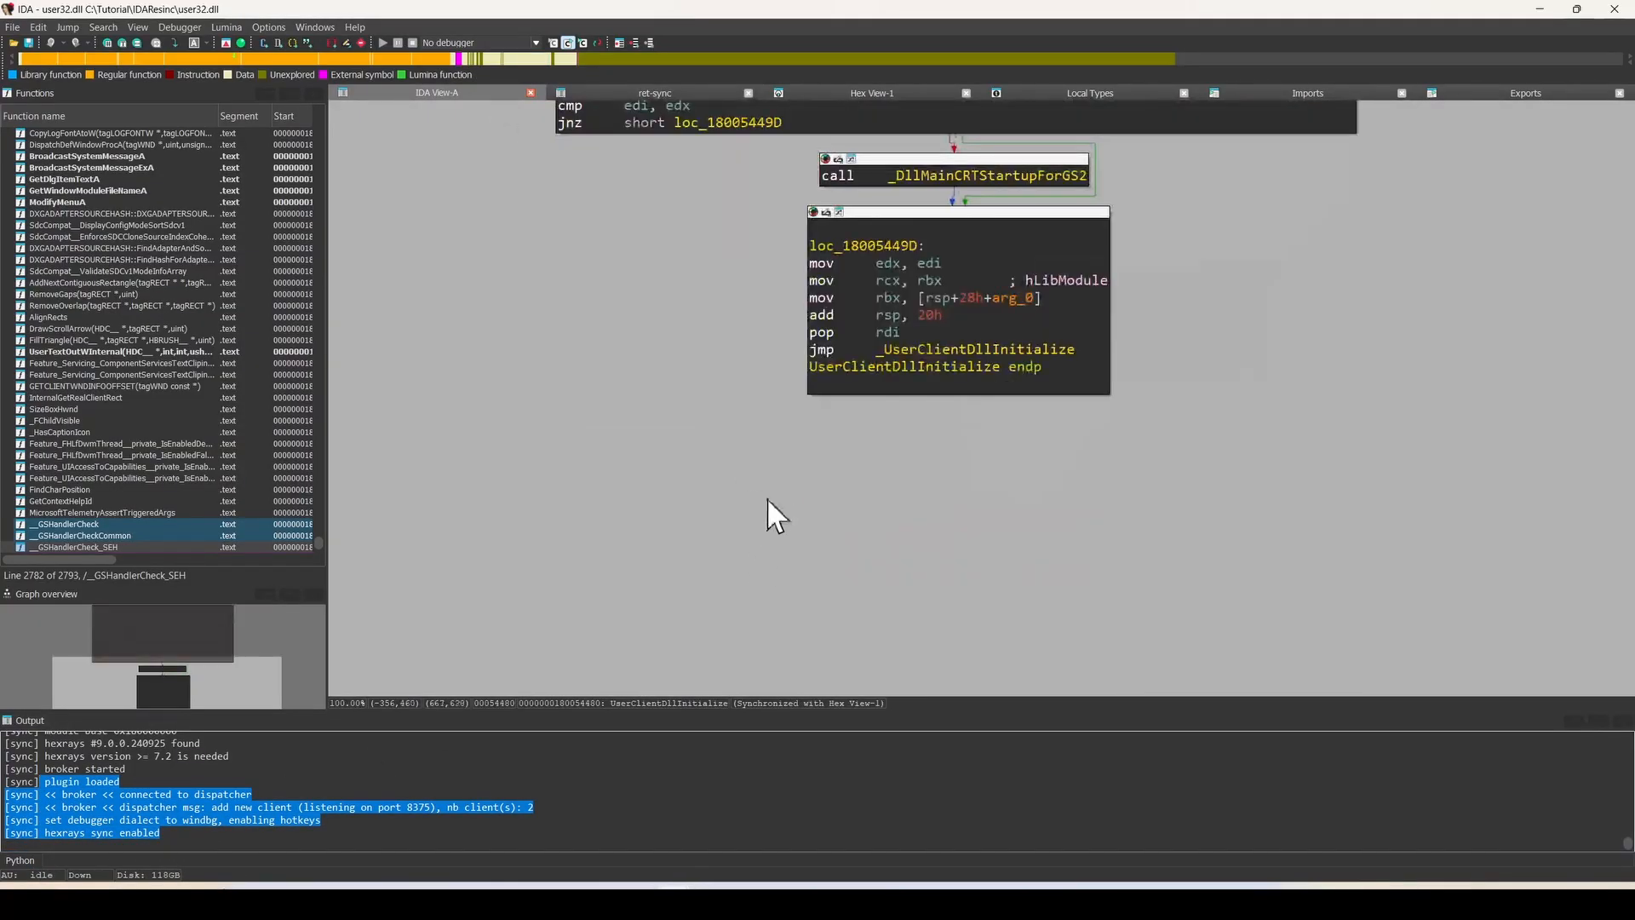
pyautogui.scroll(5, 851, 460)
pyautogui.press('space')
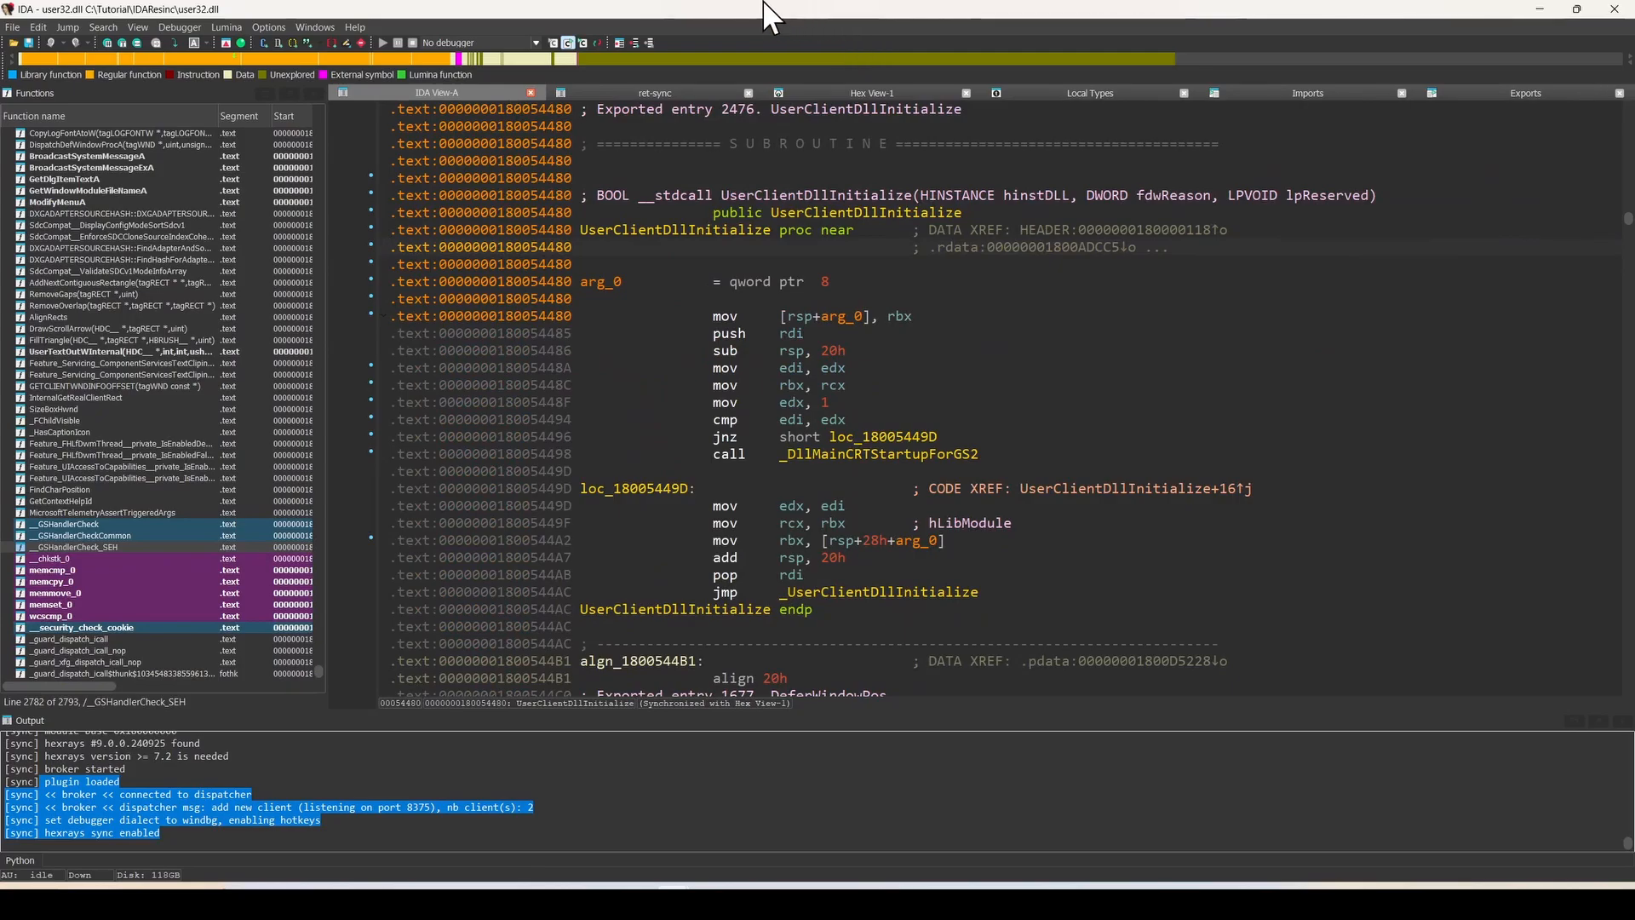
# Decompile UserClientDllInitialize, dock the pseudocode beside the disassembly, and synchronize it with IDA View-A and Hex View-1.
pyautogui.press('F5')
pyautogui.moveTo(626, 82); pyautogui.dragTo(988, 405)
pyautogui.rightClick(1128, 330)
pyautogui.moveTo(1188, 356)
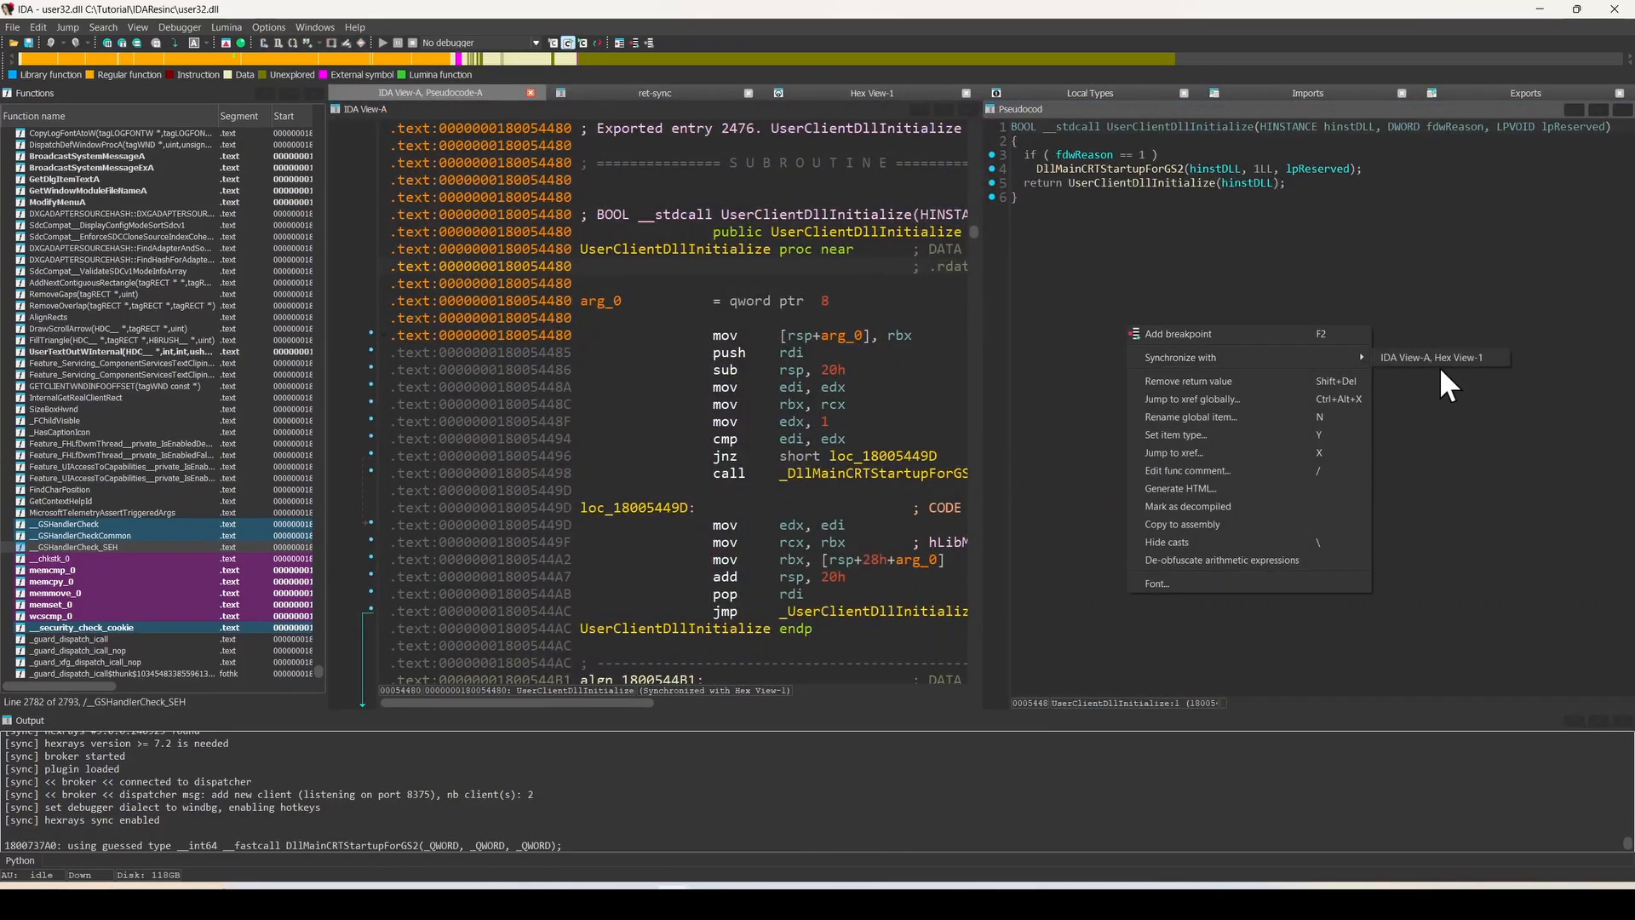
pyautogui.click(1439, 364)
# Switch to WinDbg and set a breakpoint on user32!MessageBoxW.
pyautogui.click(1539, 8)
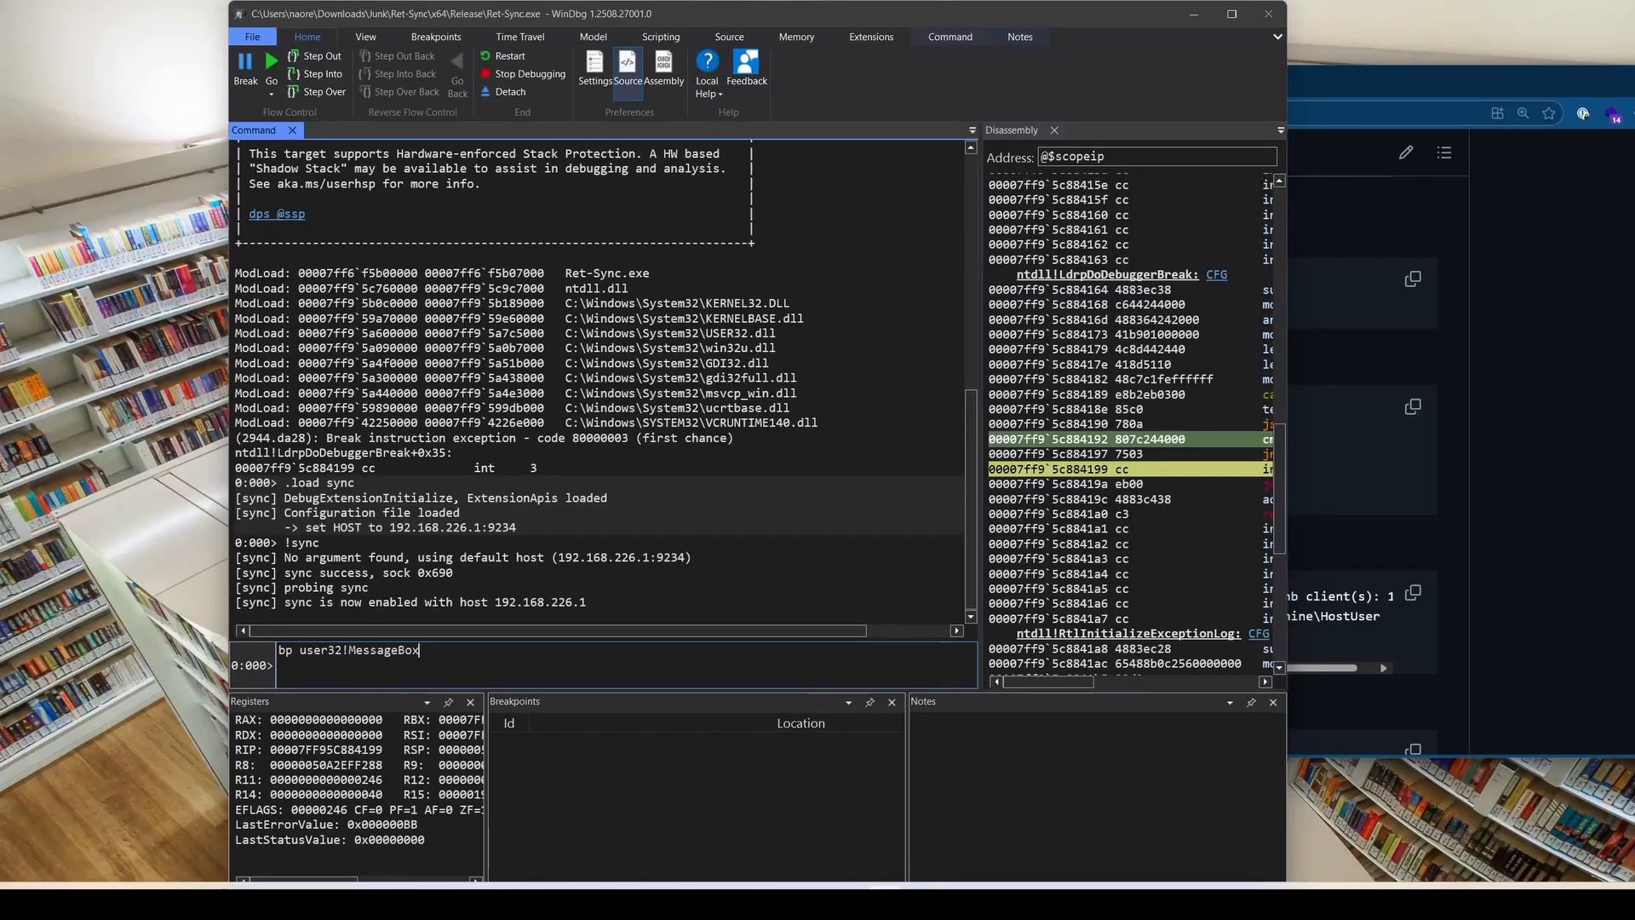
pyautogui.press('Return')
pyautogui.press('Up')
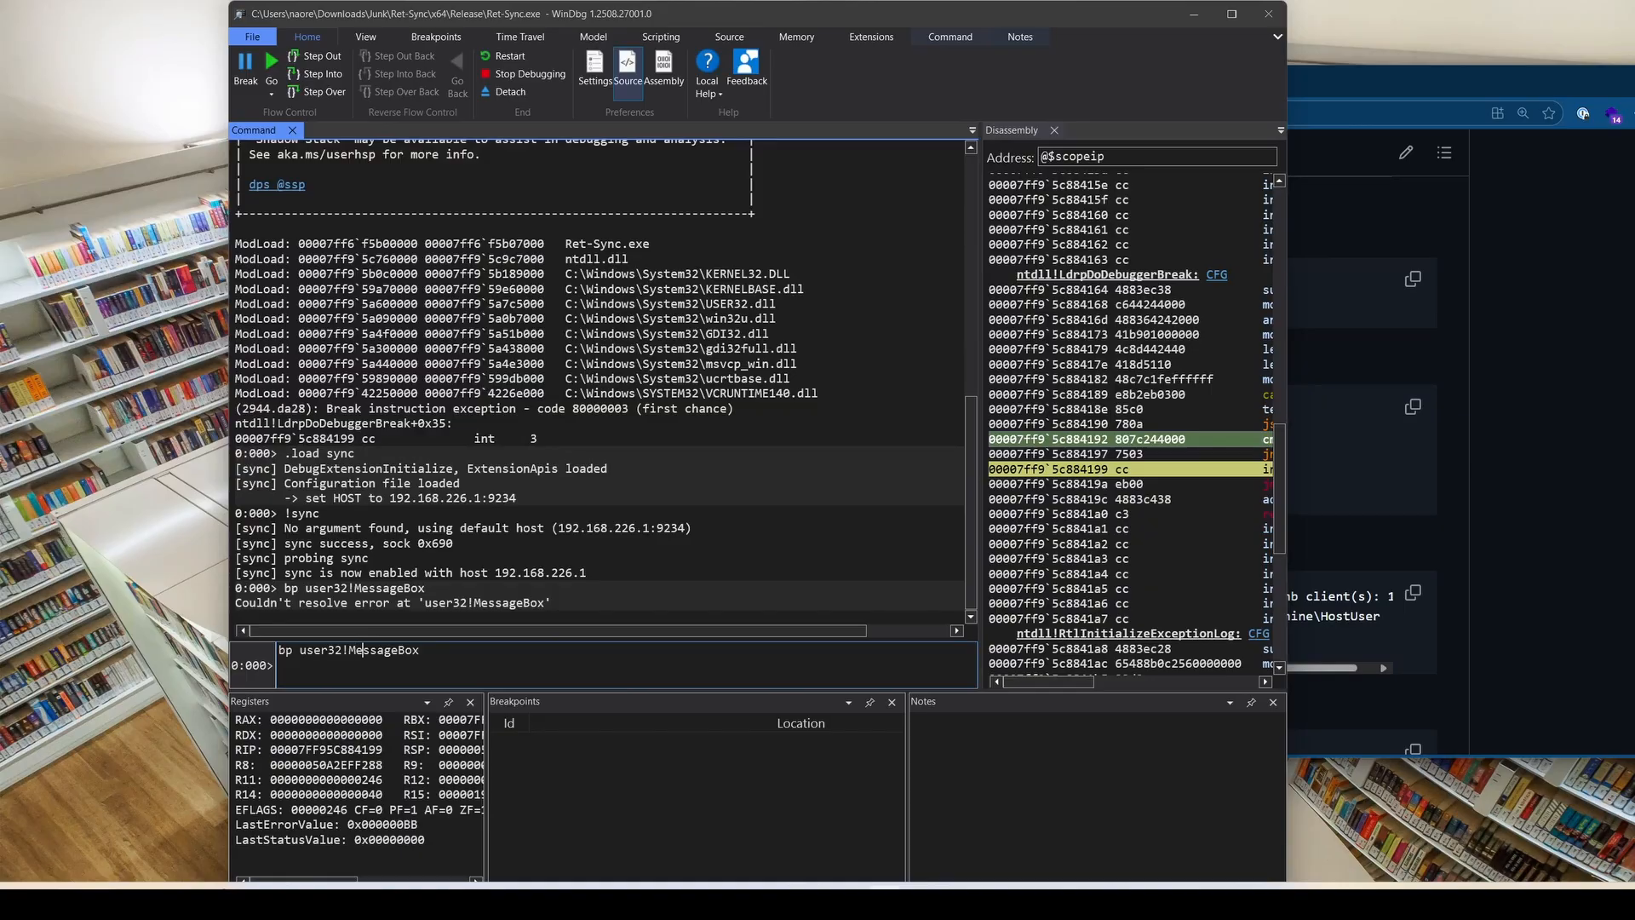
pyautogui.write('W')
pyautogui.press('Return')
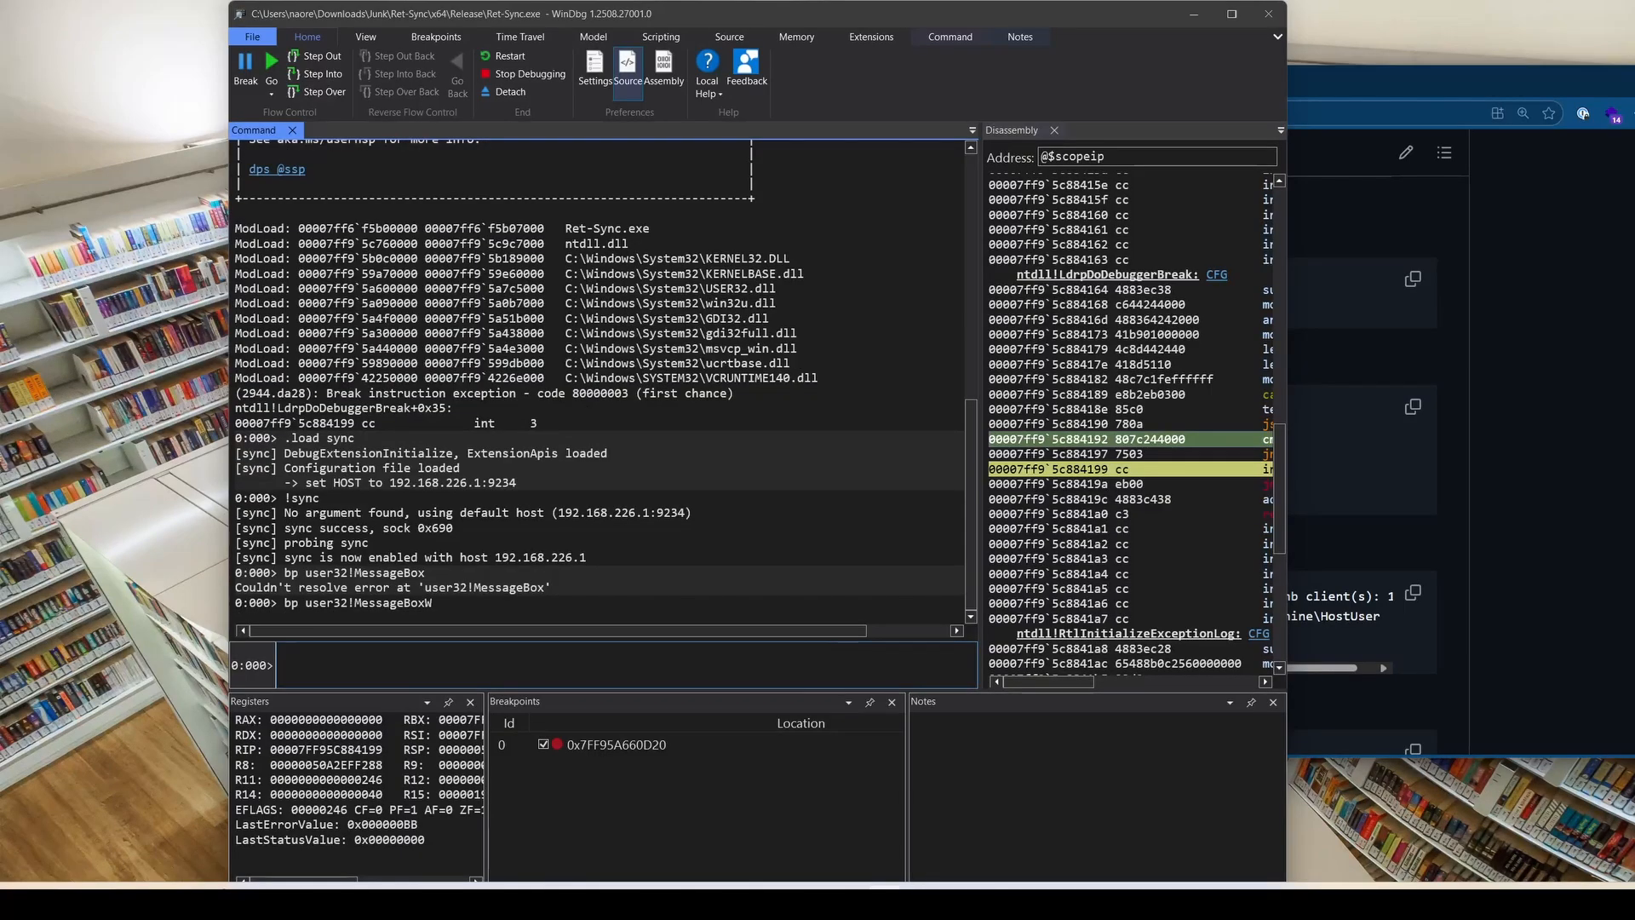
# List the breakpoints with the bl command and examine the address and symbol of the MessageBoxW entry.
pyautogui.press('Return')
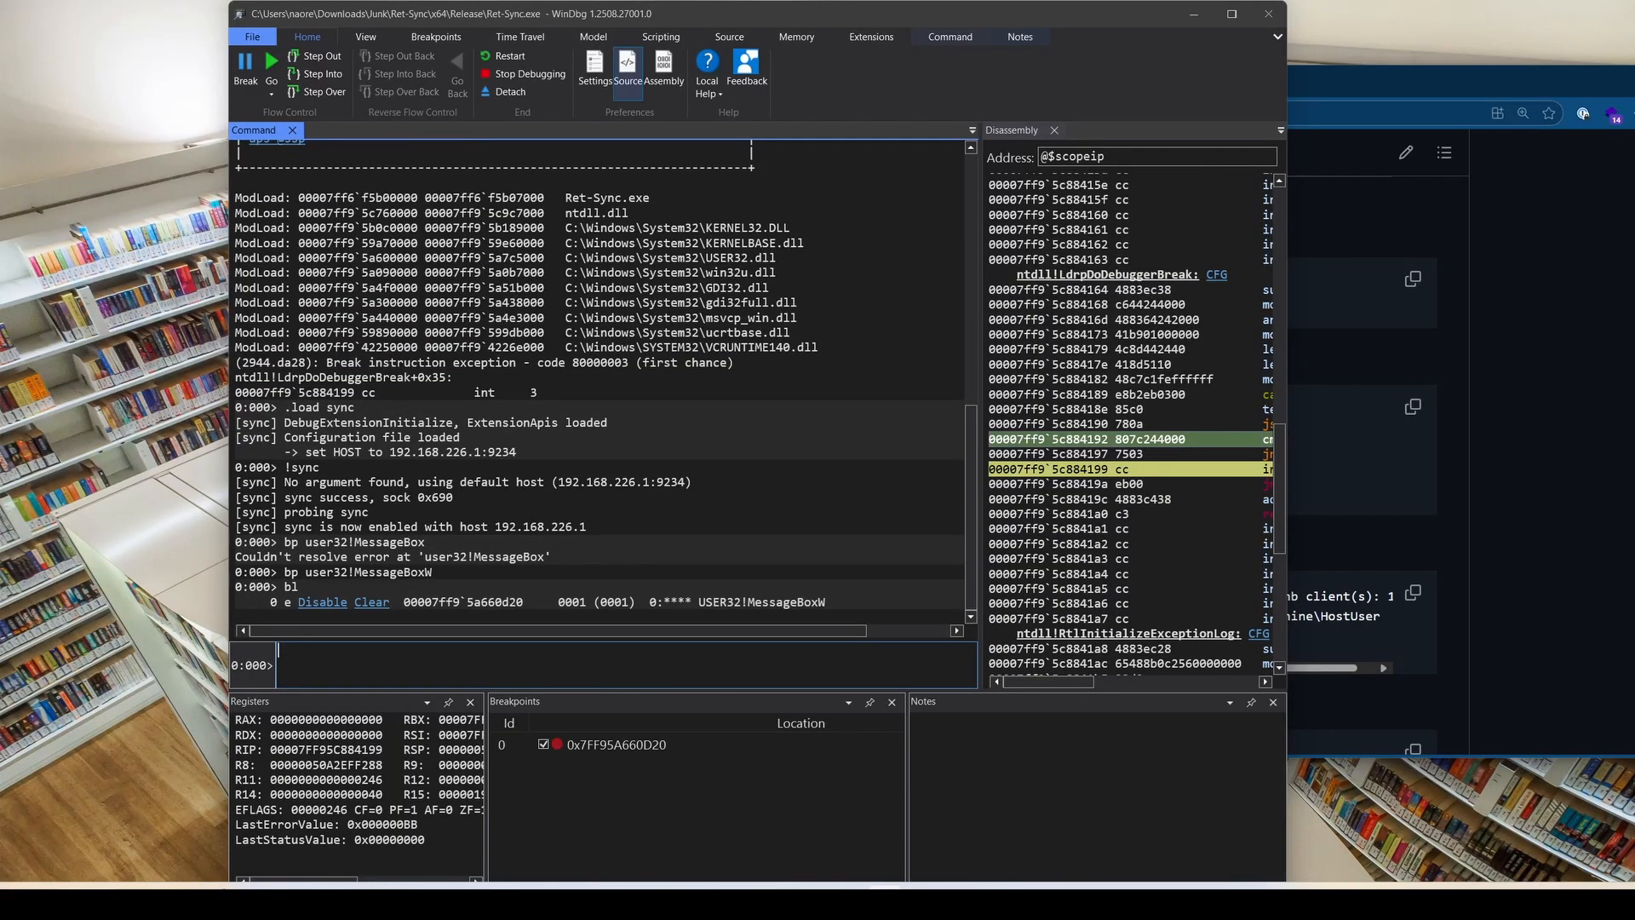
pyautogui.doubleClick(484, 605)
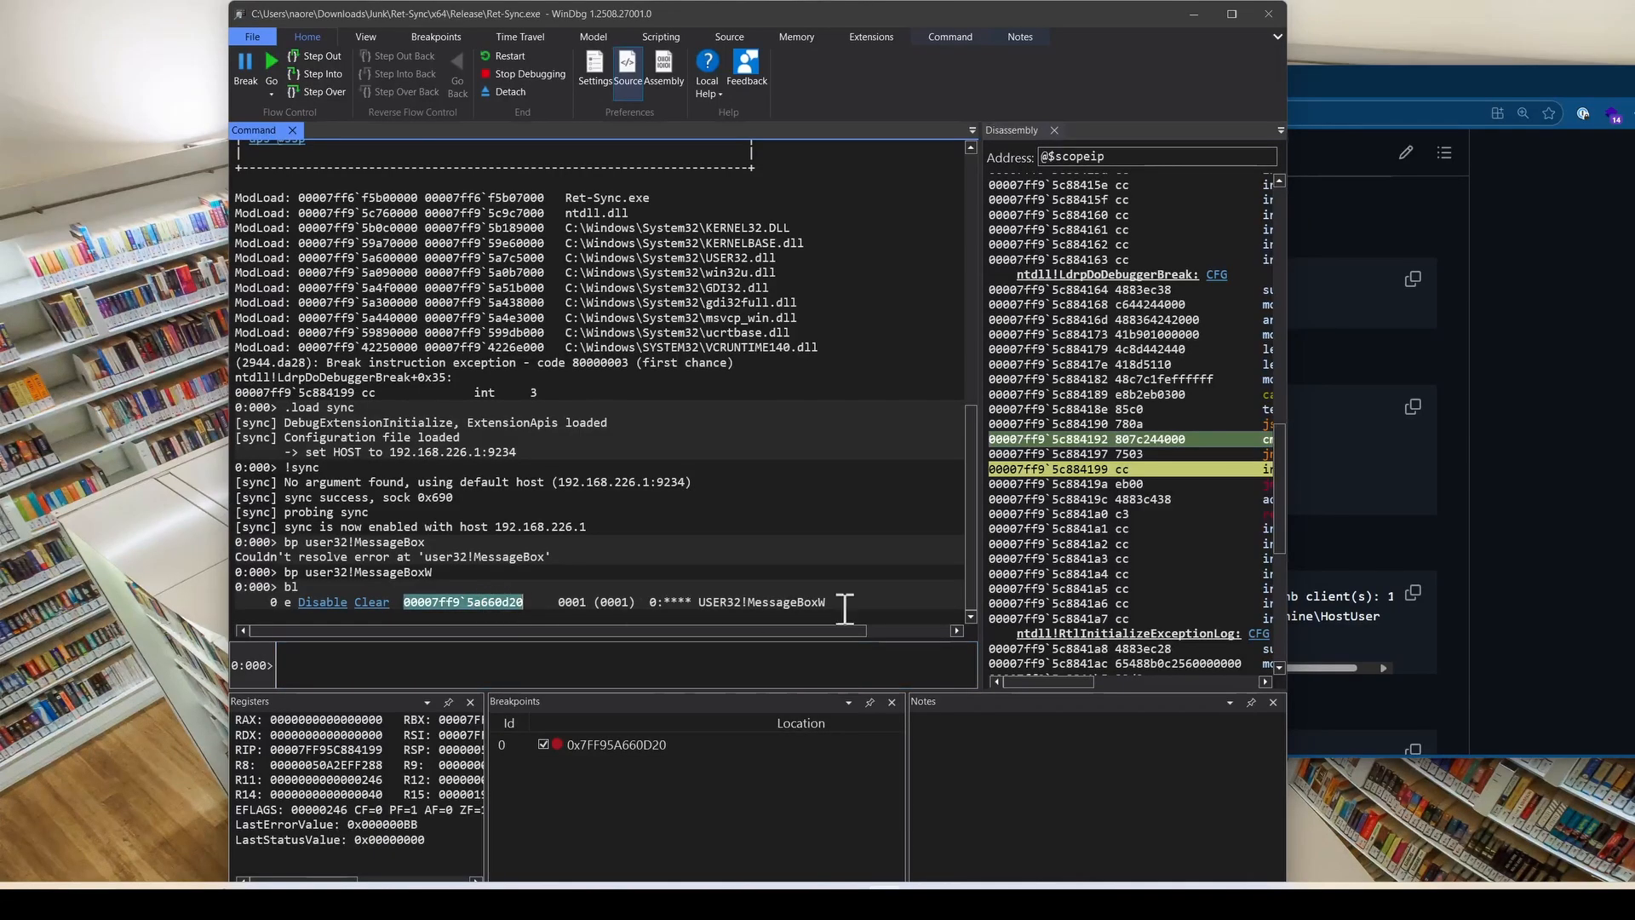
pyautogui.moveTo(852, 604); pyautogui.dragTo(412, 597)
# Resume the debuggee with the g command to run to the MessageBoxW breakpoint.
pyautogui.click(455, 679)
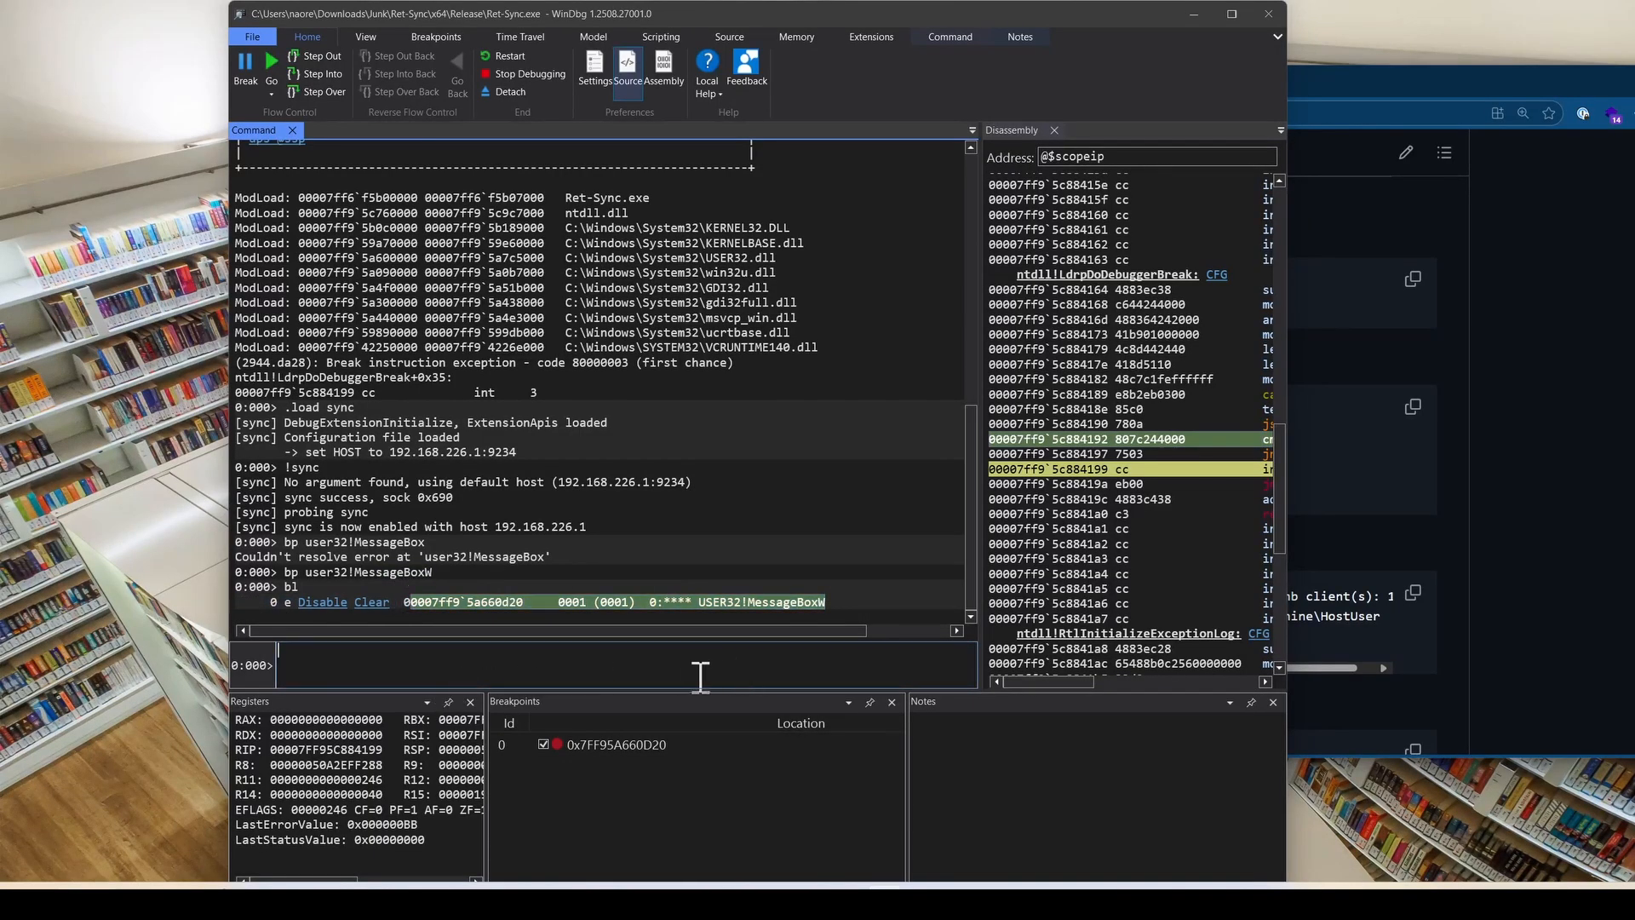
pyautogui.write('g')
pyautogui.press('Return')
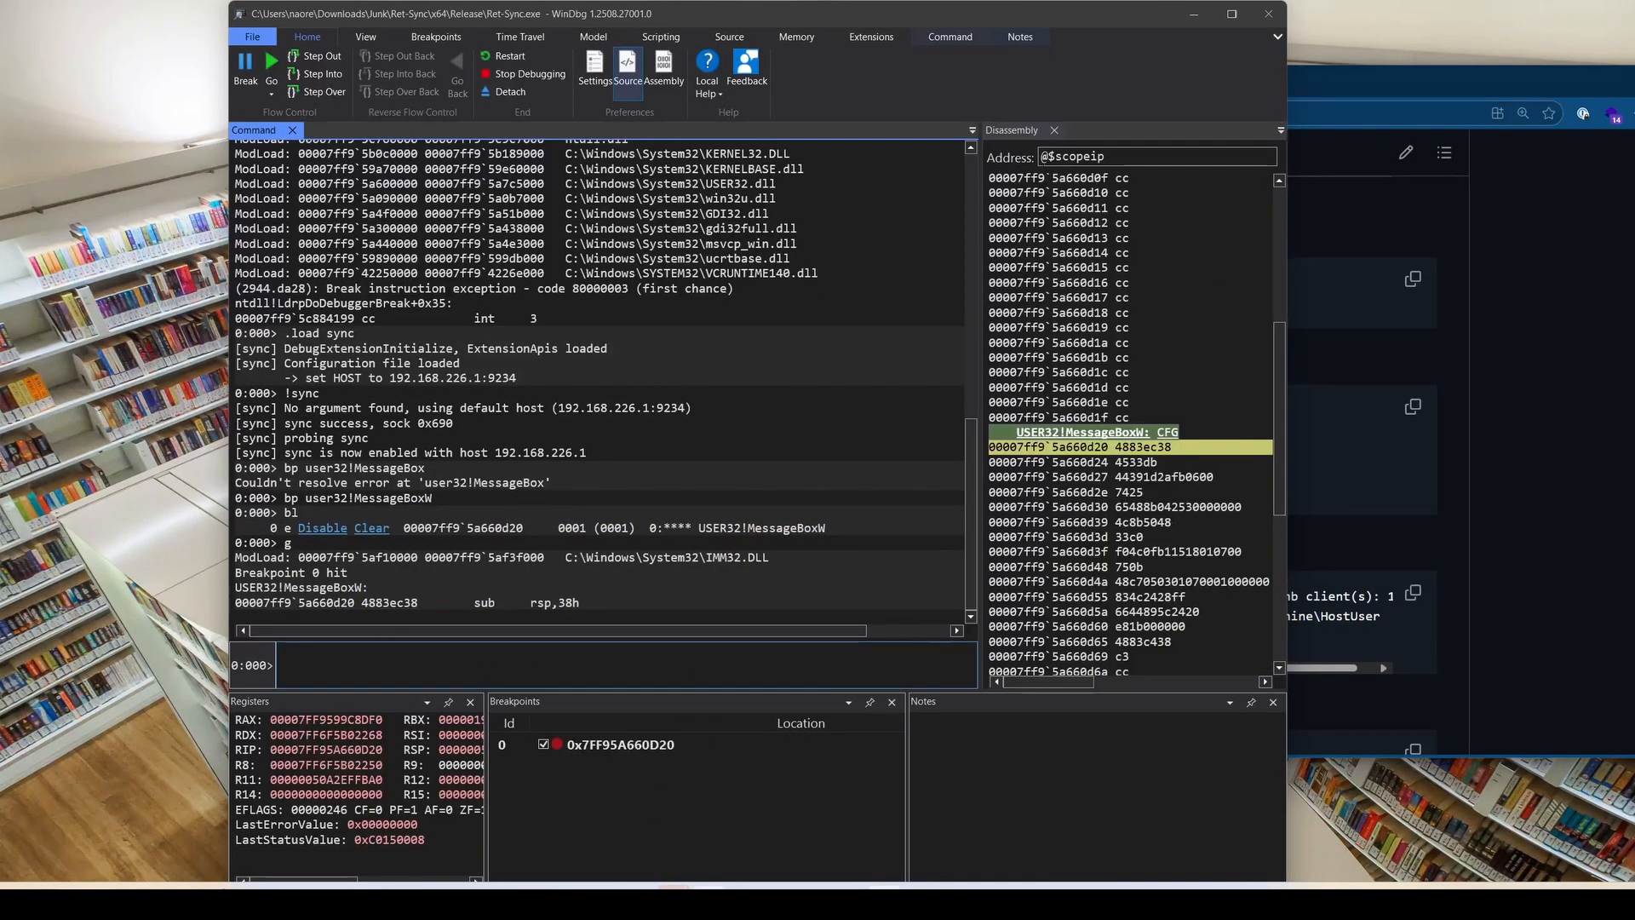
# Bring up the user32.dll IDA window and tile it side by side with WinDbg.
pyautogui.moveTo(673, 885)
pyautogui.click(758, 809)
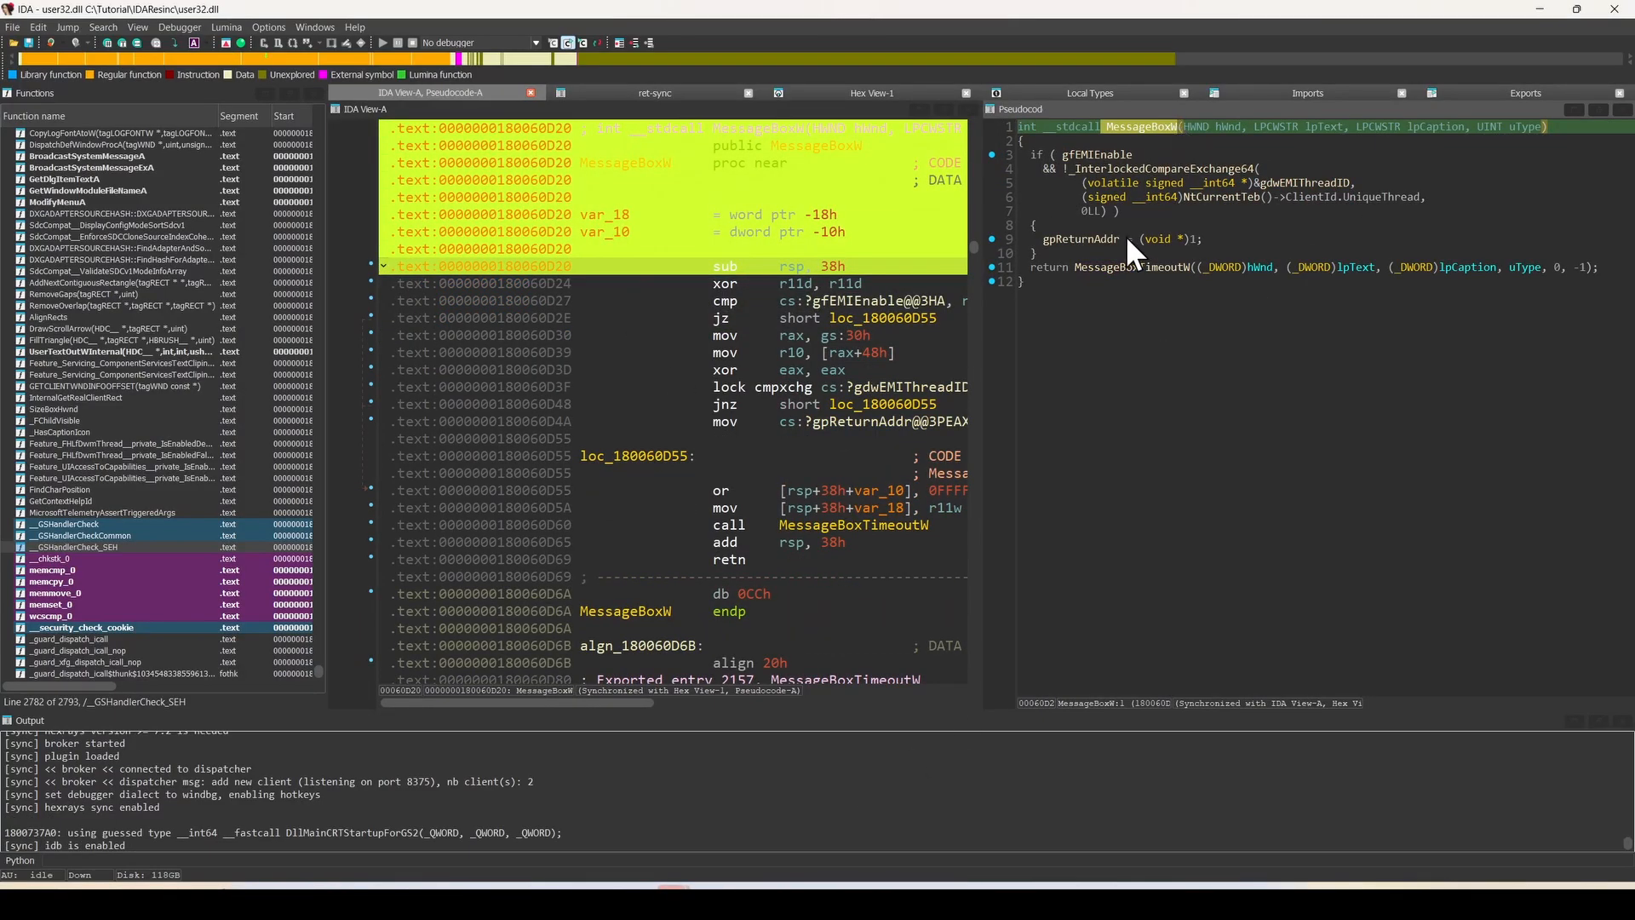
pyautogui.moveTo(1038, 6); pyautogui.dragTo(1628, 178)
pyautogui.click(161, 151)
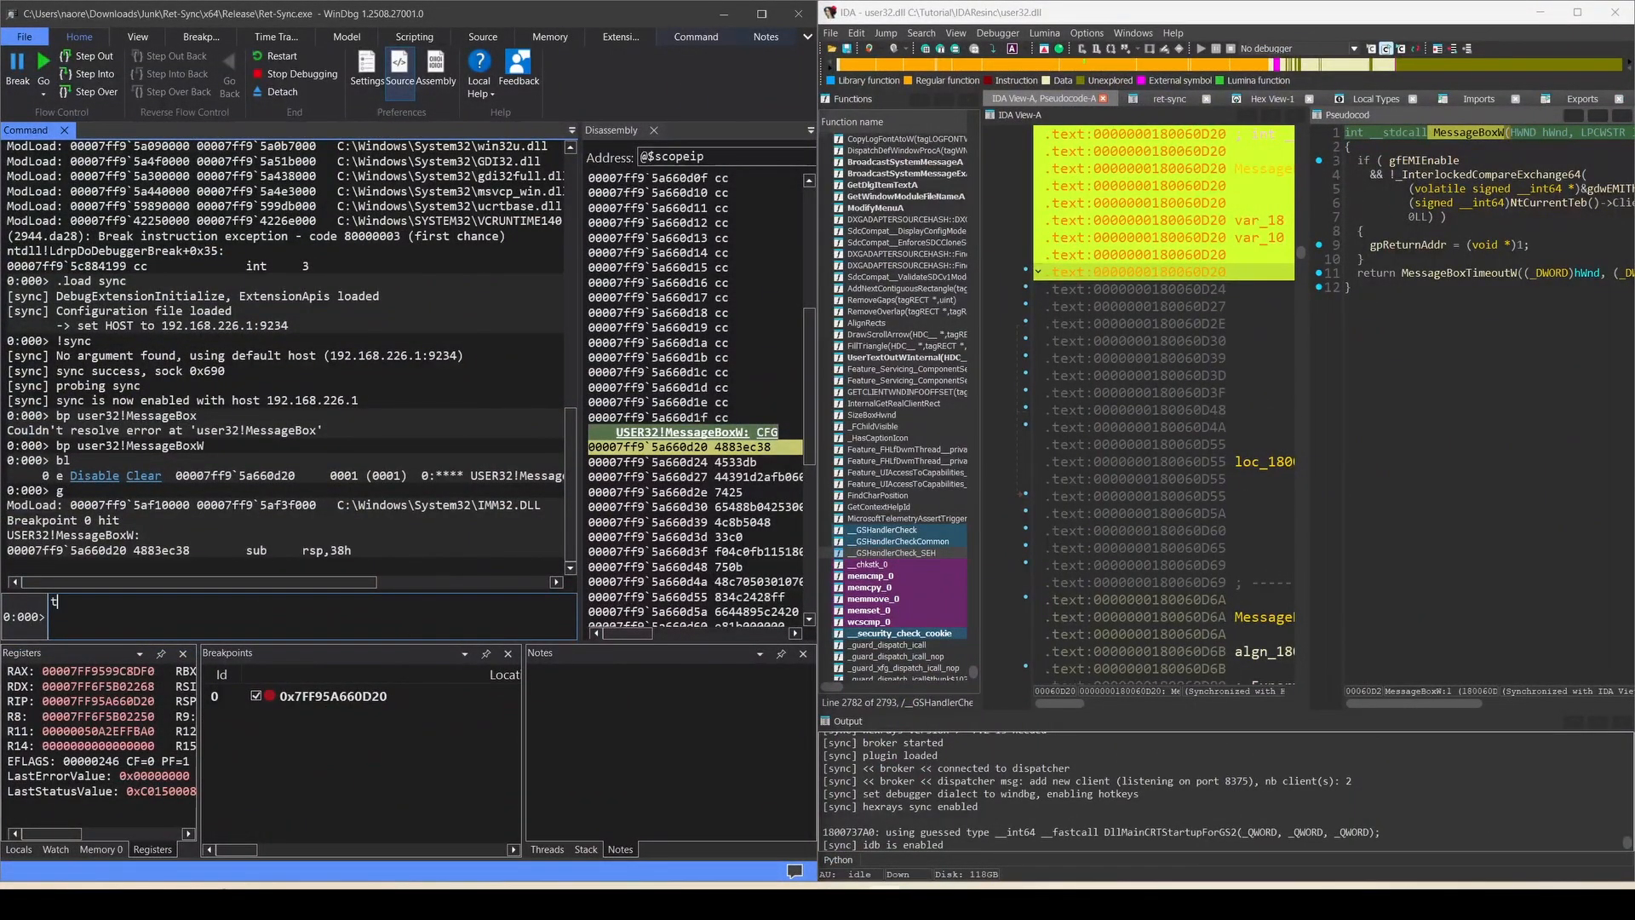
# Trace five instructions from the start of MessageBoxW in WinDbg with the t command.
pyautogui.write('t')
pyautogui.press('Return')
pyautogui.press('Return')
pyautogui.press('Return')
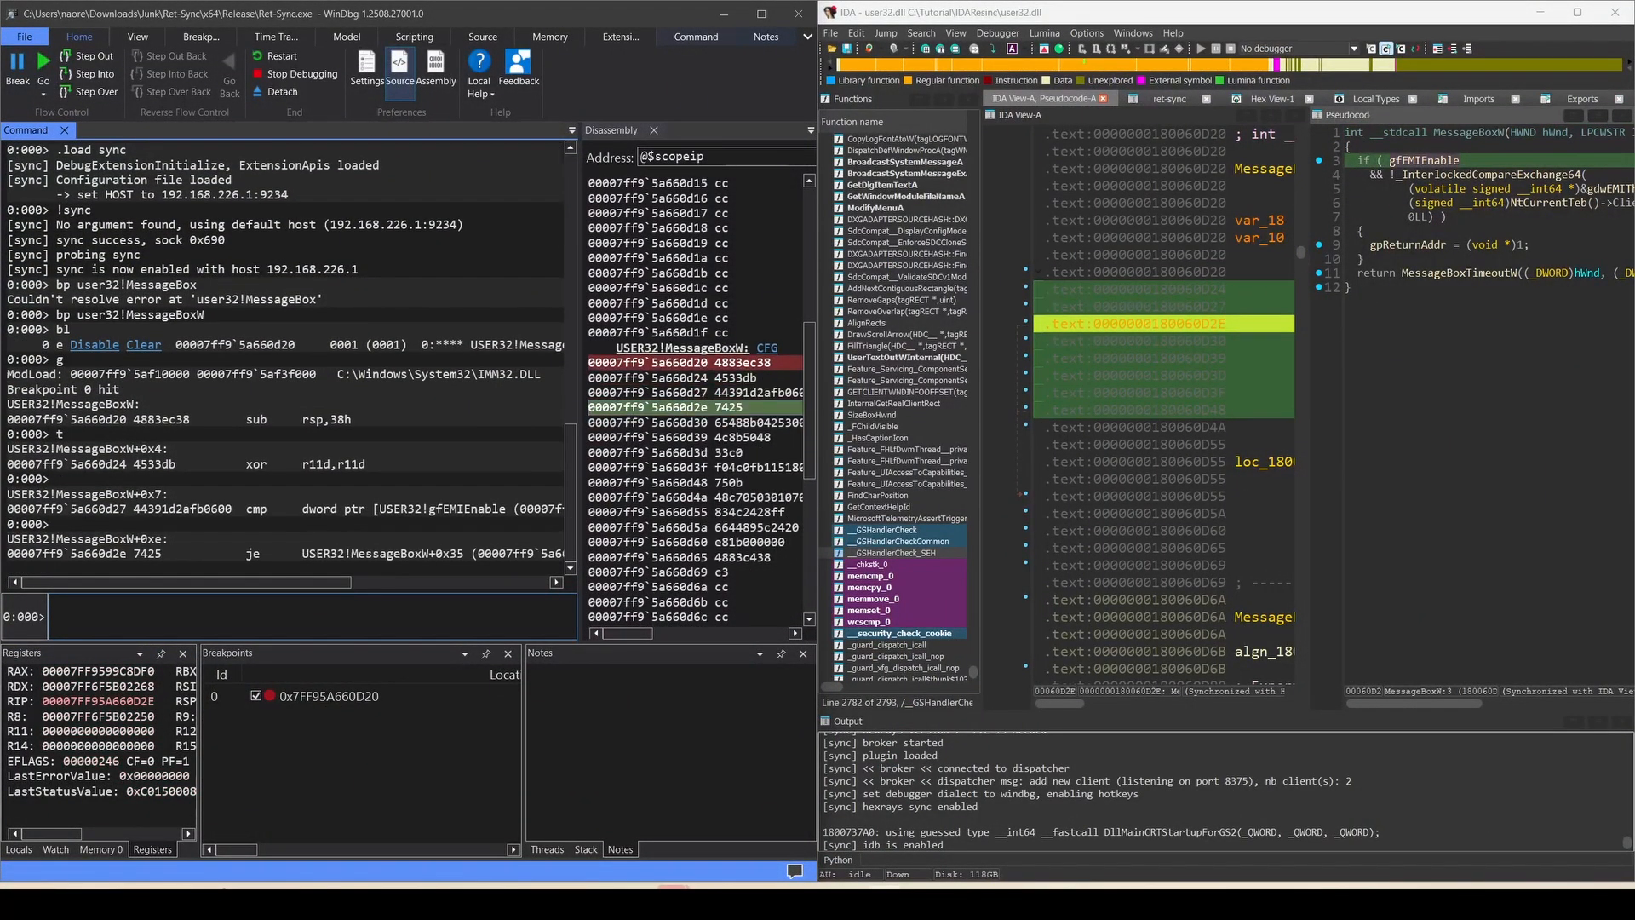
pyautogui.press('Return')
pyautogui.press('Return')
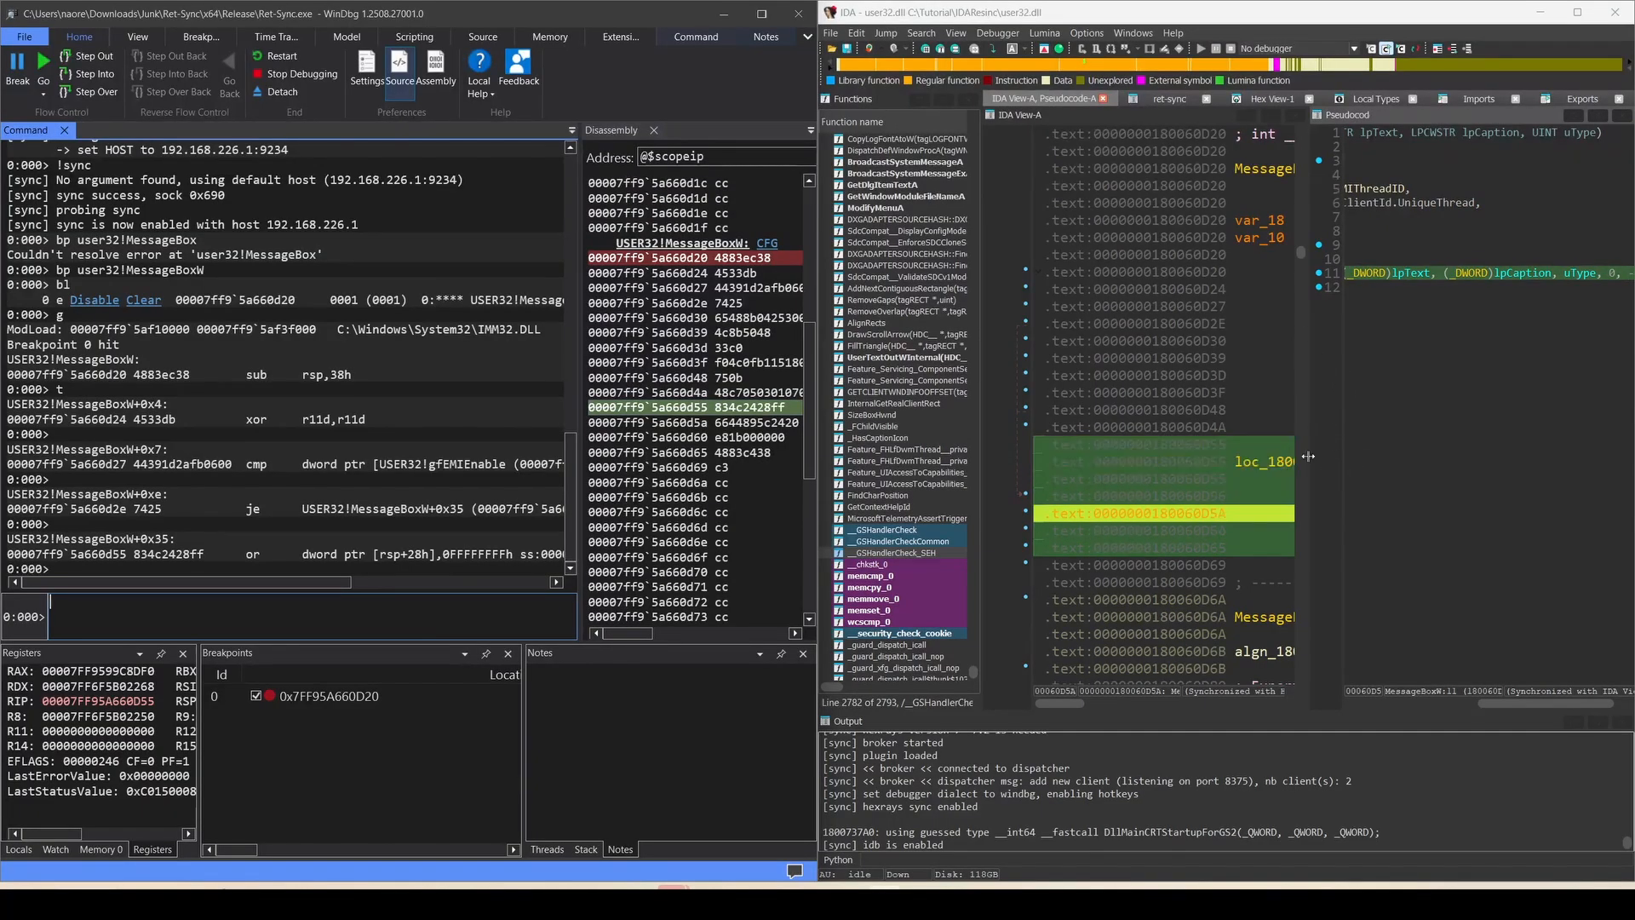